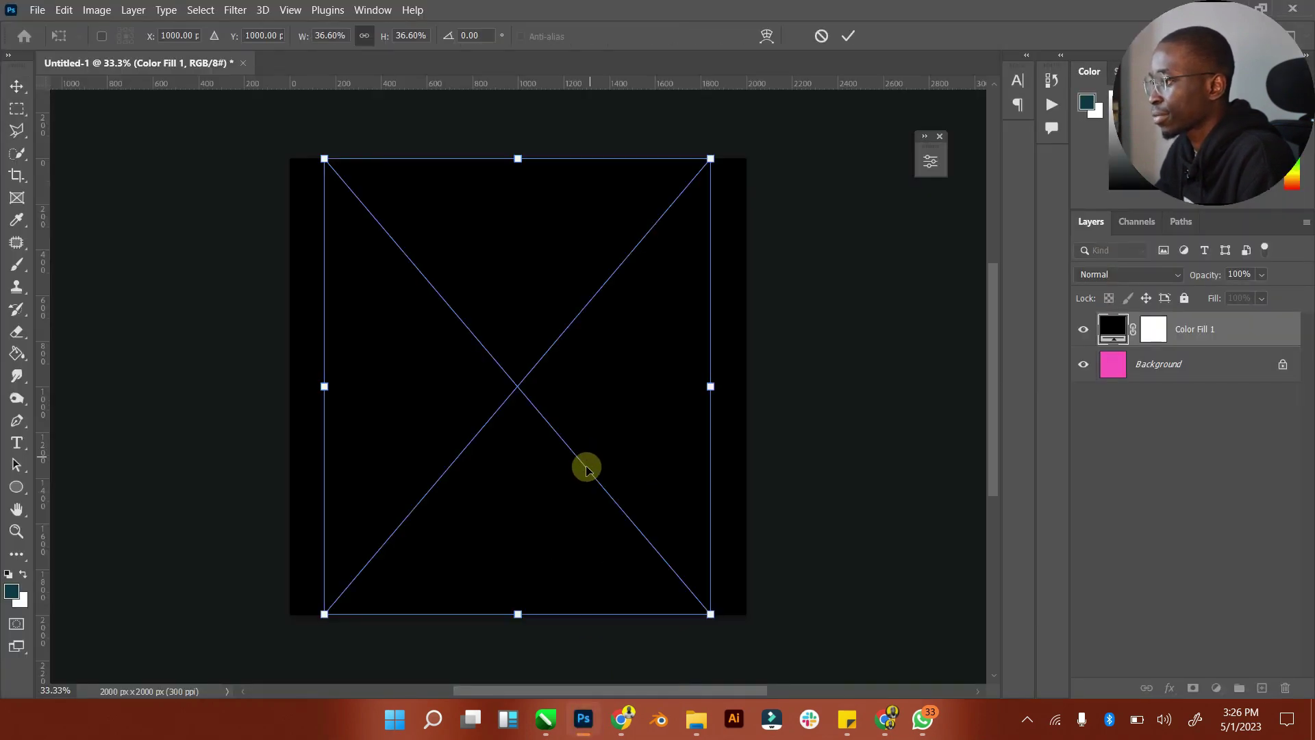
Scale the placed cutout of the woman to about 27% and move it down to the canvas's bottom edge
{"action": "left_click_drag", "start_coordinate": [707, 158], "coordinate": [658, 219]}
{"action": "left_click", "coordinate": [849, 38]}
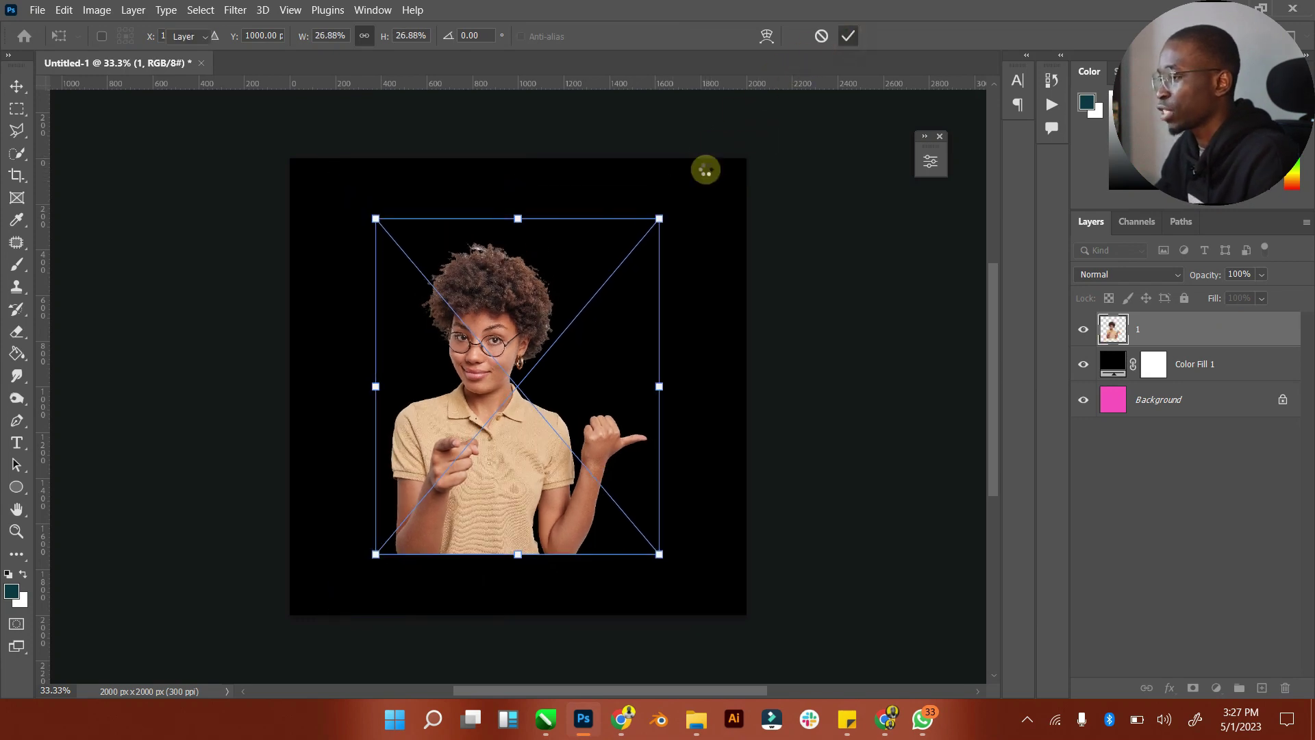
{"action": "left_click_drag", "start_coordinate": [546, 322], "coordinate": [565, 393]}
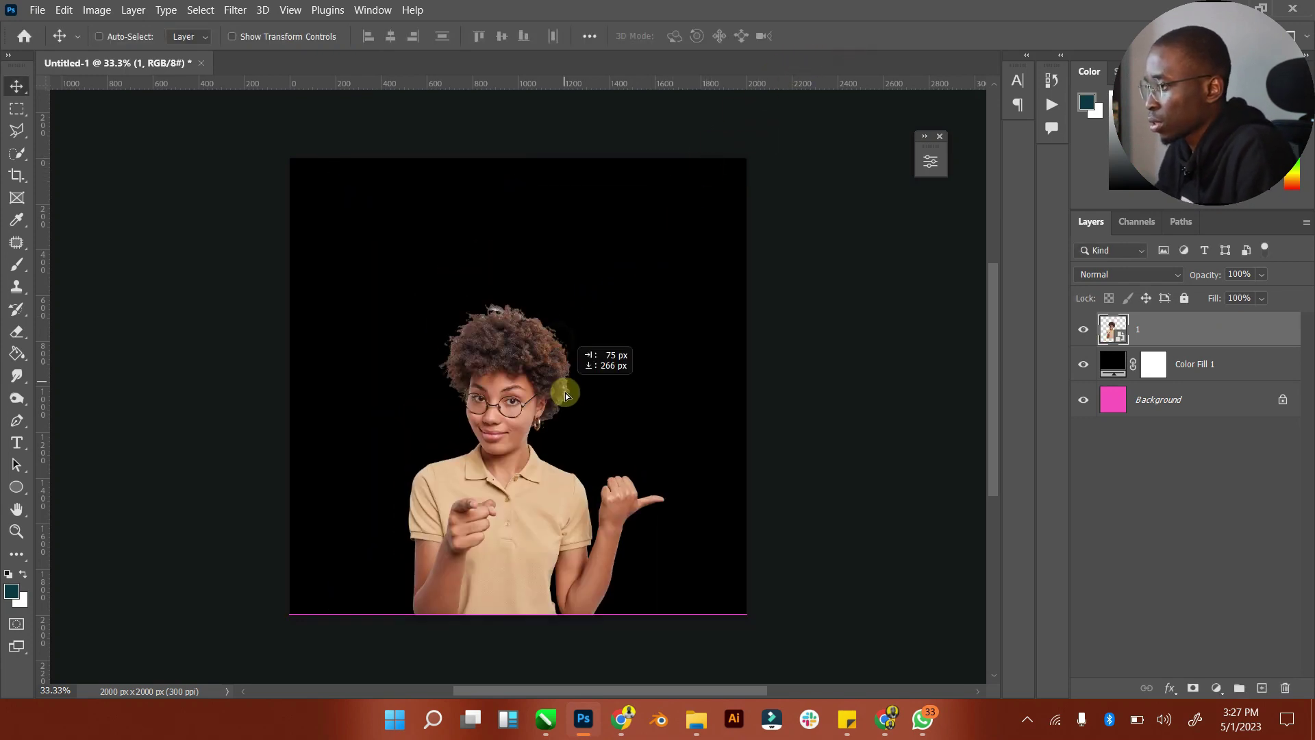
Rasterize the woman's layer, named 1
{"action": "left_click", "coordinate": [1143, 331]}
{"action": "right_click", "coordinate": [1143, 331]}
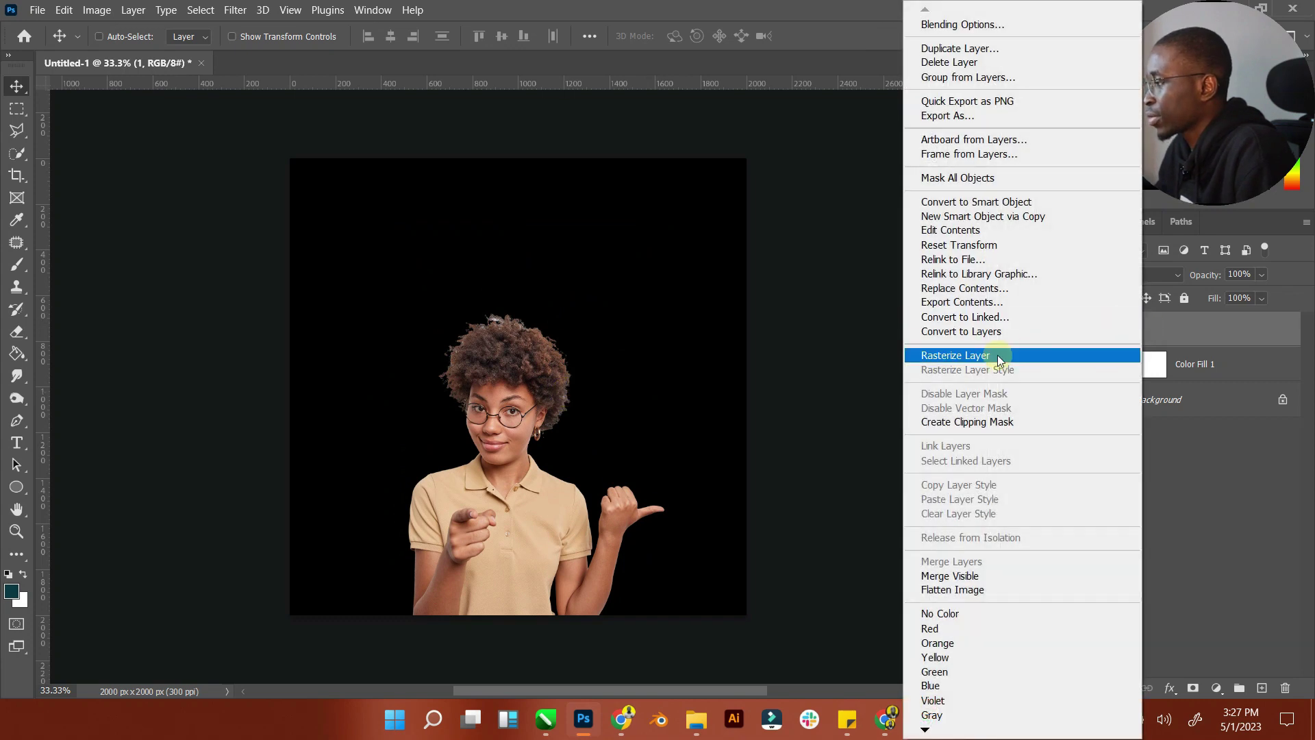
{"action": "left_click", "coordinate": [997, 355]}
Flip the woman horizontally and move her slightly left towards the middle of the canvas
{"action": "left_click", "coordinate": [63, 10]}
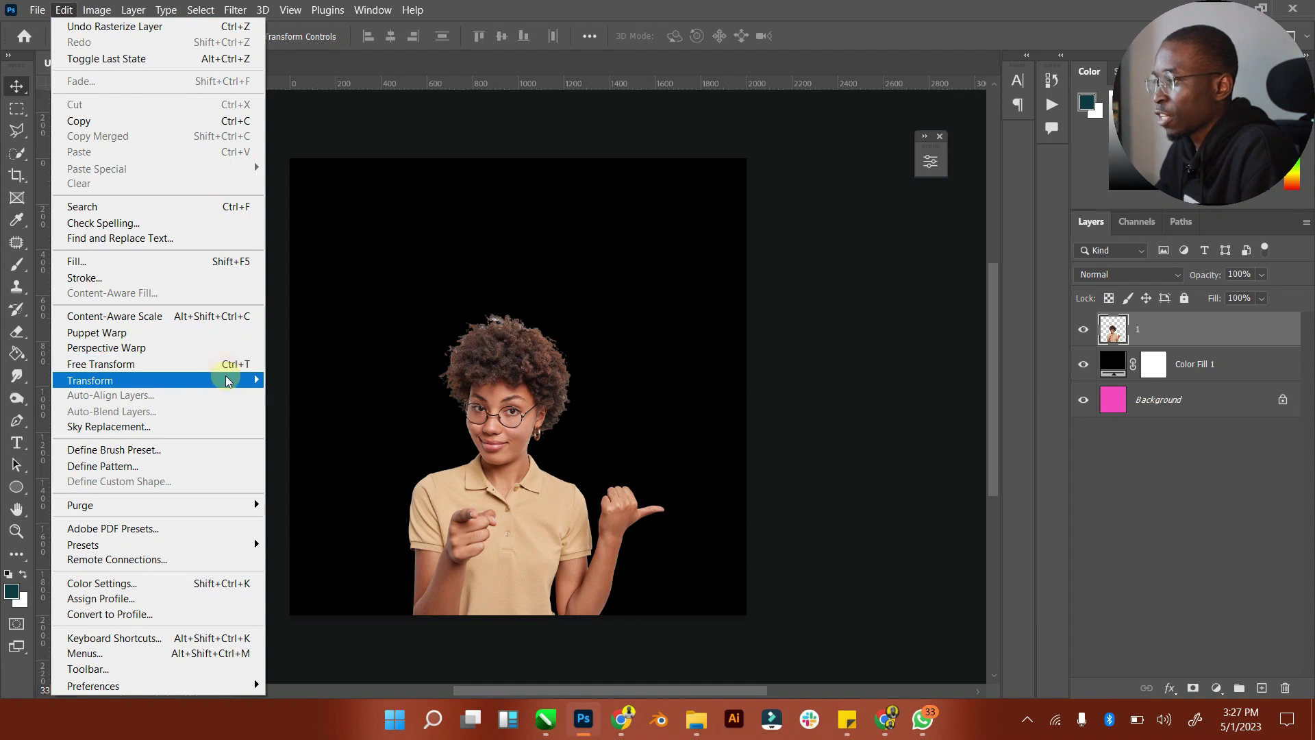
{"action": "mouse_move", "coordinate": [226, 380]}
{"action": "left_click", "coordinate": [384, 671]}
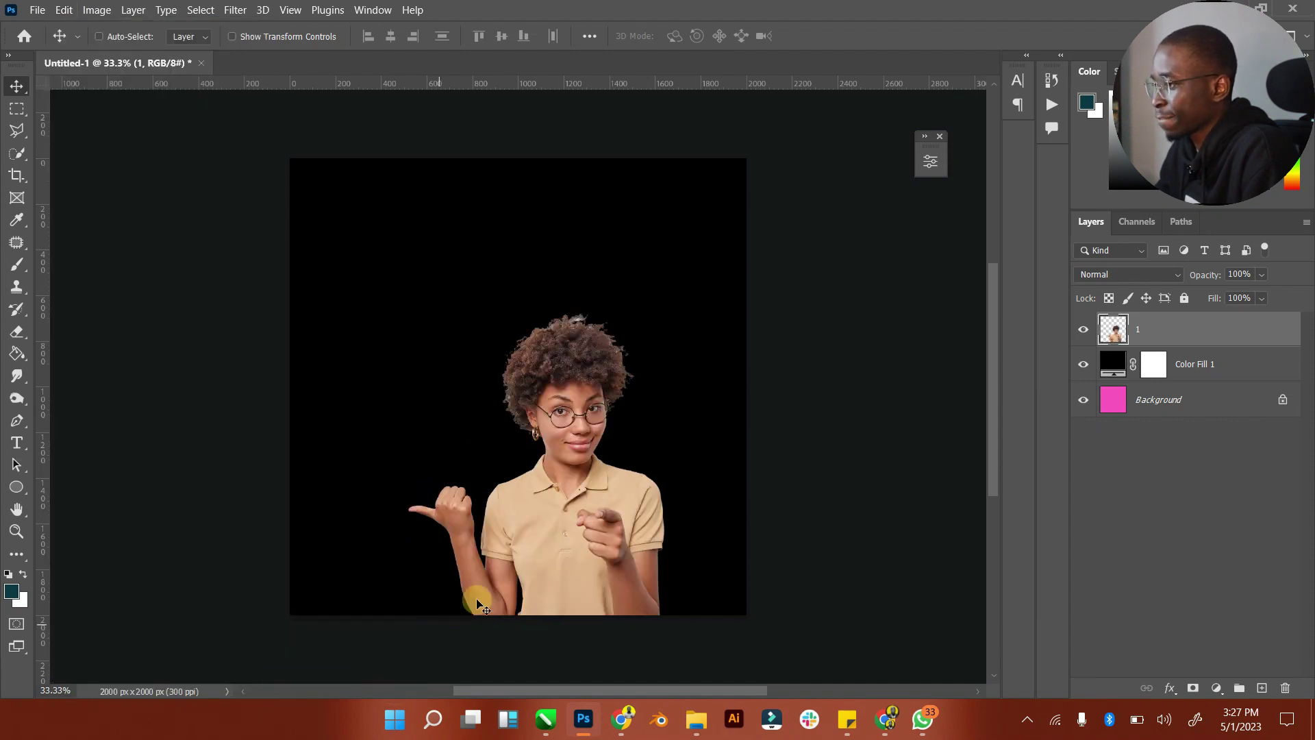
{"action": "left_click_drag", "start_coordinate": [595, 526], "coordinate": [562, 522]}
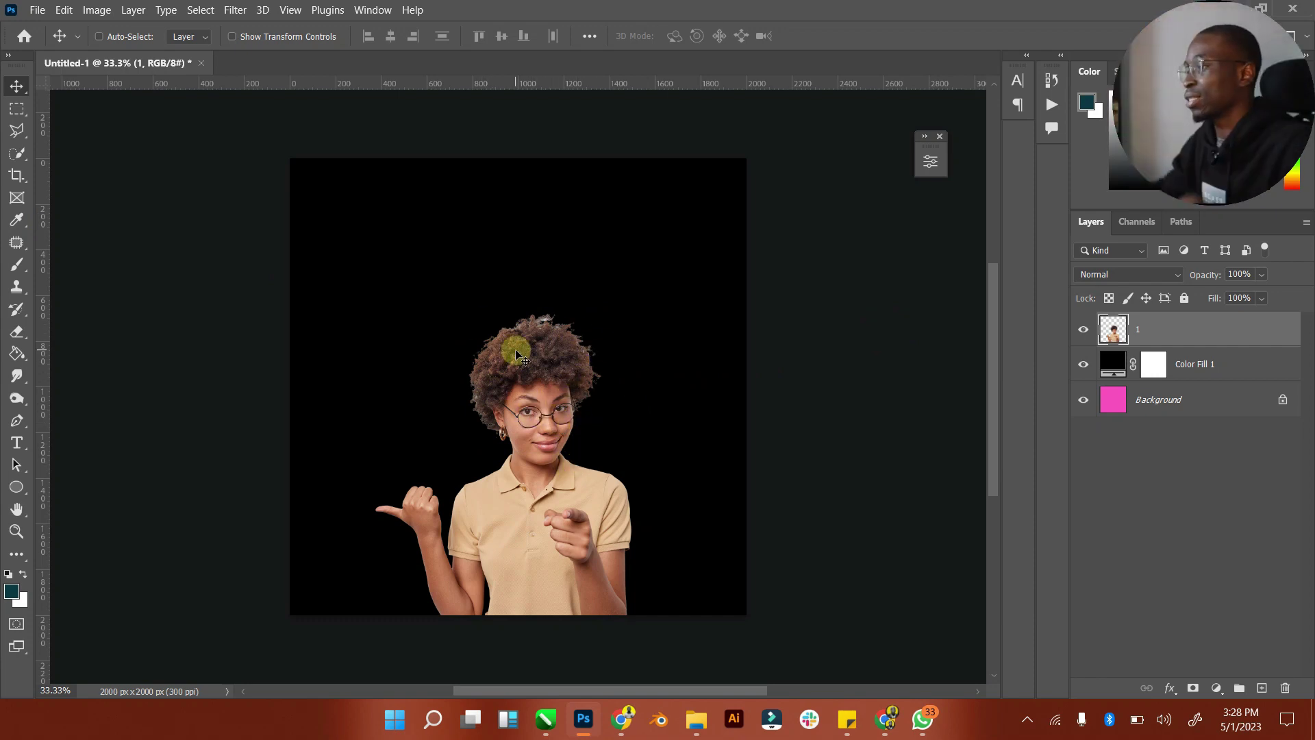
Open the Liquify filter on the woman's layer and apply the Pucker Tool at size 300 to the hair's upper-right edge
{"action": "left_click", "coordinate": [234, 12]}
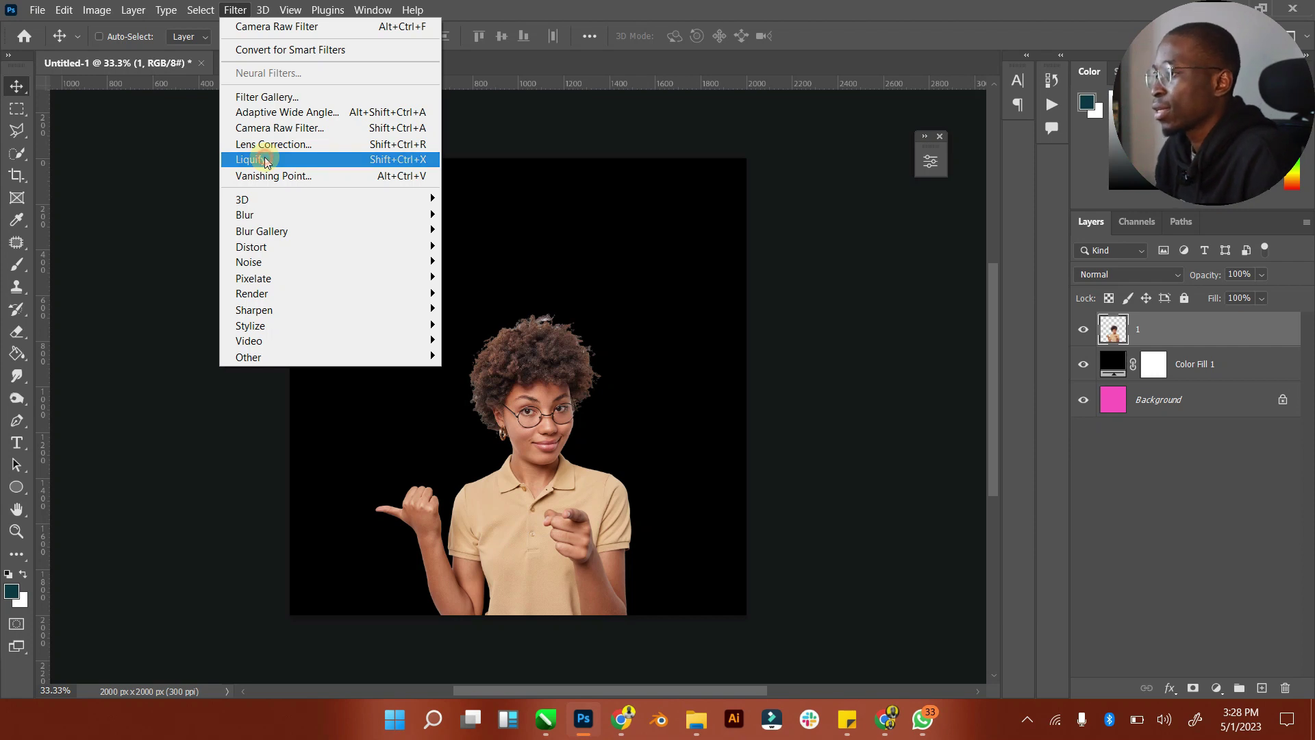
{"action": "left_click", "coordinate": [266, 160]}
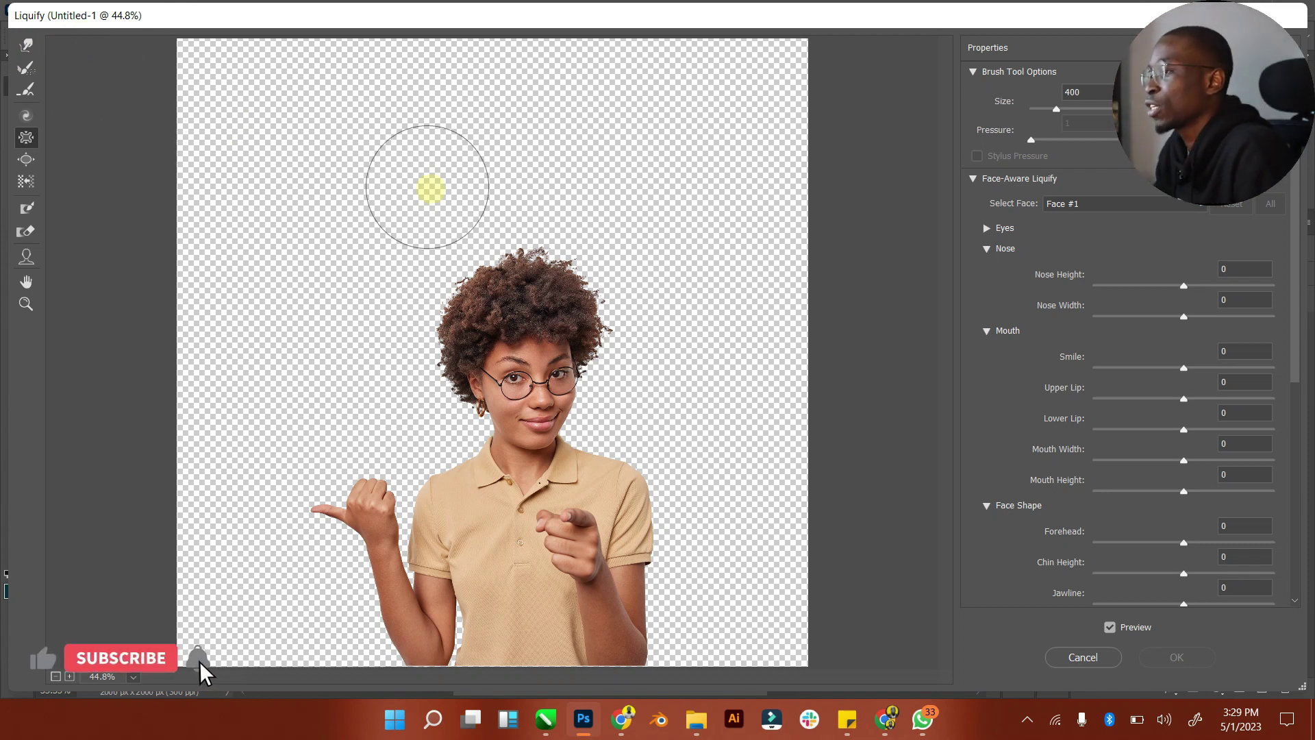
{"action": "key", "text": "bracketleft"}
{"action": "key", "text": "bracketleft"}
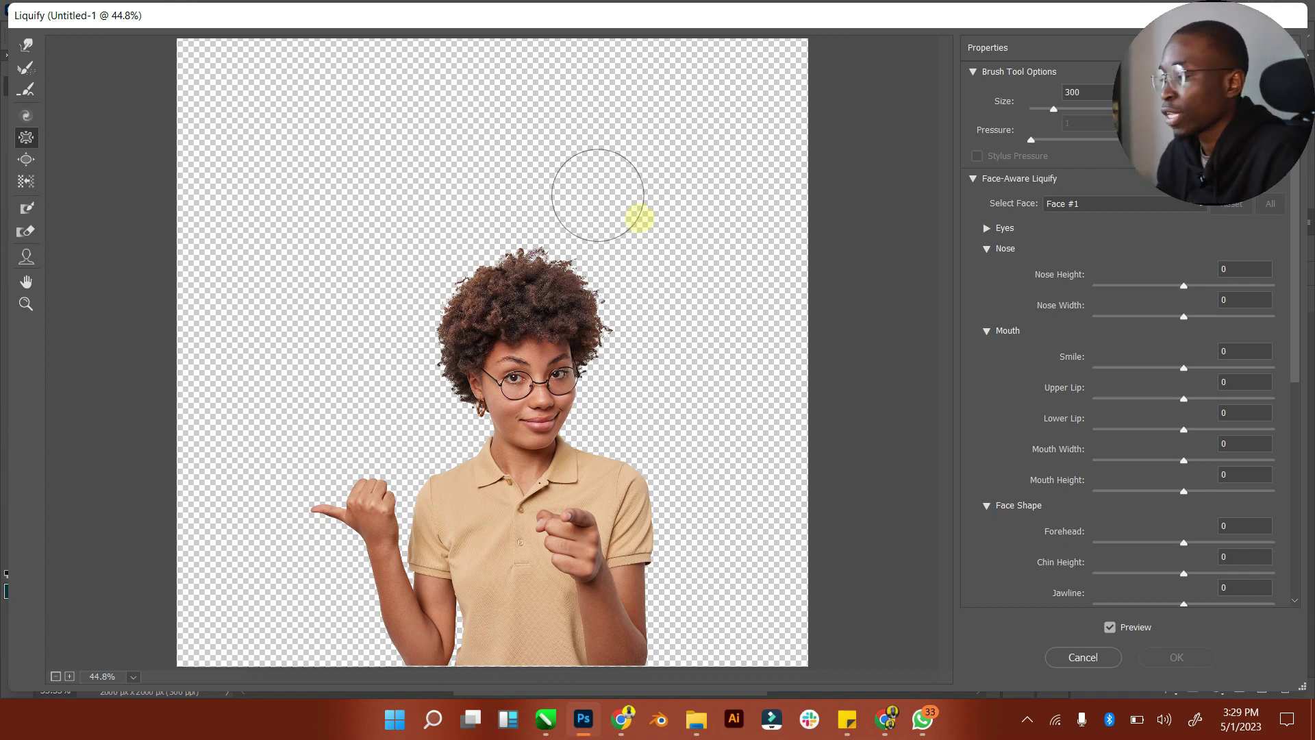
{"action": "left_click", "coordinate": [593, 254]}
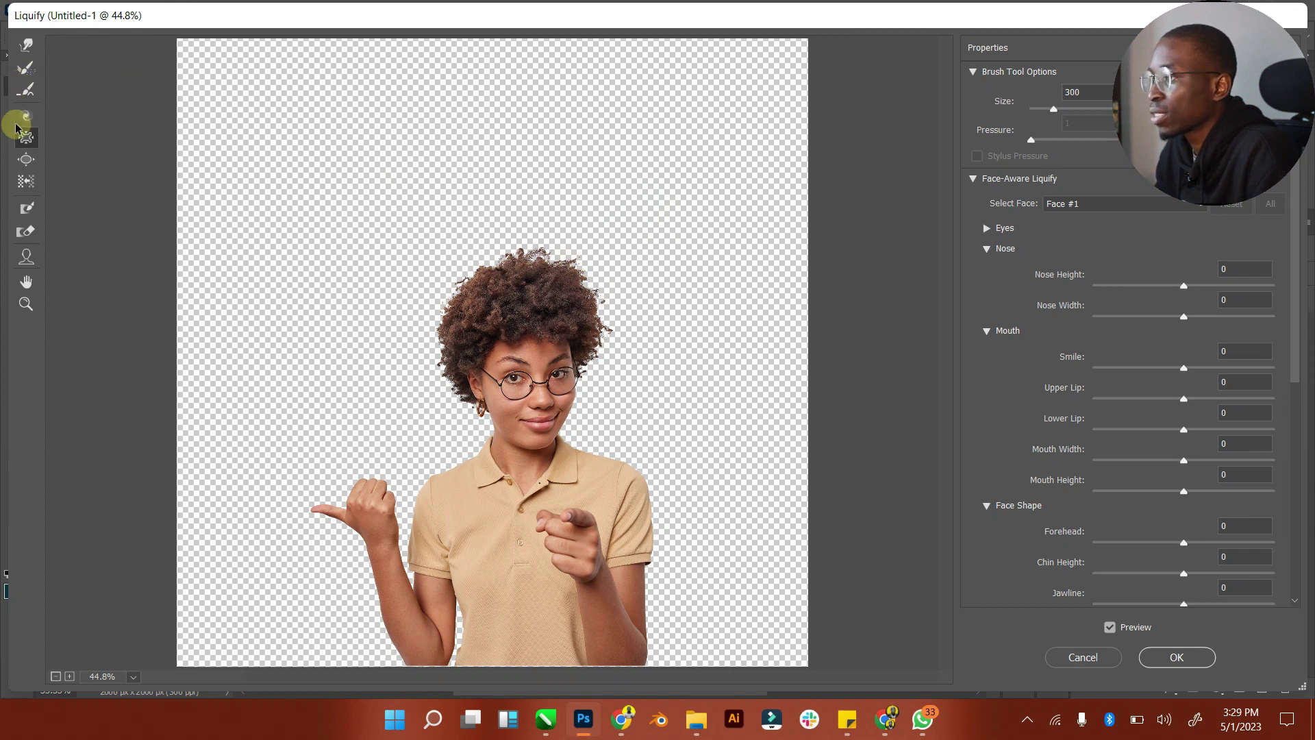
Stretch the right side of the hair outward and upward with the Forward Warp Tool, enlarging the brush to 800
{"action": "left_click", "coordinate": [27, 50]}
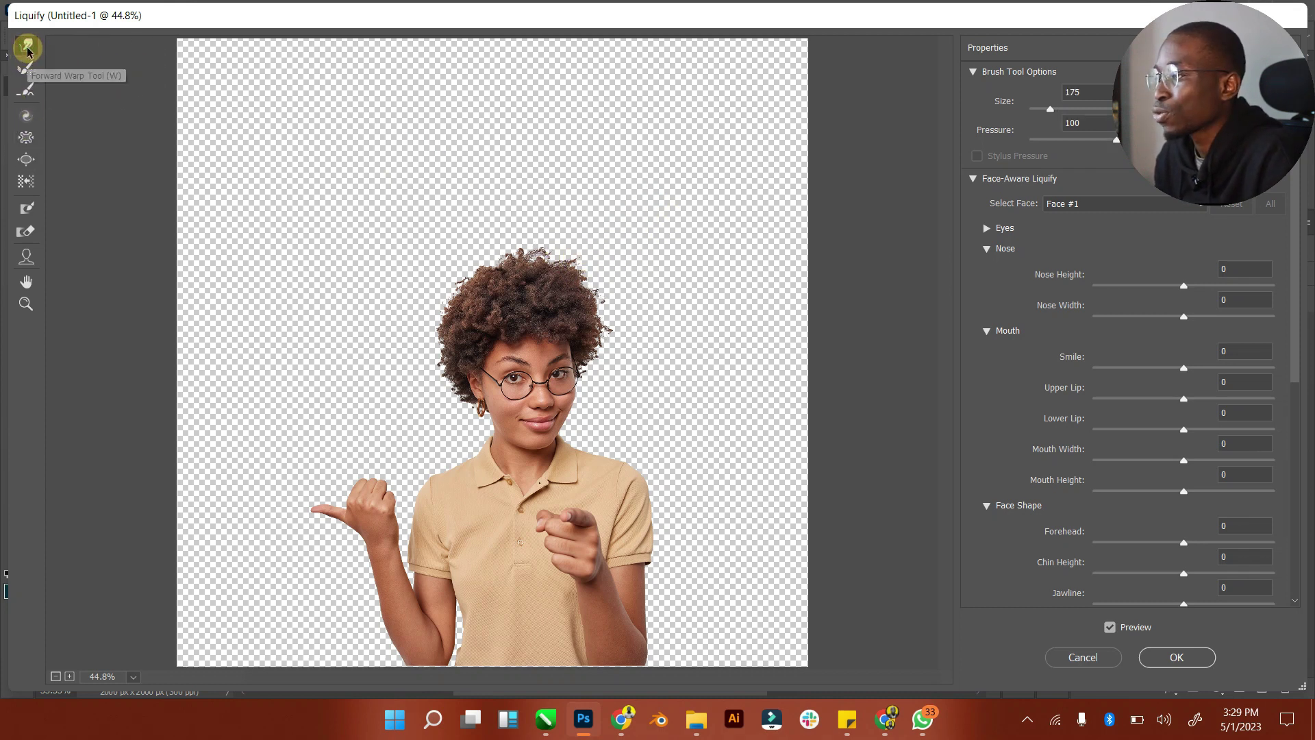
{"action": "mouse_move", "coordinate": [550, 269]}
{"action": "left_mouse_down"}
{"action": "mouse_move", "coordinate": [623, 211]}
{"action": "mouse_move", "coordinate": [575, 258]}
{"action": "mouse_move", "coordinate": [578, 294]}
{"action": "mouse_move", "coordinate": [690, 269]}
{"action": "mouse_move", "coordinate": [602, 302]}
{"action": "mouse_move", "coordinate": [676, 301]}
{"action": "left_mouse_up"}
{"action": "key", "text": "bracketright"}
{"action": "key", "text": "bracketright"}
{"action": "key", "text": "bracketright"}
{"action": "key", "text": "bracketright"}
{"action": "key", "text": "bracketright"}
{"action": "key", "text": "bracketright"}
{"action": "key", "text": "bracketright"}
{"action": "key", "text": "bracketright"}
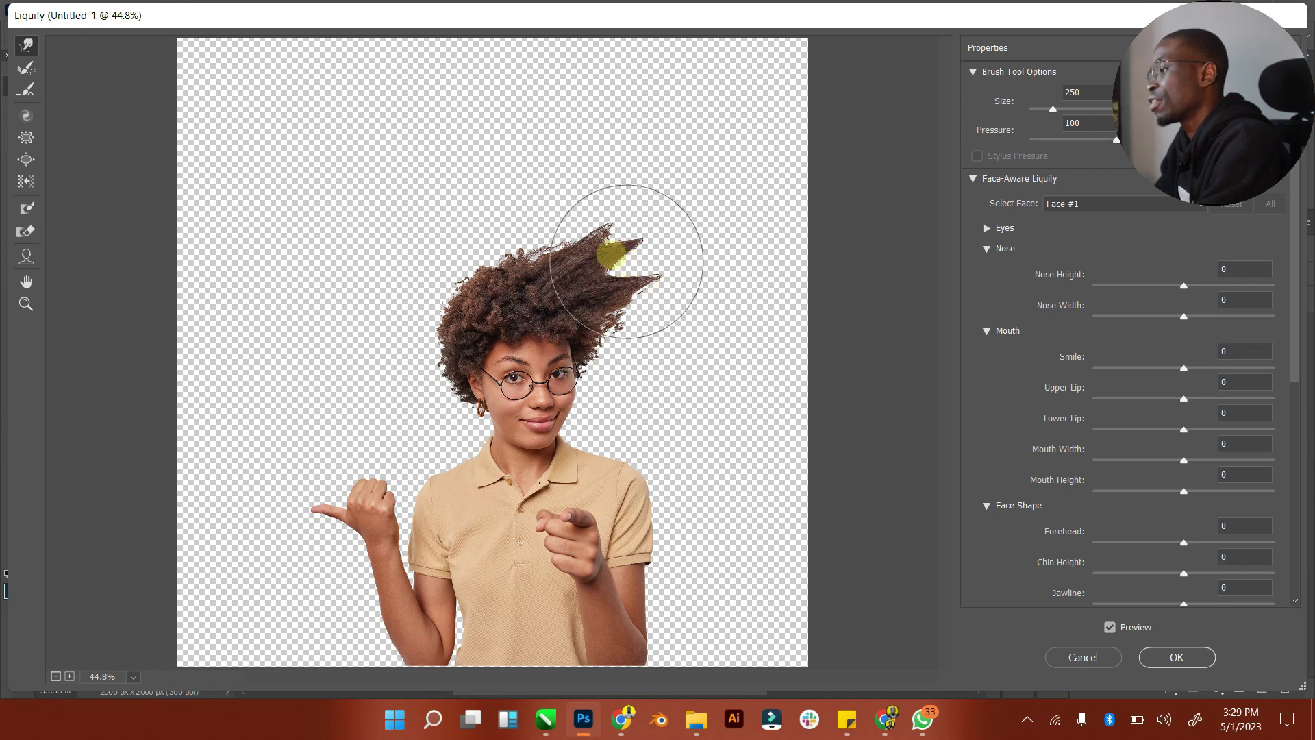
{"action": "left_click_drag", "start_coordinate": [600, 237], "coordinate": [676, 187]}
Pull the top and left side of the hair up and outward with the size 800 warp brush
{"action": "mouse_move", "coordinate": [532, 220]}
{"action": "left_mouse_down"}
{"action": "mouse_move", "coordinate": [525, 134]}
{"action": "mouse_move", "coordinate": [477, 223]}
{"action": "mouse_move", "coordinate": [435, 132]}
{"action": "left_mouse_up"}
{"action": "mouse_move", "coordinate": [435, 242]}
{"action": "left_mouse_down"}
{"action": "mouse_move", "coordinate": [360, 147]}
{"action": "mouse_move", "coordinate": [403, 244]}
{"action": "mouse_move", "coordinate": [297, 176]}
{"action": "left_mouse_up"}
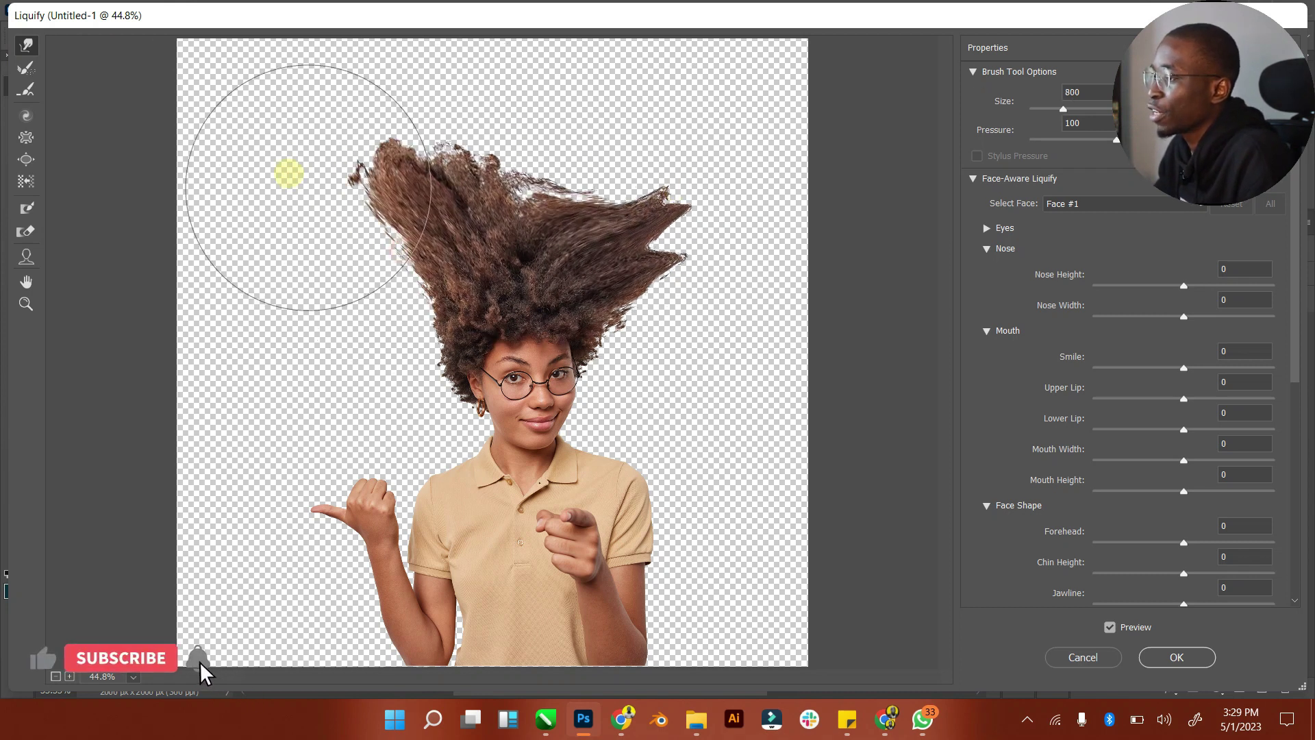
{"action": "mouse_move", "coordinate": [382, 278]}
{"action": "left_mouse_down"}
{"action": "mouse_move", "coordinate": [321, 245]}
{"action": "mouse_move", "coordinate": [372, 290]}
{"action": "mouse_move", "coordinate": [307, 285]}
{"action": "left_mouse_up"}
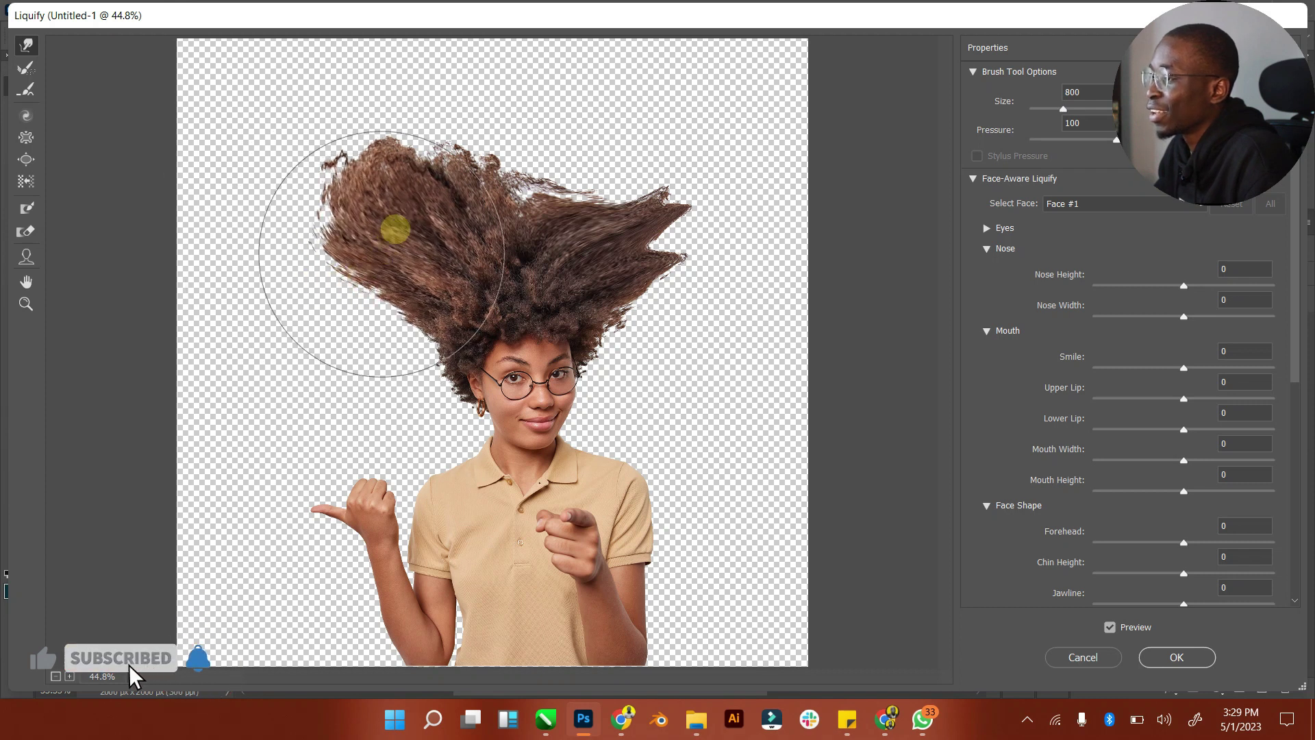
Reduce the warp brush to size 250 and reshape the hair from its lower-left edge up towards the upper right
{"action": "key", "text": "bracketleft"}
{"action": "key", "text": "bracketleft"}
{"action": "key", "text": "bracketleft"}
{"action": "key", "text": "bracketleft"}
{"action": "key", "text": "bracketleft"}
{"action": "key", "text": "bracketleft"}
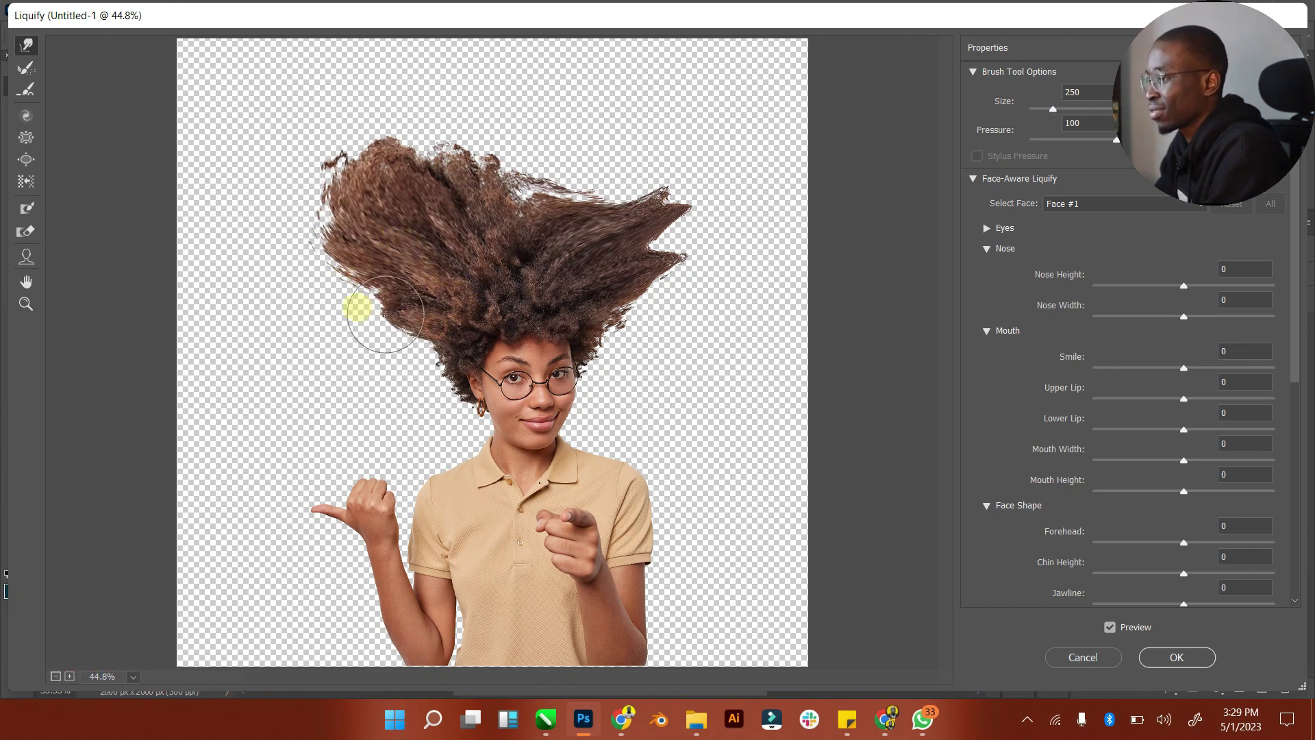
{"action": "mouse_move", "coordinate": [414, 349]}
{"action": "left_mouse_down"}
{"action": "mouse_move", "coordinate": [403, 314]}
{"action": "mouse_move", "coordinate": [356, 300]}
{"action": "mouse_move", "coordinate": [379, 248]}
{"action": "mouse_move", "coordinate": [433, 300]}
{"action": "mouse_move", "coordinate": [438, 338]}
{"action": "mouse_move", "coordinate": [411, 353]}
{"action": "mouse_move", "coordinate": [442, 308]}
{"action": "mouse_move", "coordinate": [431, 307]}
{"action": "mouse_move", "coordinate": [457, 312]}
{"action": "mouse_move", "coordinate": [431, 301]}
{"action": "mouse_move", "coordinate": [486, 286]}
{"action": "mouse_move", "coordinate": [431, 257]}
{"action": "mouse_move", "coordinate": [494, 262]}
{"action": "mouse_move", "coordinate": [512, 240]}
{"action": "mouse_move", "coordinate": [474, 213]}
{"action": "mouse_move", "coordinate": [452, 241]}
{"action": "mouse_move", "coordinate": [431, 202]}
{"action": "mouse_move", "coordinate": [435, 263]}
{"action": "mouse_move", "coordinate": [405, 230]}
{"action": "mouse_move", "coordinate": [394, 236]}
{"action": "mouse_move", "coordinate": [436, 306]}
{"action": "mouse_move", "coordinate": [388, 280]}
{"action": "mouse_move", "coordinate": [489, 311]}
{"action": "mouse_move", "coordinate": [532, 253]}
{"action": "mouse_move", "coordinate": [517, 244]}
{"action": "mouse_move", "coordinate": [519, 188]}
{"action": "mouse_move", "coordinate": [543, 219]}
{"action": "mouse_move", "coordinate": [490, 225]}
{"action": "mouse_move", "coordinate": [521, 181]}
{"action": "mouse_move", "coordinate": [538, 197]}
{"action": "mouse_move", "coordinate": [561, 157]}
{"action": "mouse_move", "coordinate": [584, 252]}
{"action": "mouse_move", "coordinate": [564, 297]}
{"action": "mouse_move", "coordinate": [607, 286]}
{"action": "mouse_move", "coordinate": [590, 323]}
{"action": "mouse_move", "coordinate": [633, 315]}
{"action": "mouse_move", "coordinate": [608, 332]}
{"action": "mouse_move", "coordinate": [632, 351]}
{"action": "mouse_move", "coordinate": [654, 298]}
{"action": "mouse_move", "coordinate": [675, 290]}
{"action": "mouse_move", "coordinate": [504, 299]}
{"action": "mouse_move", "coordinate": [427, 346]}
{"action": "mouse_move", "coordinate": [368, 334]}
{"action": "mouse_move", "coordinate": [401, 317]}
{"action": "mouse_move", "coordinate": [355, 303]}
{"action": "mouse_move", "coordinate": [366, 273]}
{"action": "mouse_move", "coordinate": [422, 257]}
{"action": "mouse_move", "coordinate": [359, 228]}
{"action": "mouse_move", "coordinate": [345, 252]}
{"action": "mouse_move", "coordinate": [356, 250]}
{"action": "mouse_move", "coordinate": [310, 237]}
{"action": "mouse_move", "coordinate": [344, 247]}
{"action": "mouse_move", "coordinate": [369, 189]}
{"action": "mouse_move", "coordinate": [430, 166]}
{"action": "mouse_move", "coordinate": [506, 209]}
{"action": "mouse_move", "coordinate": [626, 215]}
{"action": "mouse_move", "coordinate": [746, 270]}
{"action": "mouse_move", "coordinate": [628, 199]}
{"action": "mouse_move", "coordinate": [664, 235]}
{"action": "mouse_move", "coordinate": [665, 304]}
{"action": "mouse_move", "coordinate": [681, 326]}
{"action": "mouse_move", "coordinate": [701, 329]}
{"action": "mouse_move", "coordinate": [772, 244]}
{"action": "mouse_move", "coordinate": [837, 228]}
{"action": "mouse_move", "coordinate": [810, 282]}
{"action": "mouse_move", "coordinate": [722, 176]}
{"action": "mouse_move", "coordinate": [679, 147]}
{"action": "mouse_move", "coordinate": [787, 109]}
{"action": "mouse_move", "coordinate": [640, 112]}
{"action": "mouse_move", "coordinate": [681, 65]}
{"action": "mouse_move", "coordinate": [626, 89]}
{"action": "left_mouse_up"}
Enlarge the warp brush to 800 and stretch the hair until it fills the canvas's upper and right edges
{"action": "key", "text": "bracketright"}
{"action": "key", "text": "bracketright"}
{"action": "key", "text": "bracketright"}
{"action": "key", "text": "bracketright"}
{"action": "key", "text": "bracketright"}
{"action": "key", "text": "bracketright"}
{"action": "key", "text": "bracketleft"}
{"action": "key", "text": "bracketleft"}
{"action": "key", "text": "bracketleft"}
{"action": "key", "text": "bracketleft"}
{"action": "key", "text": "bracketright"}
{"action": "key", "text": "bracketright"}
{"action": "left_click_drag", "start_coordinate": [645, 124], "coordinate": [665, 48]}
{"action": "mouse_move", "coordinate": [693, 70]}
{"action": "left_mouse_down"}
{"action": "mouse_move", "coordinate": [584, 97]}
{"action": "mouse_move", "coordinate": [557, 47]}
{"action": "mouse_move", "coordinate": [519, 100]}
{"action": "mouse_move", "coordinate": [494, 53]}
{"action": "mouse_move", "coordinate": [459, 99]}
{"action": "mouse_move", "coordinate": [412, 33]}
{"action": "mouse_move", "coordinate": [442, 89]}
{"action": "mouse_move", "coordinate": [370, 44]}
{"action": "mouse_move", "coordinate": [443, 136]}
{"action": "mouse_move", "coordinate": [318, 50]}
{"action": "mouse_move", "coordinate": [427, 135]}
{"action": "mouse_move", "coordinate": [448, 161]}
{"action": "left_mouse_up"}
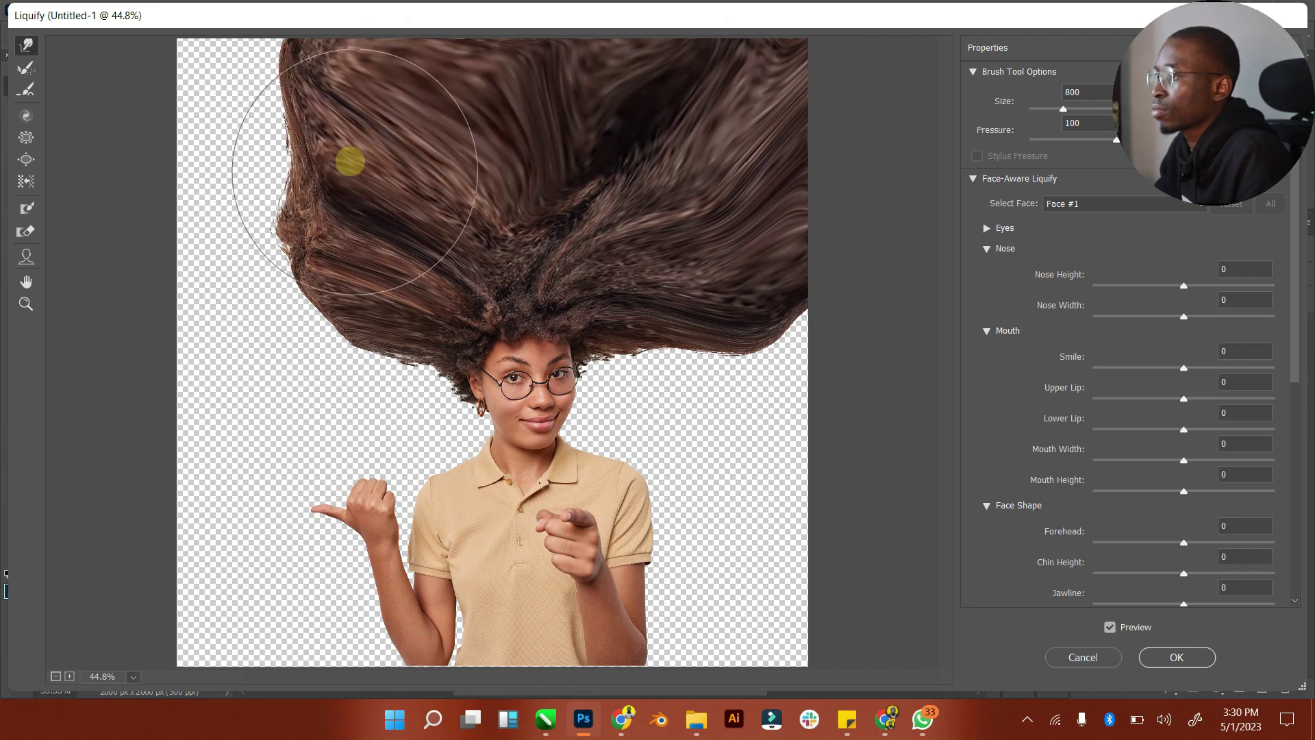
Reduce the warp brush and pull the left side of the hair out to the canvas's left edge
{"action": "key", "text": "bracketleft"}
{"action": "key", "text": "bracketleft"}
{"action": "key", "text": "bracketleft"}
{"action": "key", "text": "bracketleft"}
{"action": "mouse_move", "coordinate": [352, 181]}
{"action": "left_mouse_down"}
{"action": "mouse_move", "coordinate": [325, 161]}
{"action": "mouse_move", "coordinate": [329, 192]}
{"action": "mouse_move", "coordinate": [279, 158]}
{"action": "mouse_move", "coordinate": [237, 204]}
{"action": "mouse_move", "coordinate": [285, 137]}
{"action": "mouse_move", "coordinate": [229, 11]}
{"action": "mouse_move", "coordinate": [188, 103]}
{"action": "mouse_move", "coordinate": [233, 61]}
{"action": "mouse_move", "coordinate": [167, 19]}
{"action": "mouse_move", "coordinate": [285, 256]}
{"action": "mouse_move", "coordinate": [206, 176]}
{"action": "mouse_move", "coordinate": [240, 220]}
{"action": "mouse_move", "coordinate": [220, 228]}
{"action": "mouse_move", "coordinate": [285, 282]}
{"action": "mouse_move", "coordinate": [206, 282]}
{"action": "mouse_move", "coordinate": [262, 248]}
{"action": "left_mouse_up"}
Warp the hair's lower-left edge down and outward into a wavy curve, adjusting the brush size up to 800
{"action": "key", "text": "bracketright"}
{"action": "key", "text": "bracketright"}
{"action": "key", "text": "bracketright"}
{"action": "key", "text": "bracketleft"}
{"action": "key", "text": "bracketleft"}
{"action": "key", "text": "bracketleft"}
{"action": "key", "text": "bracketleft"}
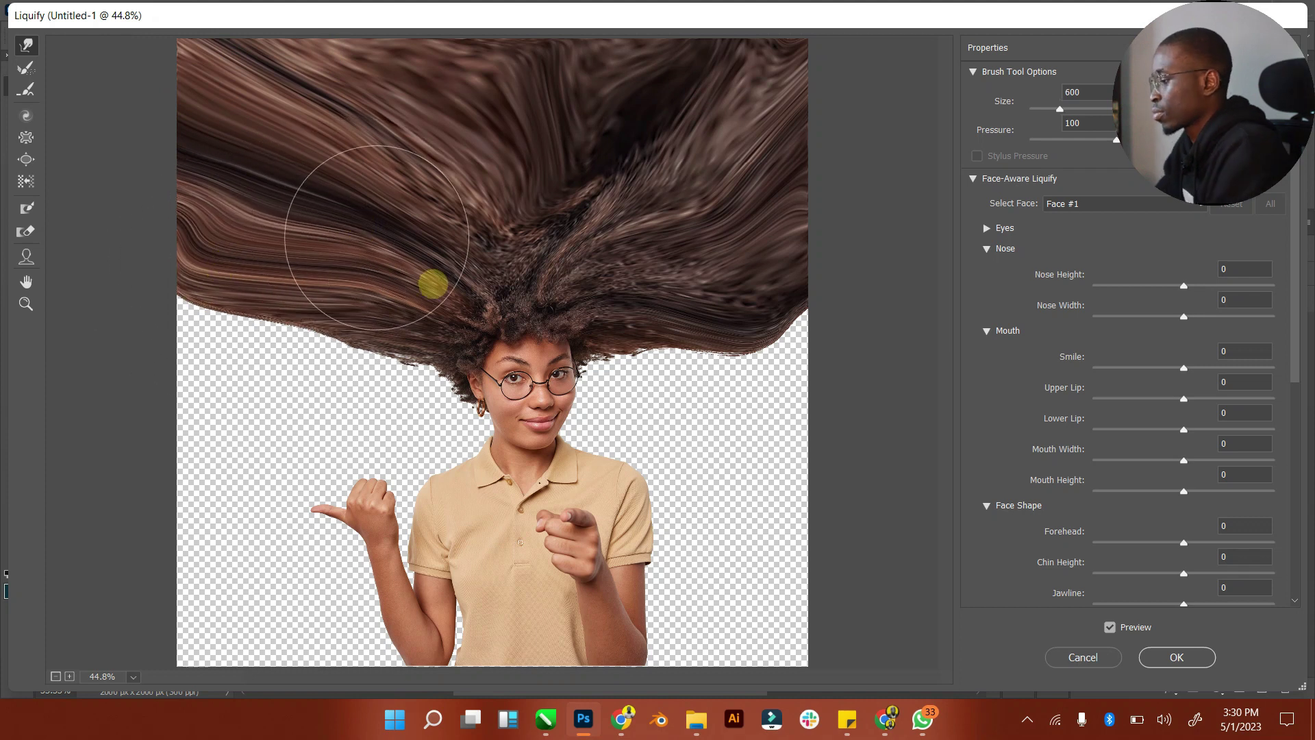
{"action": "mouse_move", "coordinate": [377, 363]}
{"action": "left_mouse_down"}
{"action": "mouse_move", "coordinate": [316, 368]}
{"action": "mouse_move", "coordinate": [372, 343]}
{"action": "mouse_move", "coordinate": [406, 349]}
{"action": "mouse_move", "coordinate": [390, 361]}
{"action": "mouse_move", "coordinate": [405, 367]}
{"action": "mouse_move", "coordinate": [420, 360]}
{"action": "mouse_move", "coordinate": [286, 347]}
{"action": "mouse_move", "coordinate": [347, 320]}
{"action": "mouse_move", "coordinate": [273, 319]}
{"action": "mouse_move", "coordinate": [305, 283]}
{"action": "mouse_move", "coordinate": [194, 288]}
{"action": "left_mouse_up"}
{"action": "key", "text": "bracketright"}
{"action": "key", "text": "bracketright"}
{"action": "key", "text": "bracketright"}
{"action": "key", "text": "bracketright"}
{"action": "key", "text": "bracketright"}
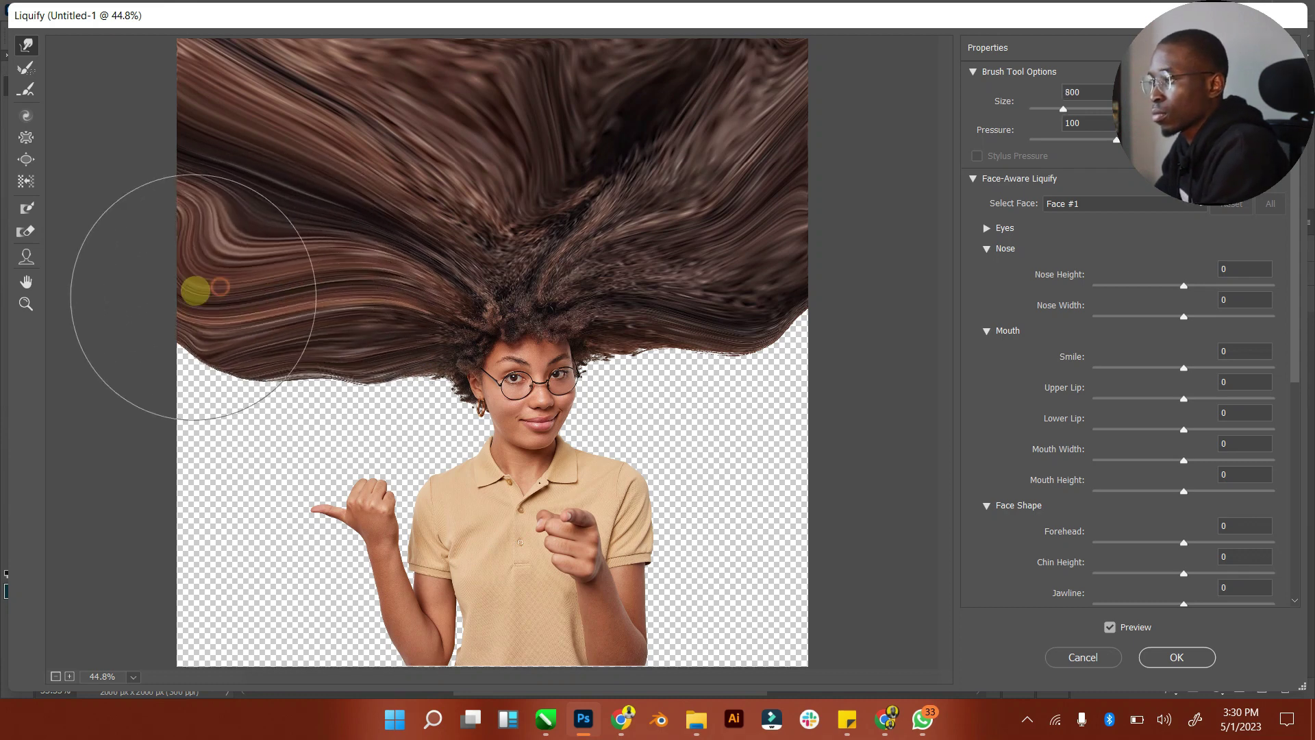
Push the textured hair above the forehead up and to the left with a smaller warp brush
{"action": "key", "text": "bracketleft"}
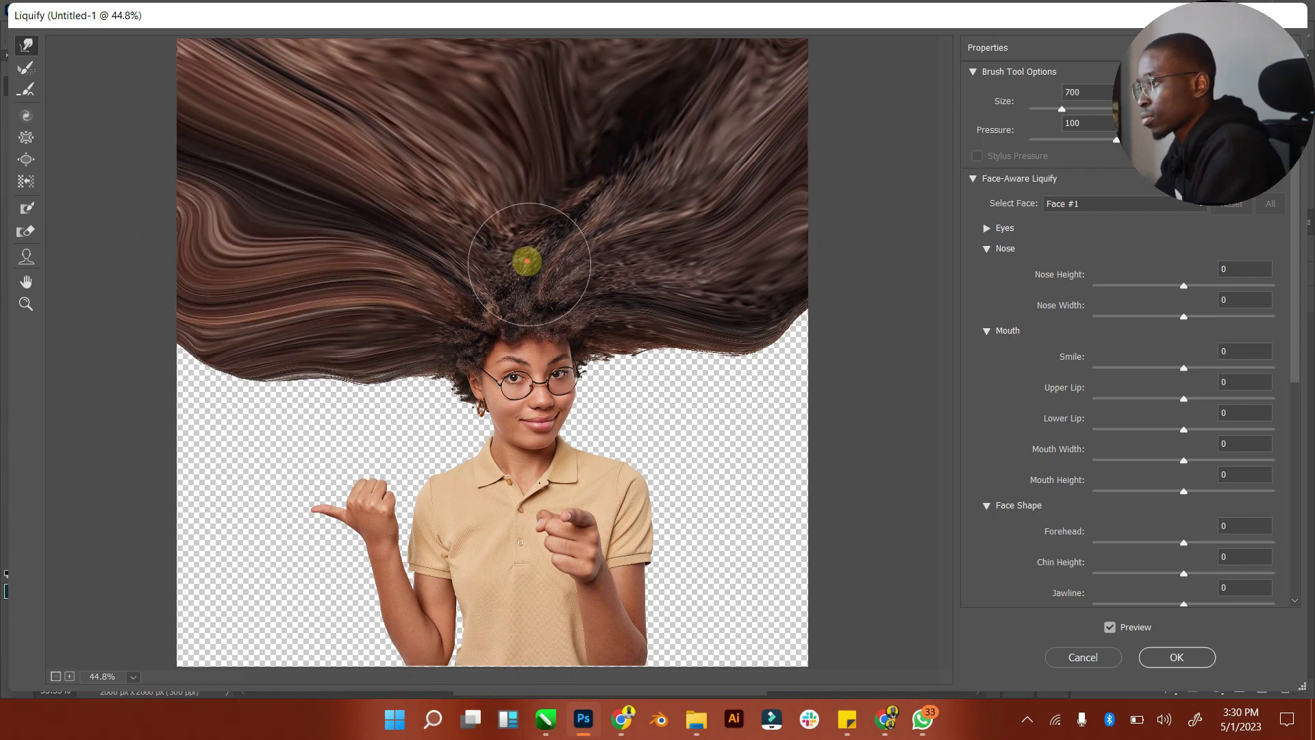
{"action": "key", "text": "bracketleft"}
{"action": "key", "text": "bracketleft"}
{"action": "key", "text": "bracketleft"}
{"action": "mouse_move", "coordinate": [523, 261]}
{"action": "left_mouse_down"}
{"action": "mouse_move", "coordinate": [519, 232]}
{"action": "mouse_move", "coordinate": [510, 252]}
{"action": "mouse_move", "coordinate": [514, 172]}
{"action": "mouse_move", "coordinate": [404, 68]}
{"action": "mouse_move", "coordinate": [423, 56]}
{"action": "mouse_move", "coordinate": [391, 74]}
{"action": "mouse_move", "coordinate": [351, 48]}
{"action": "mouse_move", "coordinate": [477, 129]}
{"action": "mouse_move", "coordinate": [480, 113]}
{"action": "mouse_move", "coordinate": [469, 241]}
{"action": "mouse_move", "coordinate": [457, 231]}
{"action": "mouse_move", "coordinate": [494, 265]}
{"action": "mouse_move", "coordinate": [466, 264]}
{"action": "mouse_move", "coordinate": [471, 292]}
{"action": "mouse_move", "coordinate": [444, 278]}
{"action": "mouse_move", "coordinate": [430, 331]}
{"action": "mouse_move", "coordinate": [410, 313]}
{"action": "mouse_move", "coordinate": [448, 293]}
{"action": "mouse_move", "coordinate": [426, 294]}
{"action": "mouse_move", "coordinate": [424, 322]}
{"action": "mouse_move", "coordinate": [411, 322]}
{"action": "mouse_move", "coordinate": [498, 292]}
{"action": "mouse_move", "coordinate": [538, 252]}
{"action": "mouse_move", "coordinate": [560, 270]}
{"action": "mouse_move", "coordinate": [616, 184]}
{"action": "mouse_move", "coordinate": [622, 276]}
{"action": "mouse_move", "coordinate": [678, 280]}
{"action": "mouse_move", "coordinate": [712, 310]}
{"action": "mouse_move", "coordinate": [636, 346]}
{"action": "mouse_move", "coordinate": [735, 347]}
{"action": "mouse_move", "coordinate": [792, 323]}
{"action": "mouse_move", "coordinate": [775, 298]}
{"action": "mouse_move", "coordinate": [787, 276]}
{"action": "mouse_move", "coordinate": [721, 295]}
{"action": "mouse_move", "coordinate": [727, 254]}
{"action": "mouse_move", "coordinate": [659, 258]}
{"action": "mouse_move", "coordinate": [671, 235]}
{"action": "mouse_move", "coordinate": [631, 187]}
{"action": "mouse_move", "coordinate": [660, 134]}
{"action": "mouse_move", "coordinate": [605, 158]}
{"action": "mouse_move", "coordinate": [541, 223]}
{"action": "mouse_move", "coordinate": [475, 235]}
{"action": "left_mouse_up"}
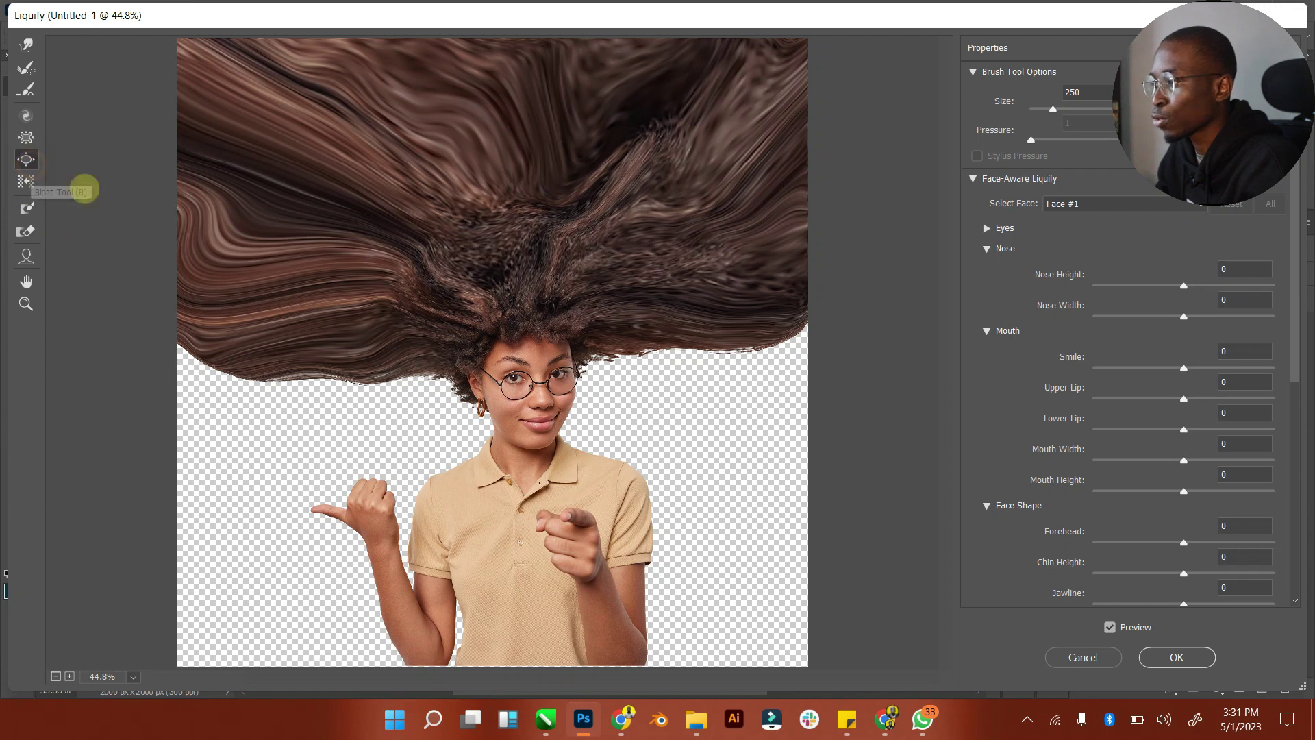
Try the Bloat Tool with a size 300 brush on the lower-left part of the shirt
{"action": "key", "text": "bracketright"}
{"action": "key", "text": "bracketright"}
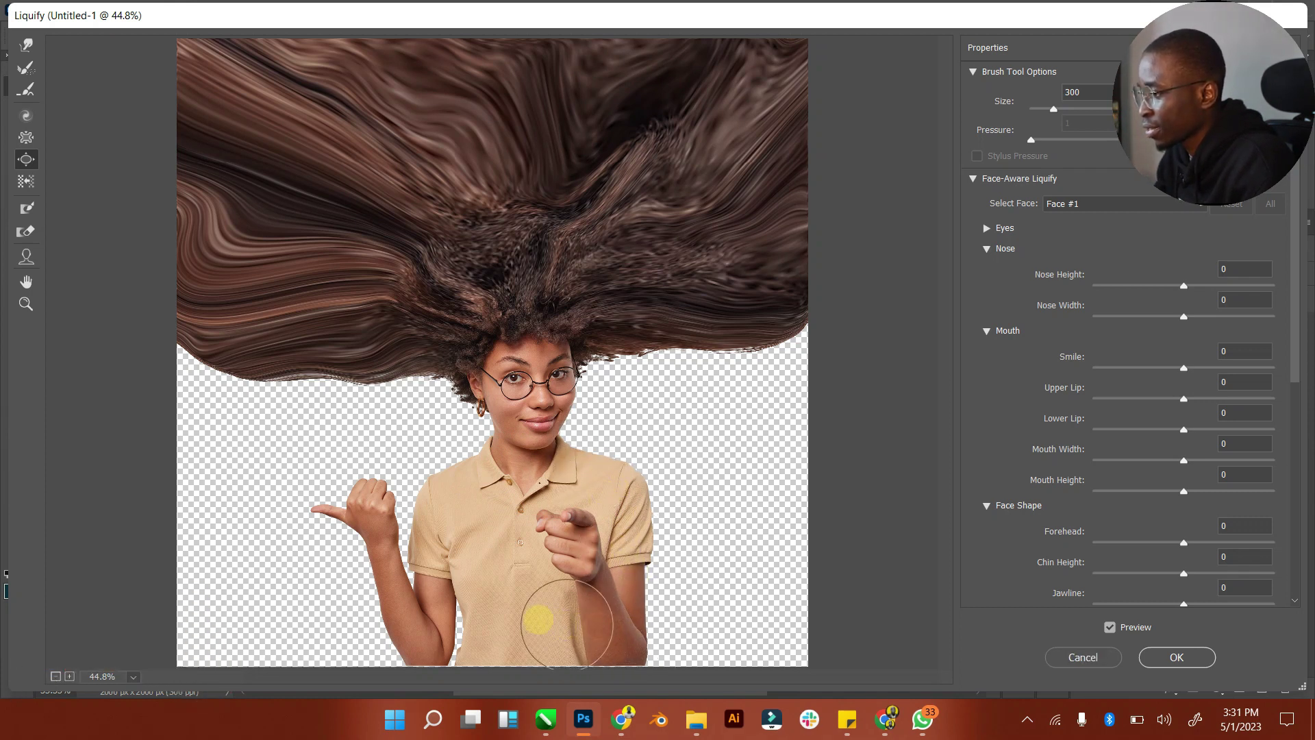
{"action": "mouse_move", "coordinate": [471, 611]}
{"action": "left_mouse_down"}
{"action": "mouse_move", "coordinate": [434, 617]}
{"action": "mouse_move", "coordinate": [432, 589]}
{"action": "mouse_move", "coordinate": [422, 602]}
{"action": "mouse_move", "coordinate": [445, 614]}
{"action": "left_mouse_up"}
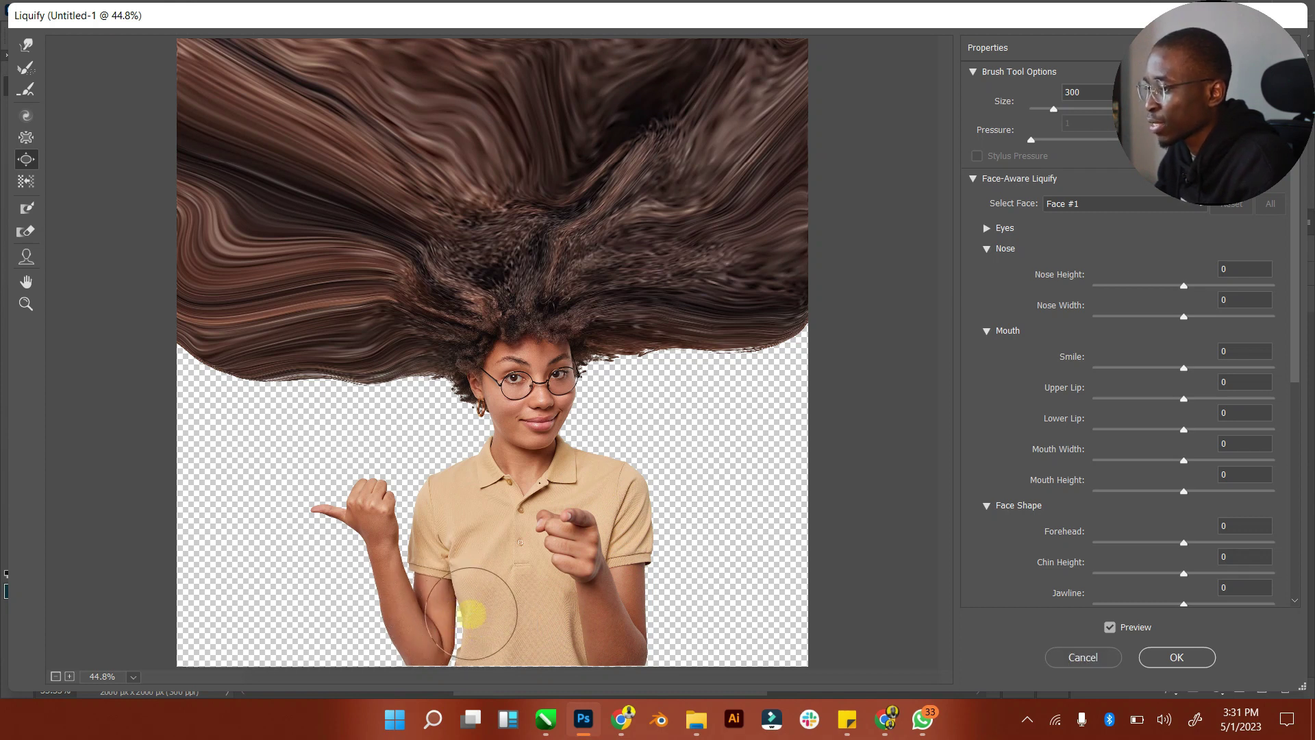
{"action": "left_click_drag", "start_coordinate": [471, 615], "coordinate": [488, 587]}
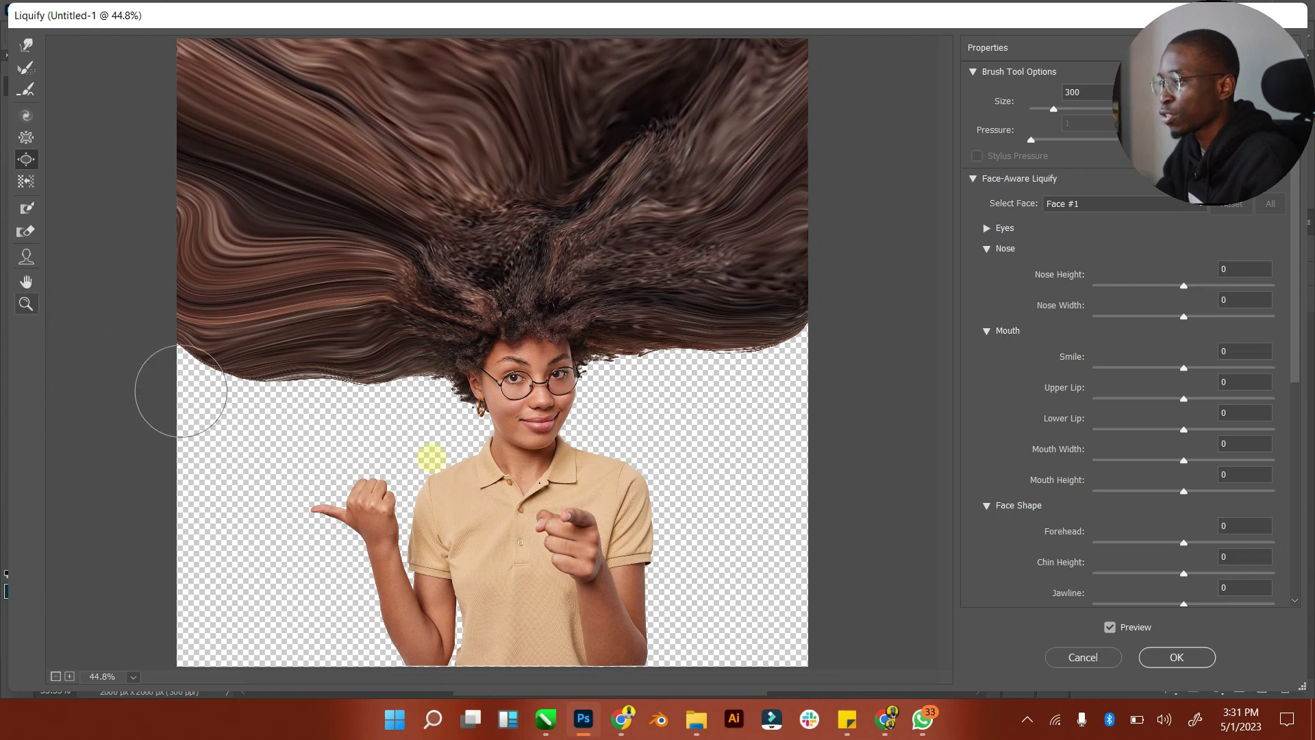
Enlarge the lips with the Bloat Tool, using small brush sizes between 8 and 25
{"action": "left_click", "coordinate": [68, 677]}
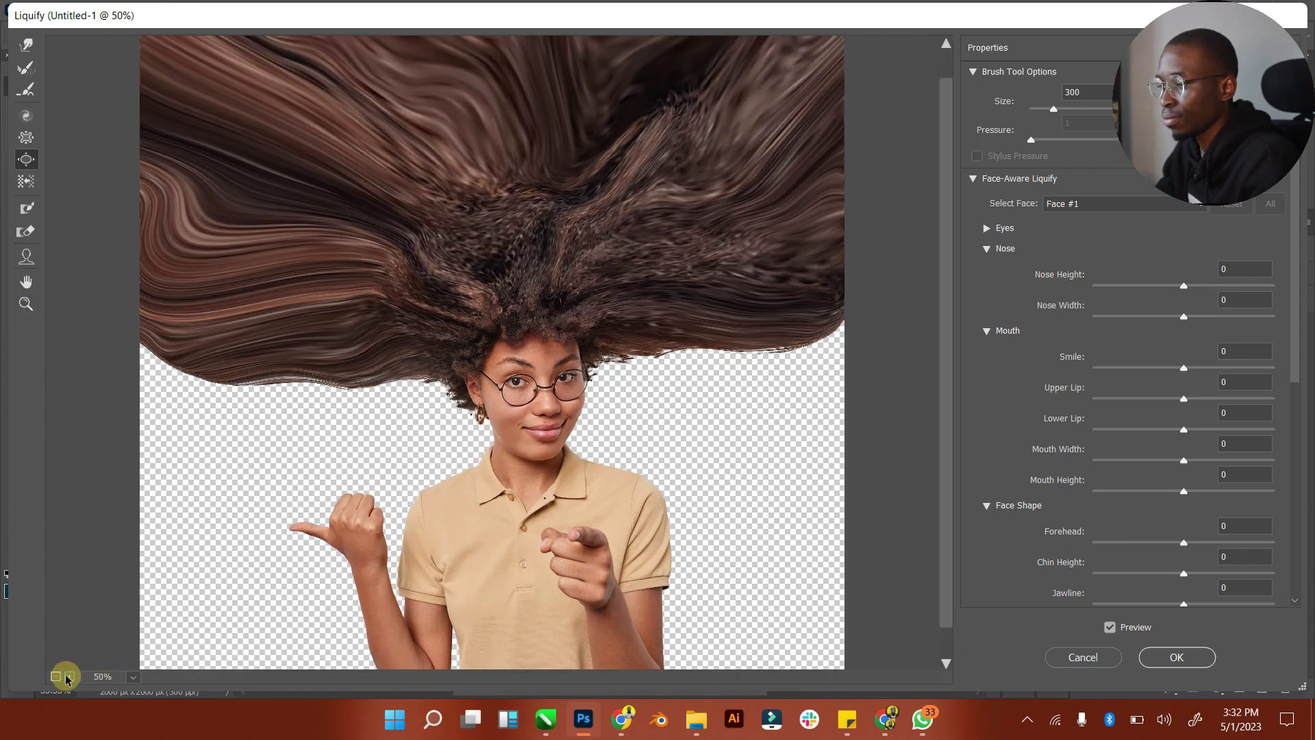
{"action": "left_click", "coordinate": [68, 676]}
{"action": "left_click", "coordinate": [68, 677]}
{"action": "left_click", "coordinate": [69, 677]}
{"action": "left_click", "coordinate": [69, 677]}
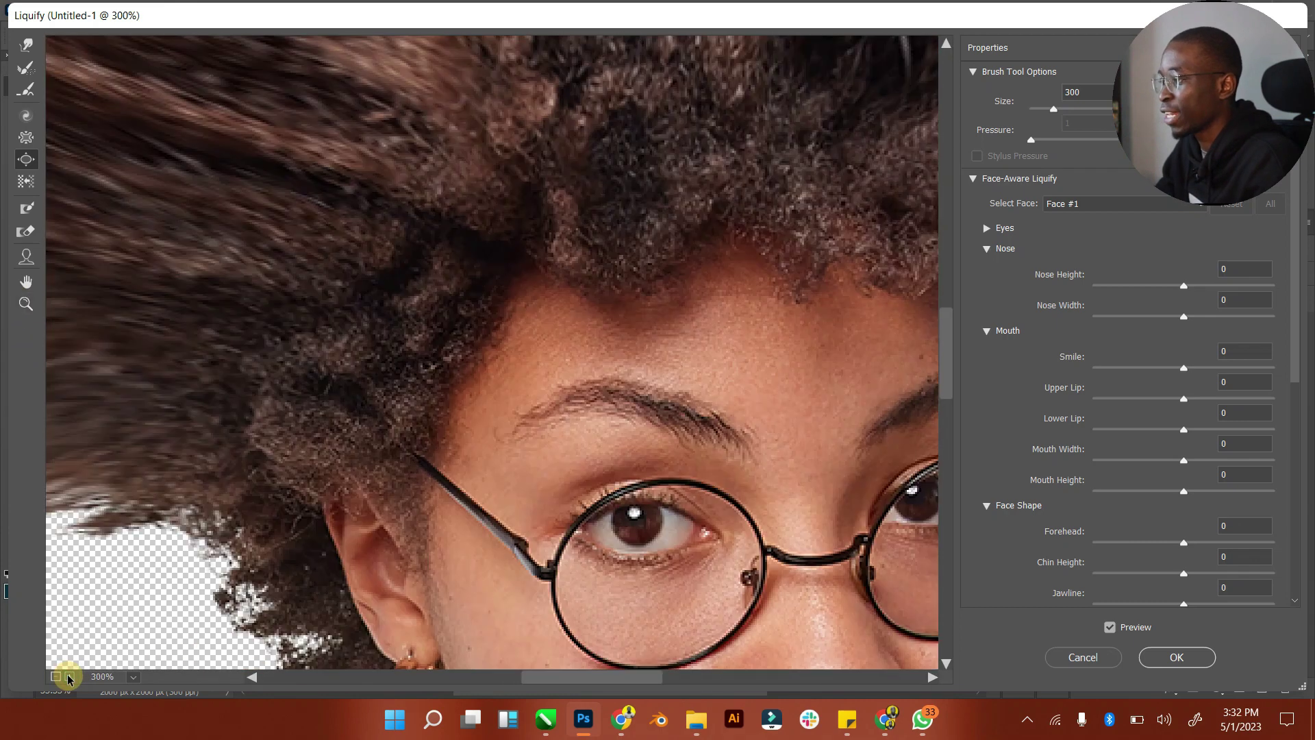
{"action": "scroll", "coordinate": [68, 674], "scroll_direction": "down", "scroll_amount": 10}
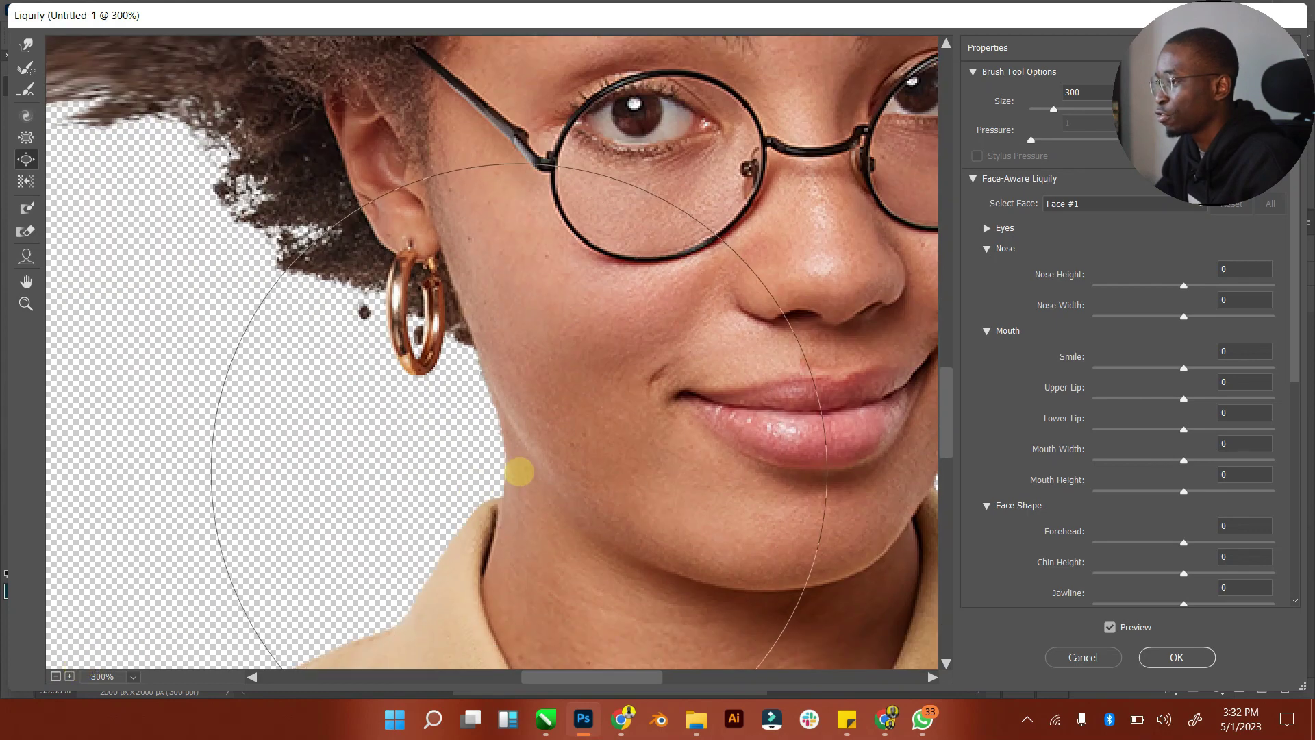
{"action": "scroll", "coordinate": [590, 367], "scroll_direction": "up", "scroll_amount": 3}
{"action": "scroll", "coordinate": [596, 370], "scroll_direction": "up", "scroll_amount": 2}
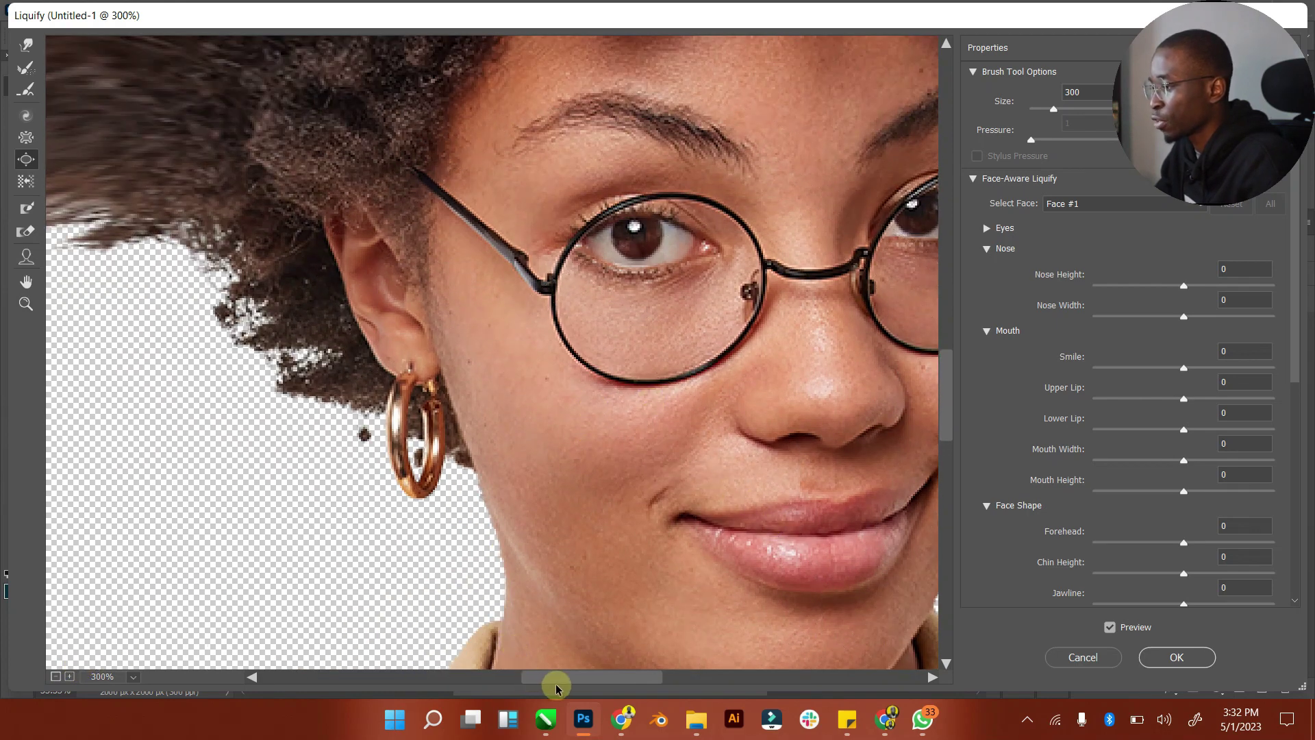
{"action": "left_click_drag", "start_coordinate": [556, 688], "coordinate": [604, 686]}
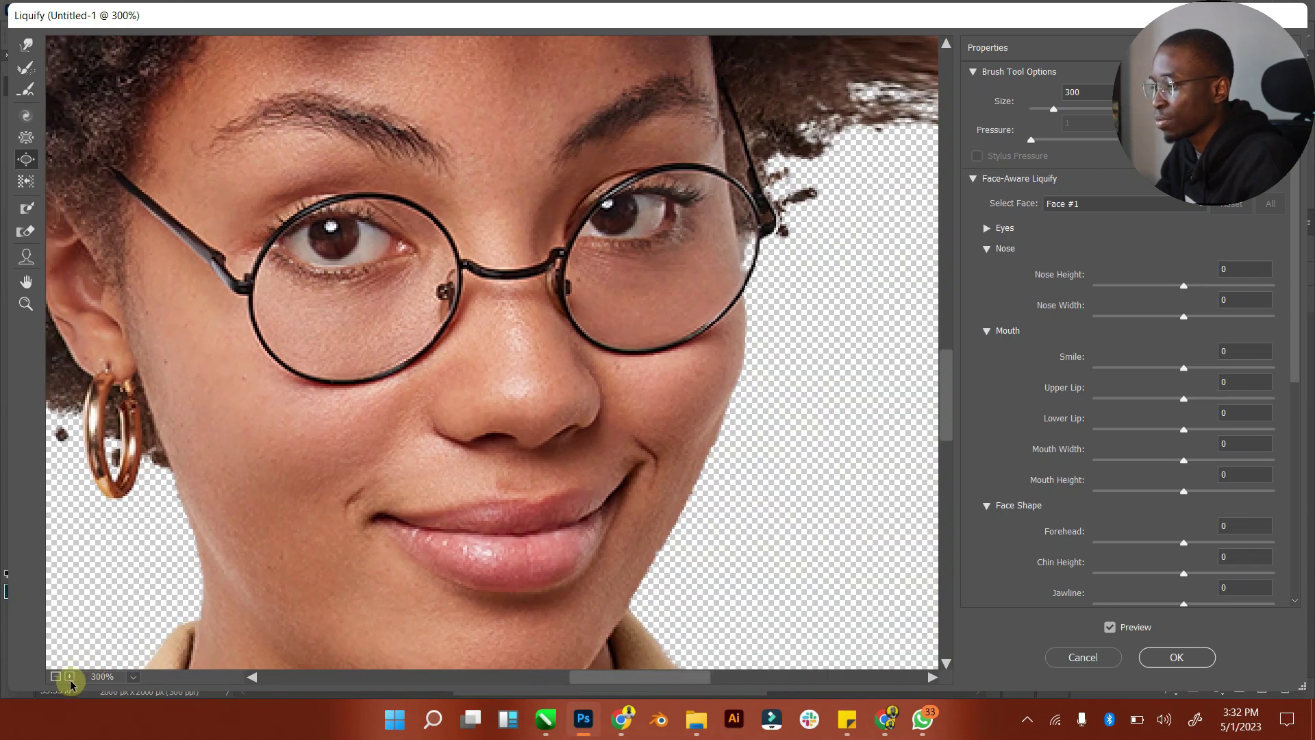
{"action": "left_click", "coordinate": [69, 677]}
{"action": "left_click", "coordinate": [69, 677]}
{"action": "left_click", "coordinate": [69, 677]}
{"action": "scroll", "coordinate": [455, 514], "scroll_direction": "down", "scroll_amount": 5}
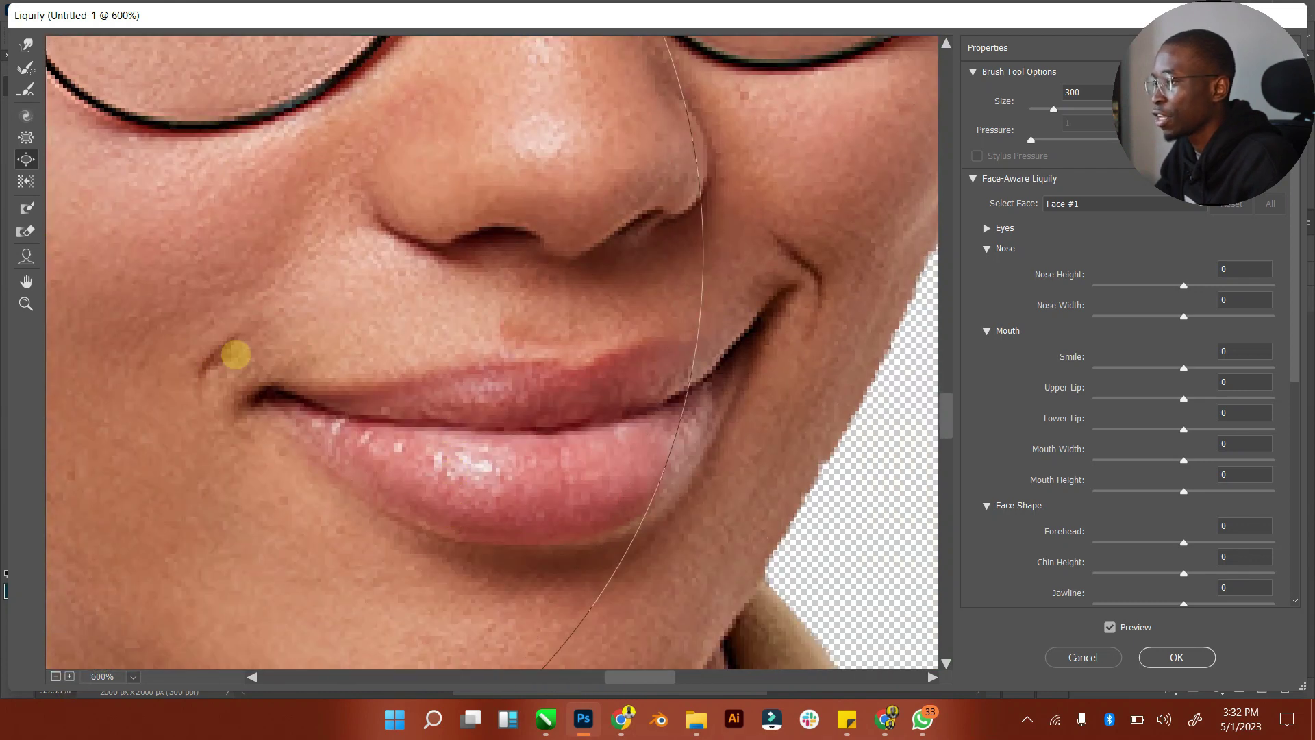
{"action": "key", "text": "bracketleft"}
{"action": "key", "text": "bracketleft"}
{"action": "key", "text": "bracketleft"}
{"action": "key", "text": "bracketleft"}
{"action": "key", "text": "bracketleft"}
{"action": "key", "text": "bracketleft"}
{"action": "key", "text": "bracketleft"}
{"action": "key", "text": "bracketleft"}
{"action": "key", "text": "bracketleft"}
{"action": "key", "text": "bracketleft"}
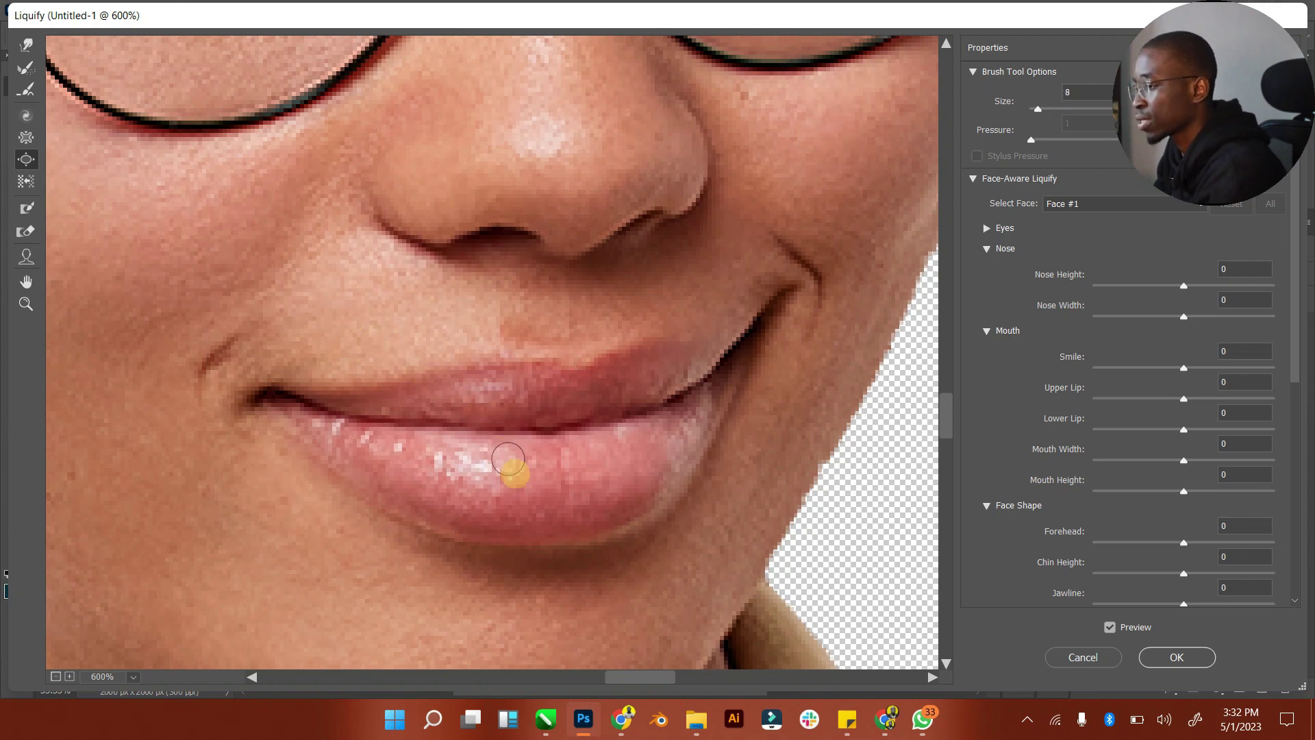
{"action": "mouse_move", "coordinate": [523, 482]}
{"action": "left_mouse_down"}
{"action": "mouse_move", "coordinate": [431, 474]}
{"action": "mouse_move", "coordinate": [319, 432]}
{"action": "mouse_move", "coordinate": [492, 479]}
{"action": "mouse_move", "coordinate": [589, 483]}
{"action": "mouse_move", "coordinate": [710, 410]}
{"action": "mouse_move", "coordinate": [740, 366]}
{"action": "mouse_move", "coordinate": [681, 388]}
{"action": "mouse_move", "coordinate": [674, 405]}
{"action": "mouse_move", "coordinate": [684, 363]}
{"action": "mouse_move", "coordinate": [585, 396]}
{"action": "mouse_move", "coordinate": [357, 391]}
{"action": "mouse_move", "coordinate": [573, 450]}
{"action": "left_mouse_up"}
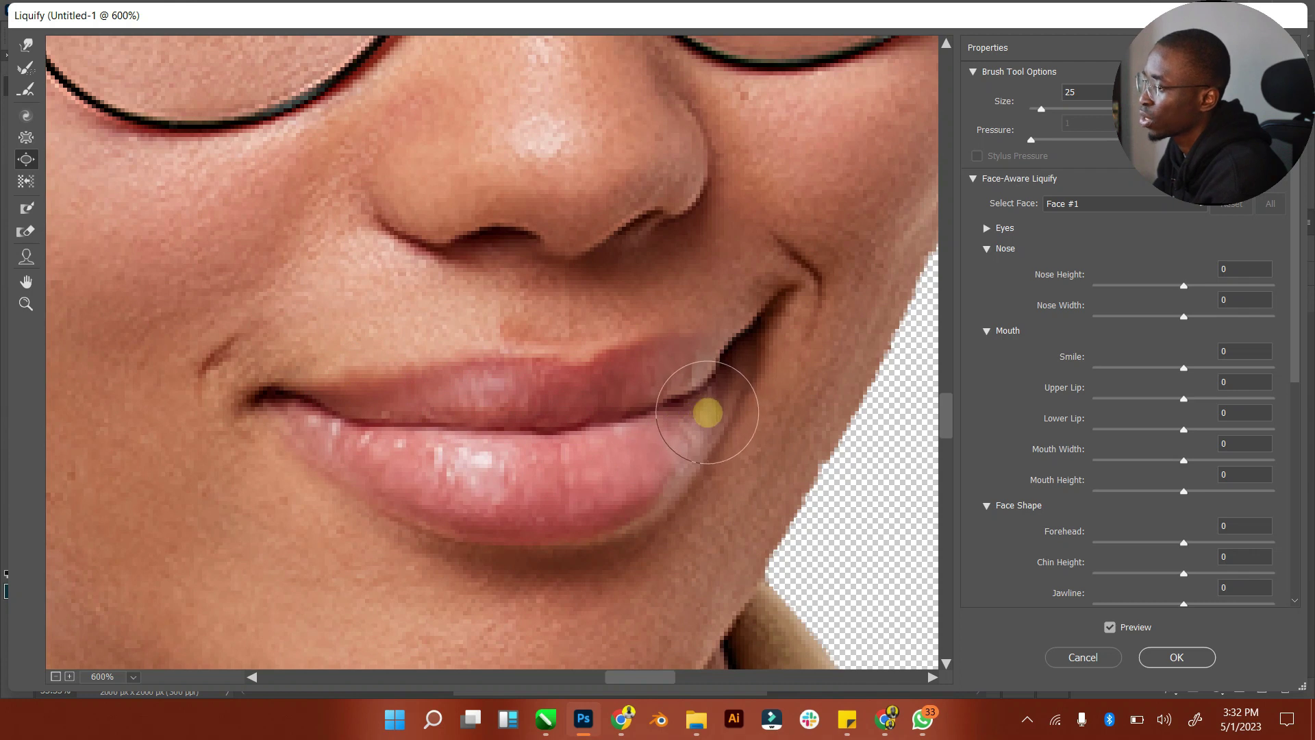
{"action": "key", "text": "bracketleft"}
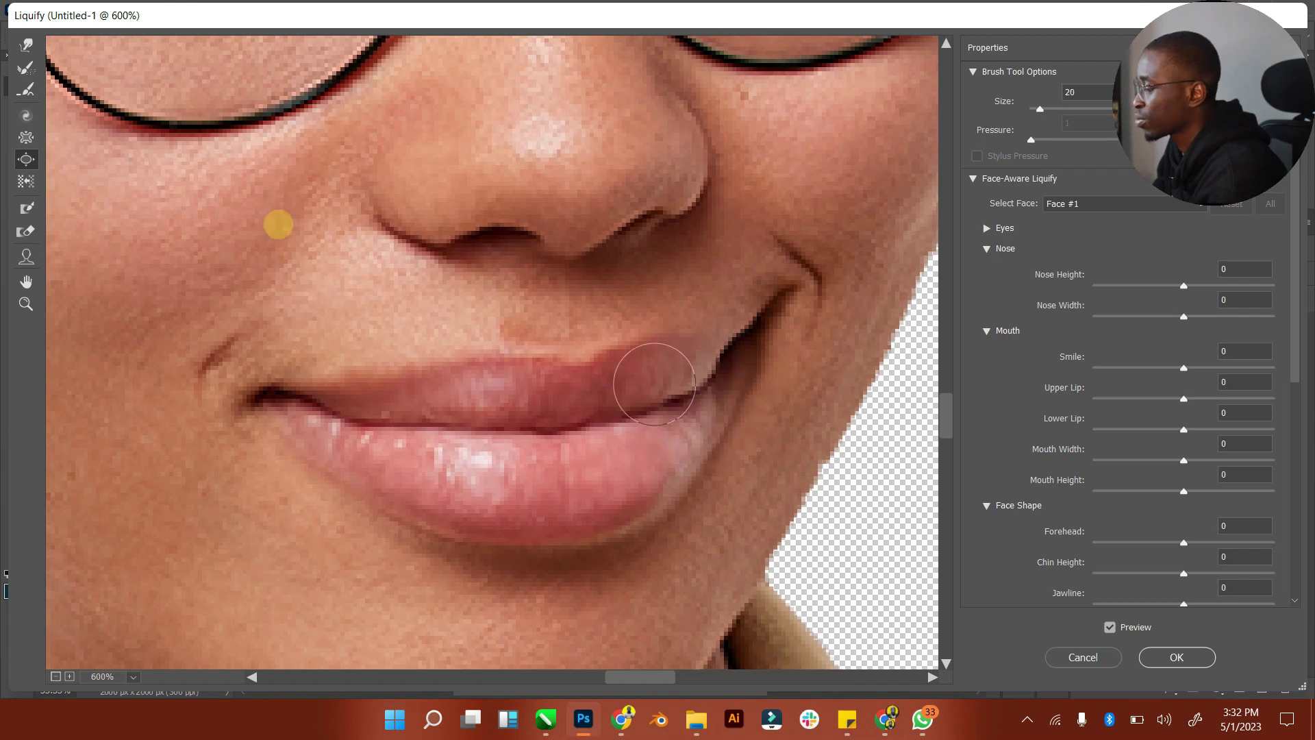
Shrink the right corner of the lips with the Pucker Tool at brush size 10
{"action": "left_click", "coordinate": [26, 138]}
{"action": "left_click", "coordinate": [498, 308]}
{"action": "key", "text": "bracketleft"}
{"action": "key", "text": "bracketleft"}
{"action": "key", "text": "bracketleft"}
{"action": "key", "text": "bracketleft"}
{"action": "key", "text": "bracketleft"}
{"action": "key", "text": "bracketleft"}
{"action": "key", "text": "bracketleft"}
{"action": "key", "text": "bracketleft"}
{"action": "key", "text": "bracketleft"}
{"action": "key", "text": "bracketleft"}
{"action": "key", "text": "bracketleft"}
{"action": "key", "text": "bracketleft"}
{"action": "key", "text": "bracketleft"}
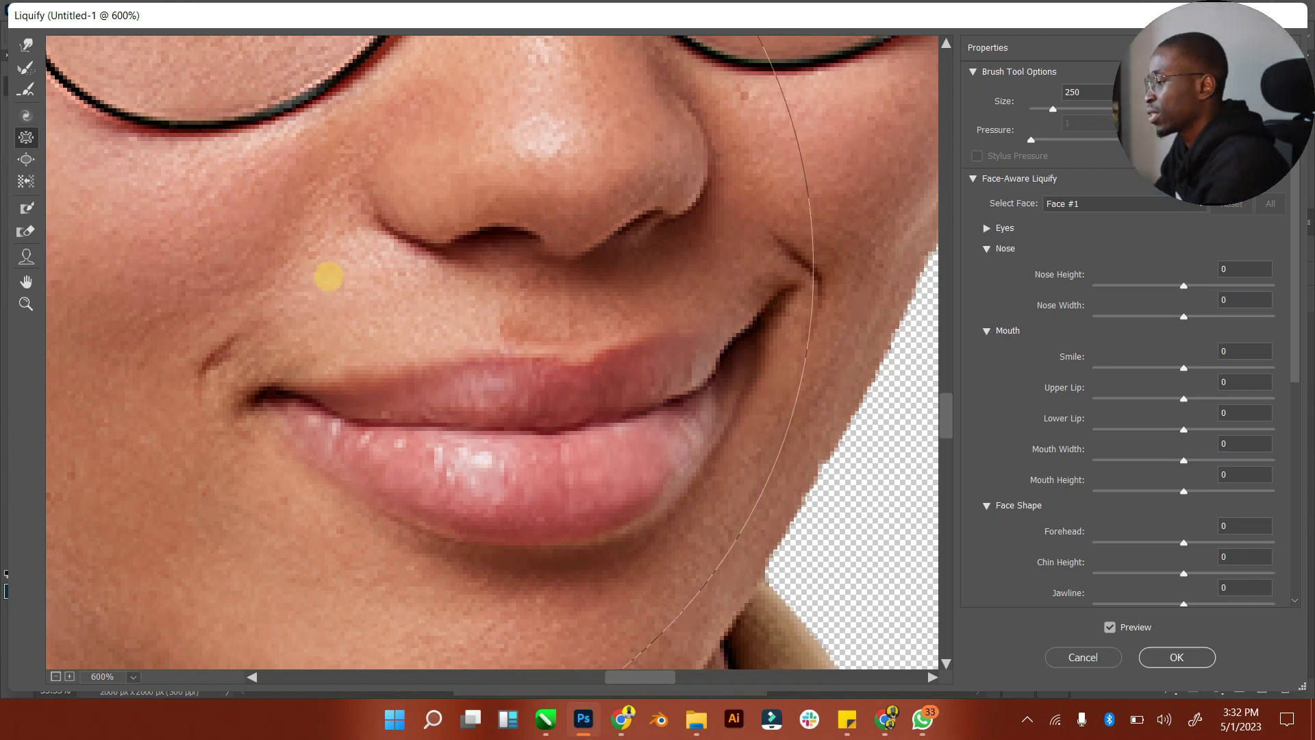
{"action": "key", "text": "bracketleft"}
{"action": "key", "text": "bracketleft"}
{"action": "key", "text": "bracketleft"}
{"action": "key", "text": "bracketleft"}
{"action": "key", "text": "bracketleft"}
{"action": "key", "text": "bracketleft"}
{"action": "key", "text": "bracketleft"}
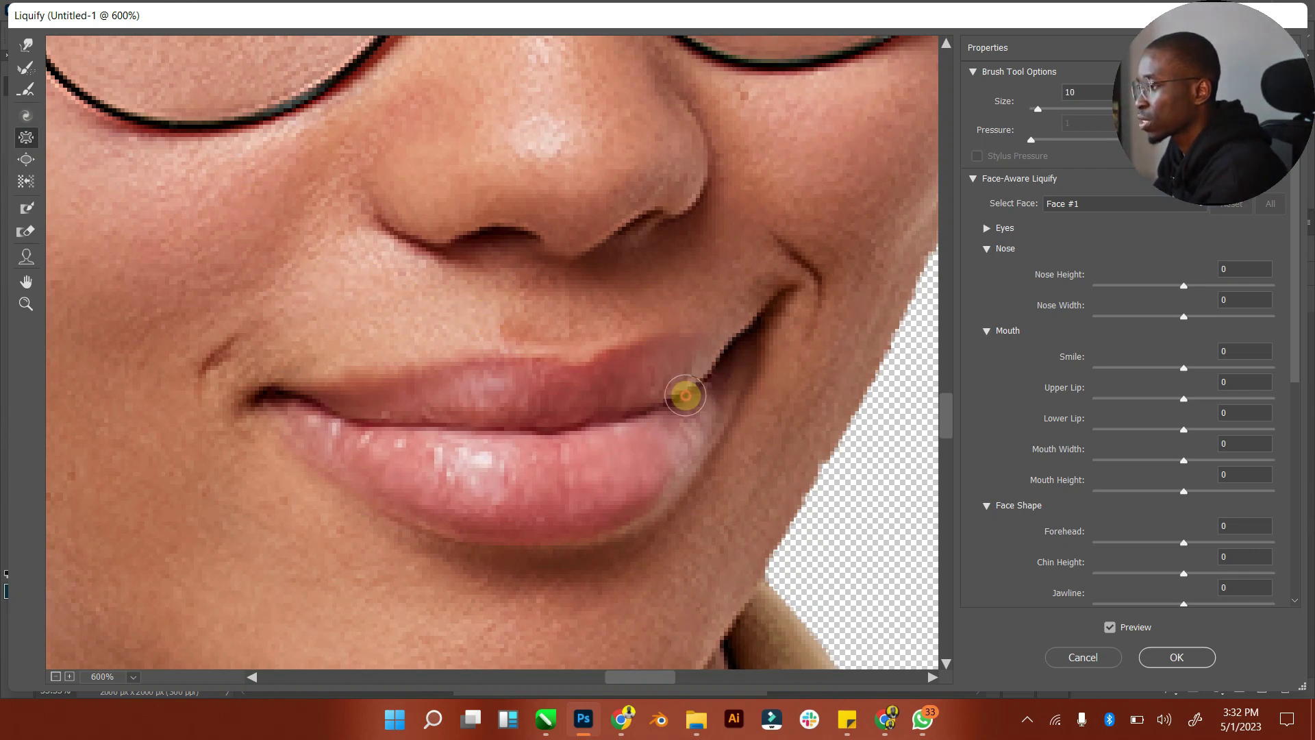
{"action": "left_click_drag", "start_coordinate": [686, 395], "coordinate": [715, 386]}
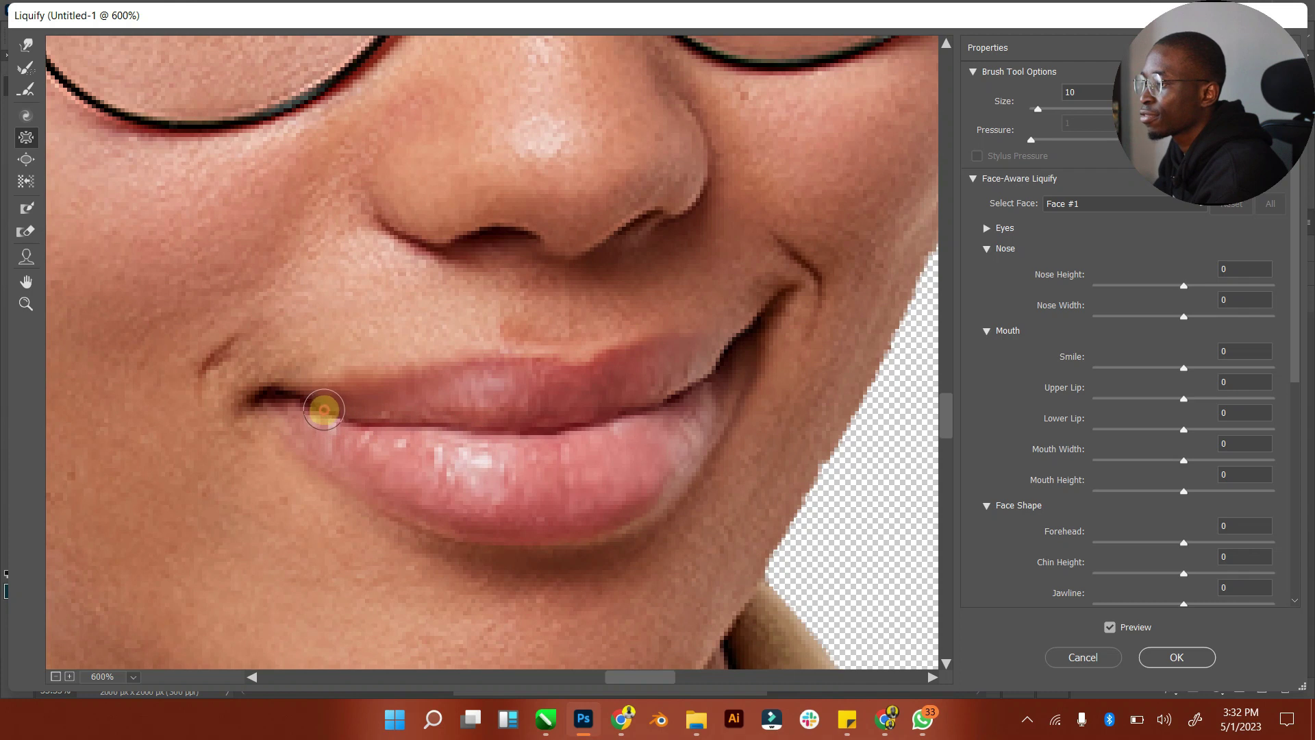
Shrink the left corner of the mouth, the lip seam and the lower lip with the Pucker Tool, using brush sizes from 10 to 25
{"action": "mouse_move", "coordinate": [317, 407]}
{"action": "left_mouse_down"}
{"action": "mouse_move", "coordinate": [358, 419]}
{"action": "mouse_move", "coordinate": [332, 418]}
{"action": "left_mouse_up"}
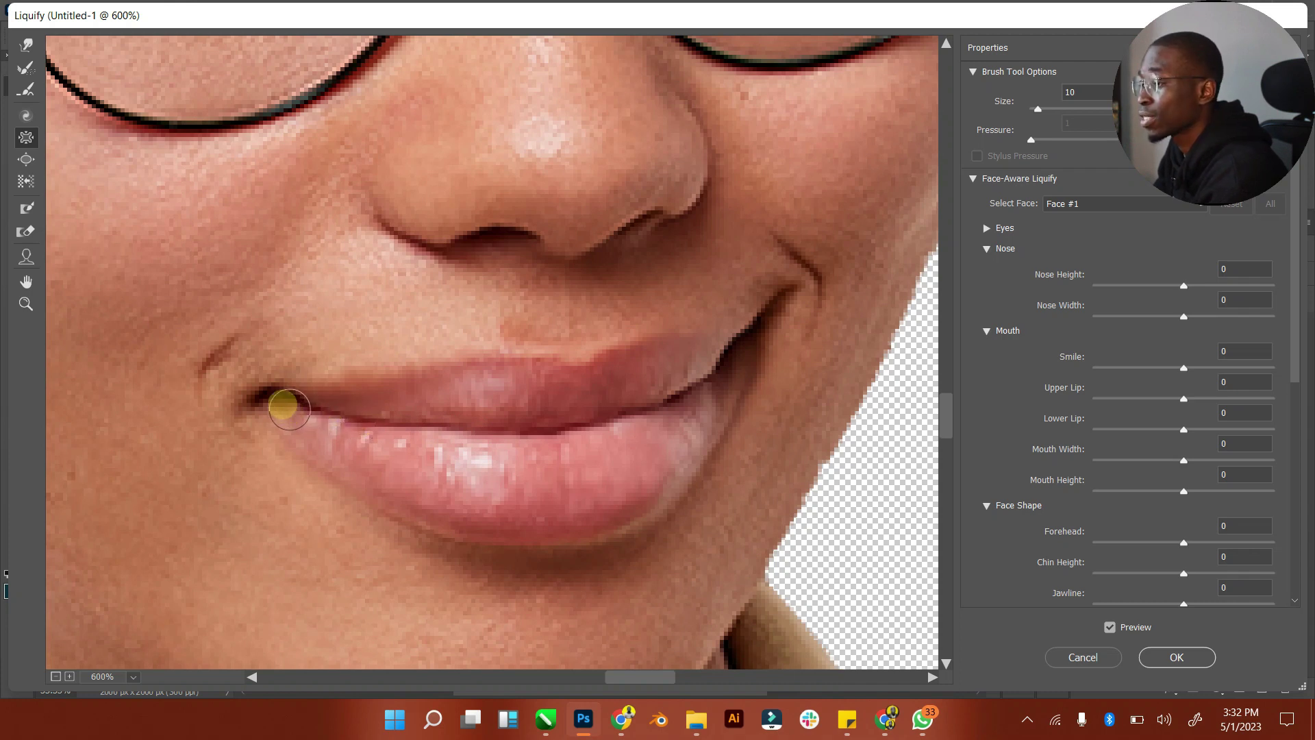
{"action": "left_click_drag", "start_coordinate": [280, 401], "coordinate": [347, 427]}
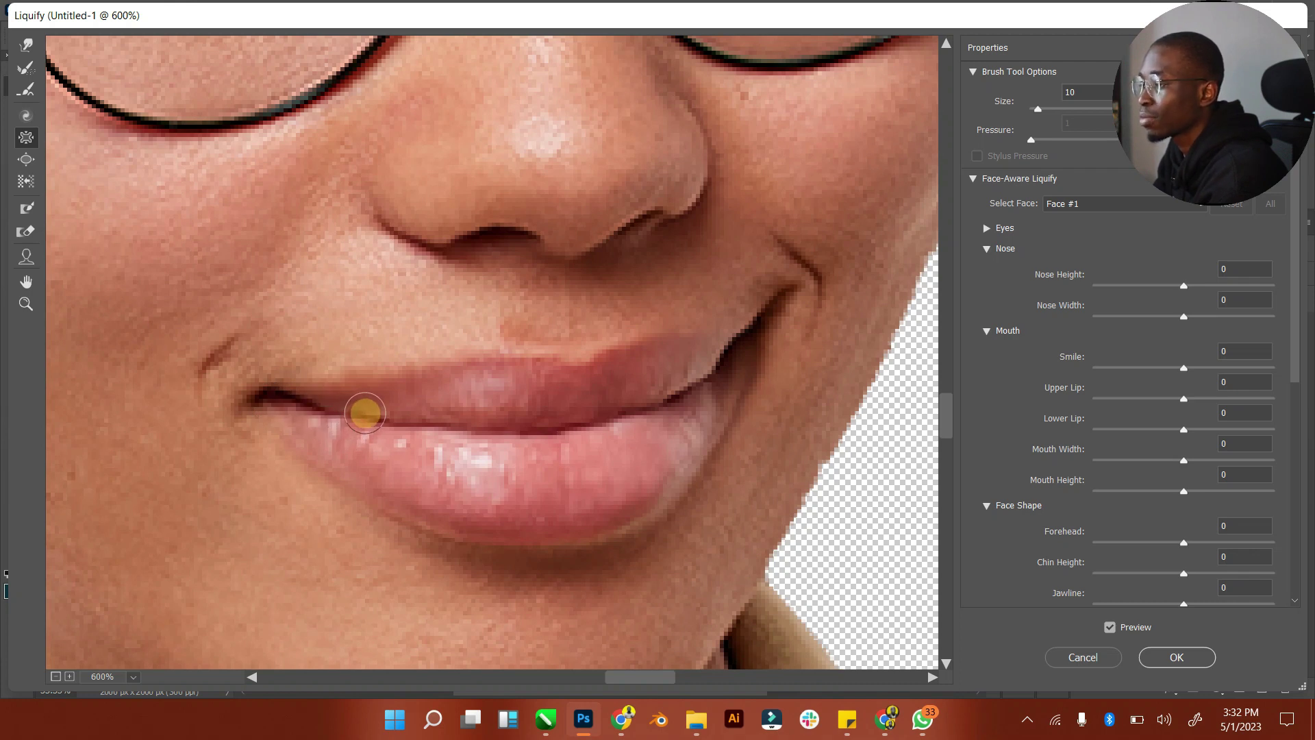
{"action": "mouse_move", "coordinate": [365, 413]}
{"action": "left_mouse_down"}
{"action": "mouse_move", "coordinate": [393, 419]}
{"action": "mouse_move", "coordinate": [336, 409]}
{"action": "mouse_move", "coordinate": [566, 449]}
{"action": "left_mouse_up"}
{"action": "key", "text": "bracketright"}
{"action": "key", "text": "bracketright"}
{"action": "key", "text": "bracketright"}
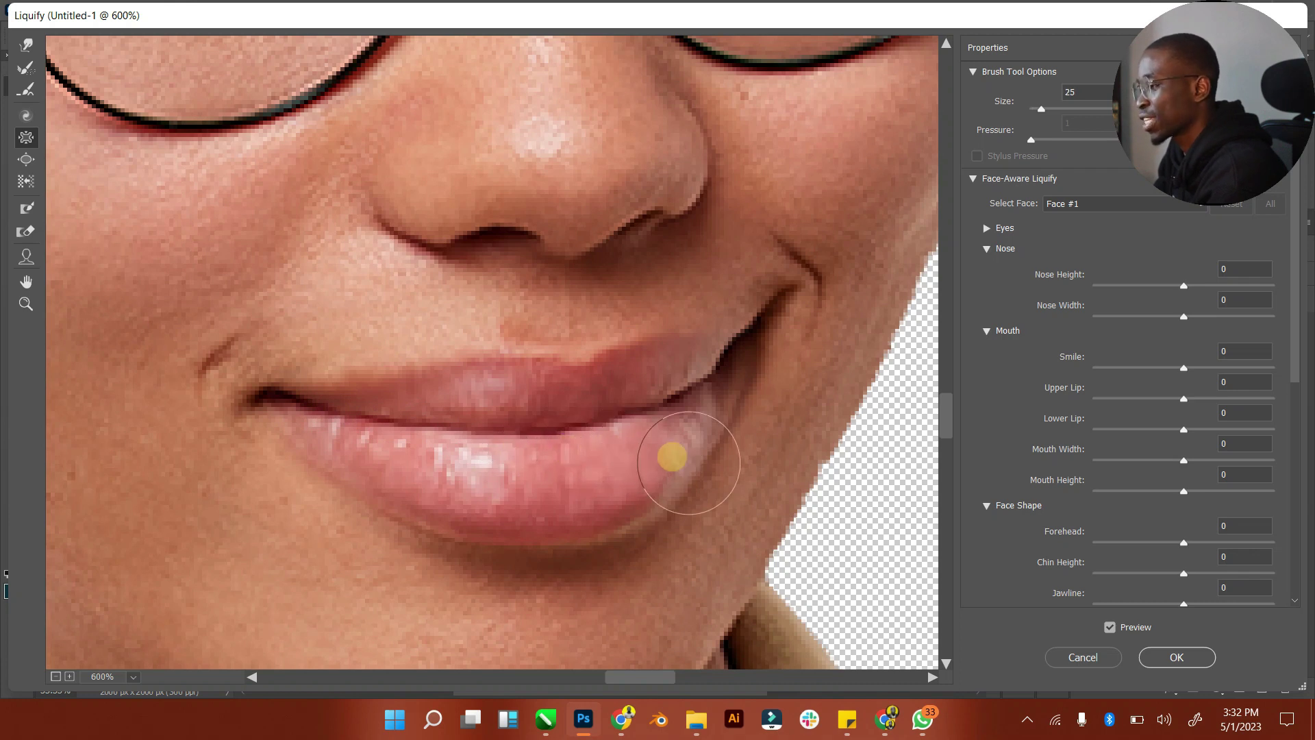
{"action": "mouse_move", "coordinate": [659, 452]}
{"action": "left_mouse_down"}
{"action": "mouse_move", "coordinate": [666, 470]}
{"action": "mouse_move", "coordinate": [576, 411]}
{"action": "mouse_move", "coordinate": [543, 426]}
{"action": "mouse_move", "coordinate": [405, 424]}
{"action": "mouse_move", "coordinate": [517, 433]}
{"action": "mouse_move", "coordinate": [644, 418]}
{"action": "mouse_move", "coordinate": [705, 384]}
{"action": "mouse_move", "coordinate": [599, 493]}
{"action": "mouse_move", "coordinate": [518, 471]}
{"action": "left_mouse_up"}
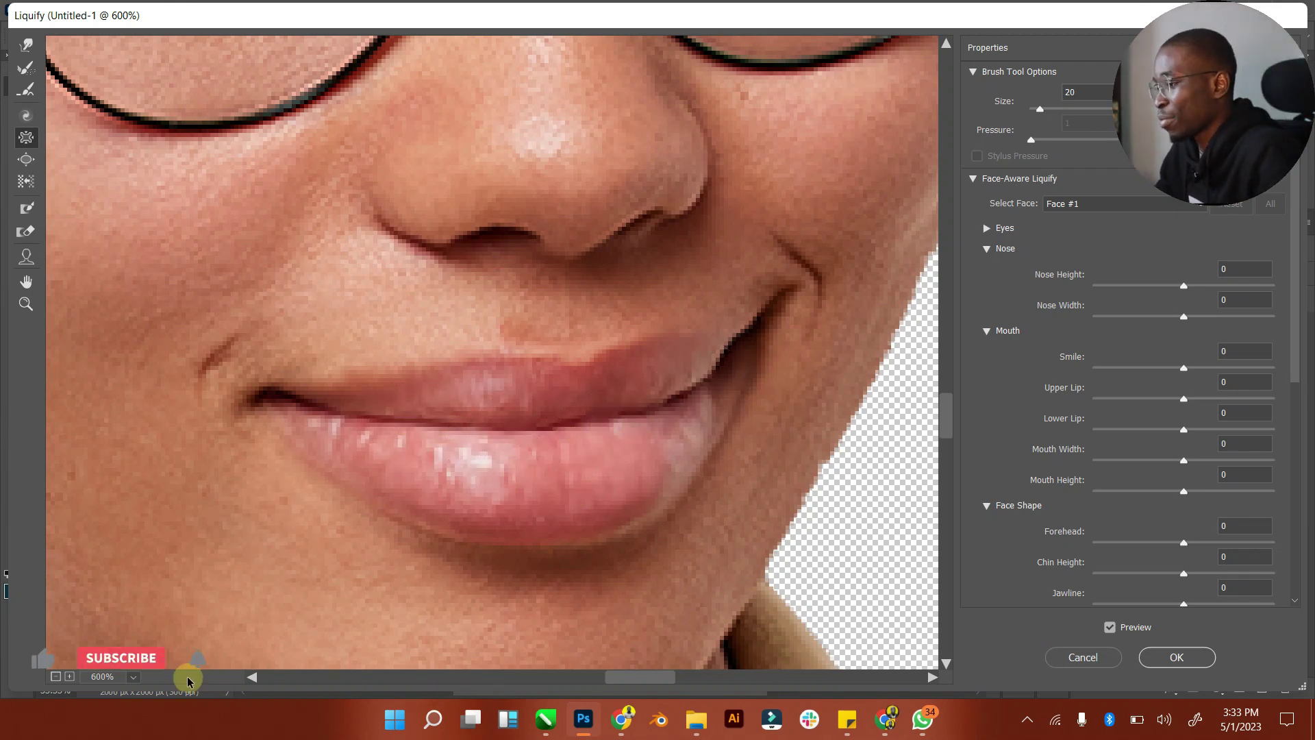
Zoom out to 50% and examine the whole reshaped figure
{"action": "left_click", "coordinate": [58, 677]}
{"action": "left_click", "coordinate": [58, 677]}
{"action": "left_click", "coordinate": [58, 677]}
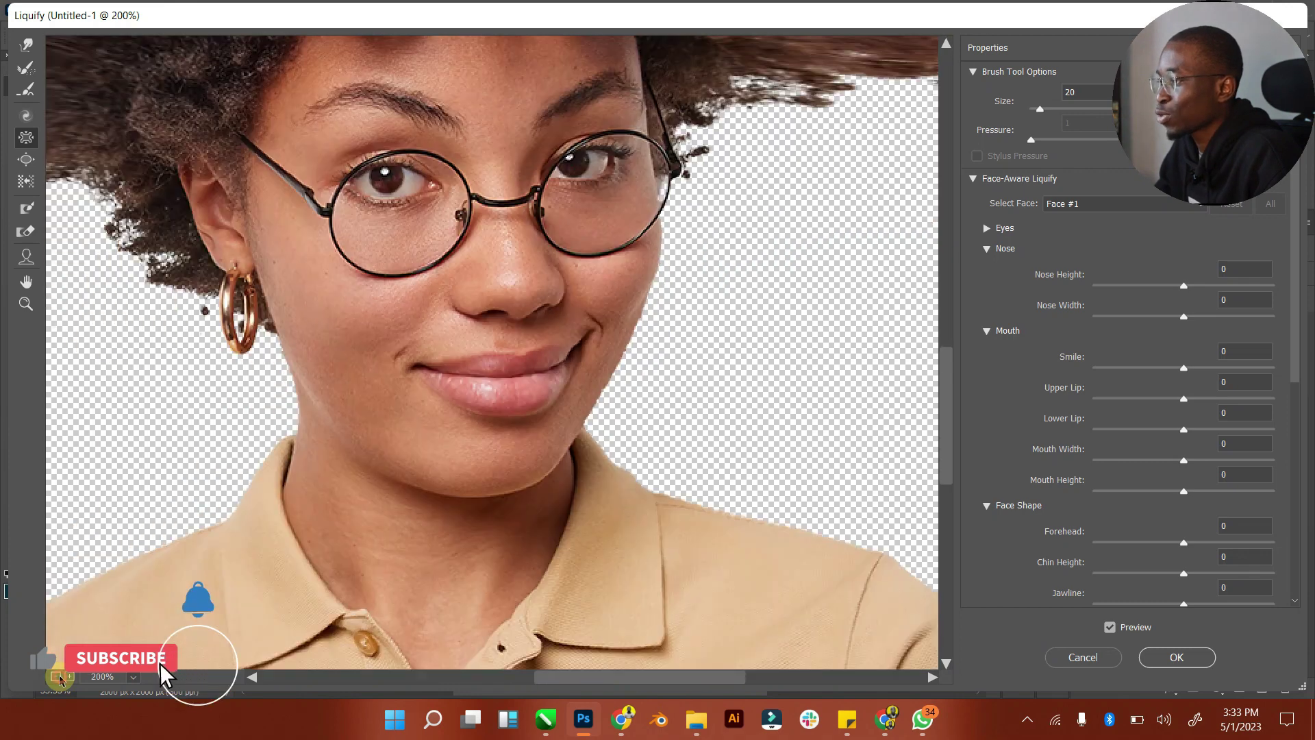
{"action": "left_click", "coordinate": [59, 677]}
{"action": "left_click", "coordinate": [58, 677]}
{"action": "left_click", "coordinate": [58, 677]}
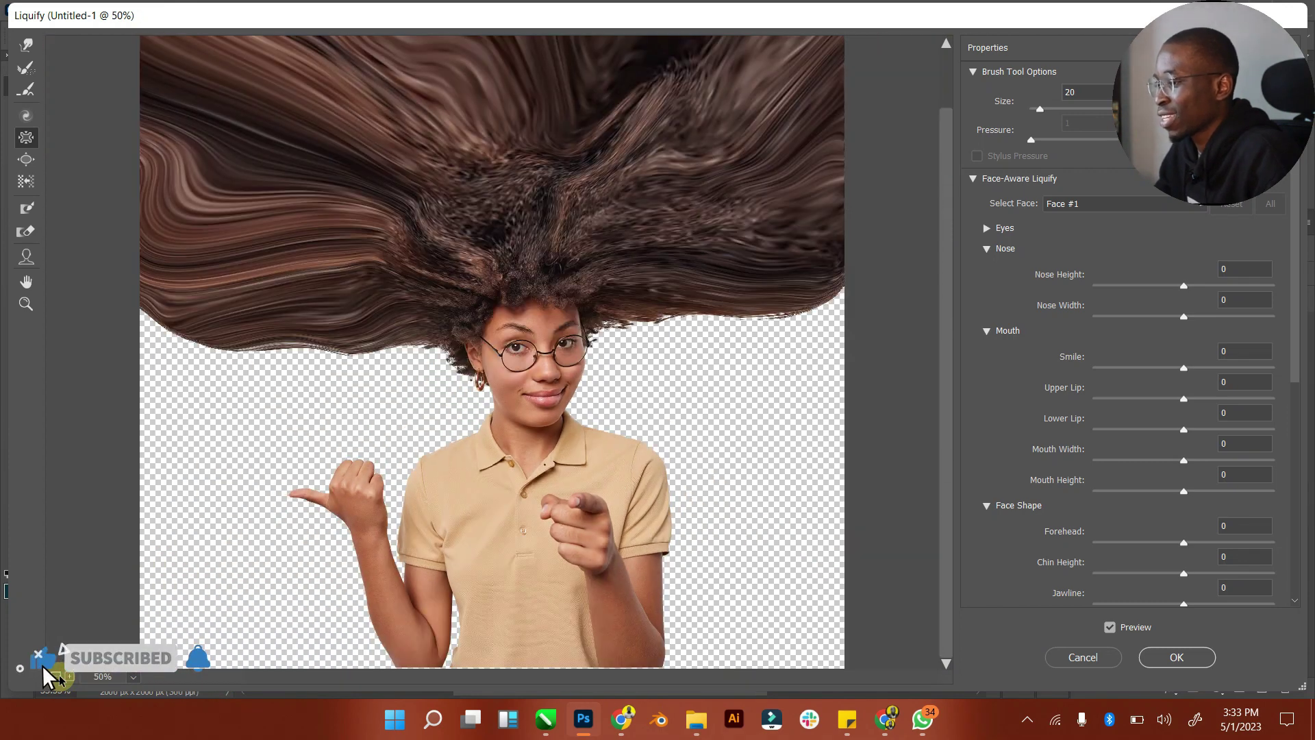
{"action": "left_click", "coordinate": [56, 676]}
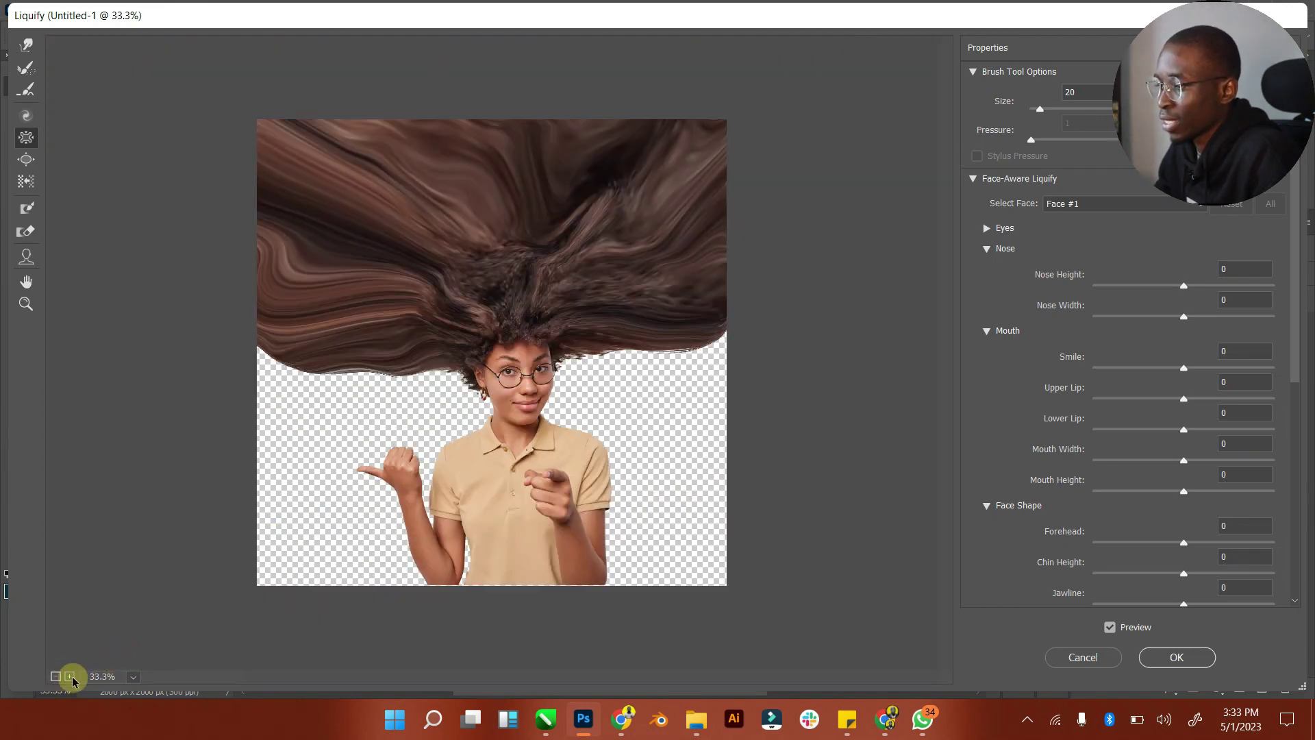
{"action": "left_click", "coordinate": [71, 677]}
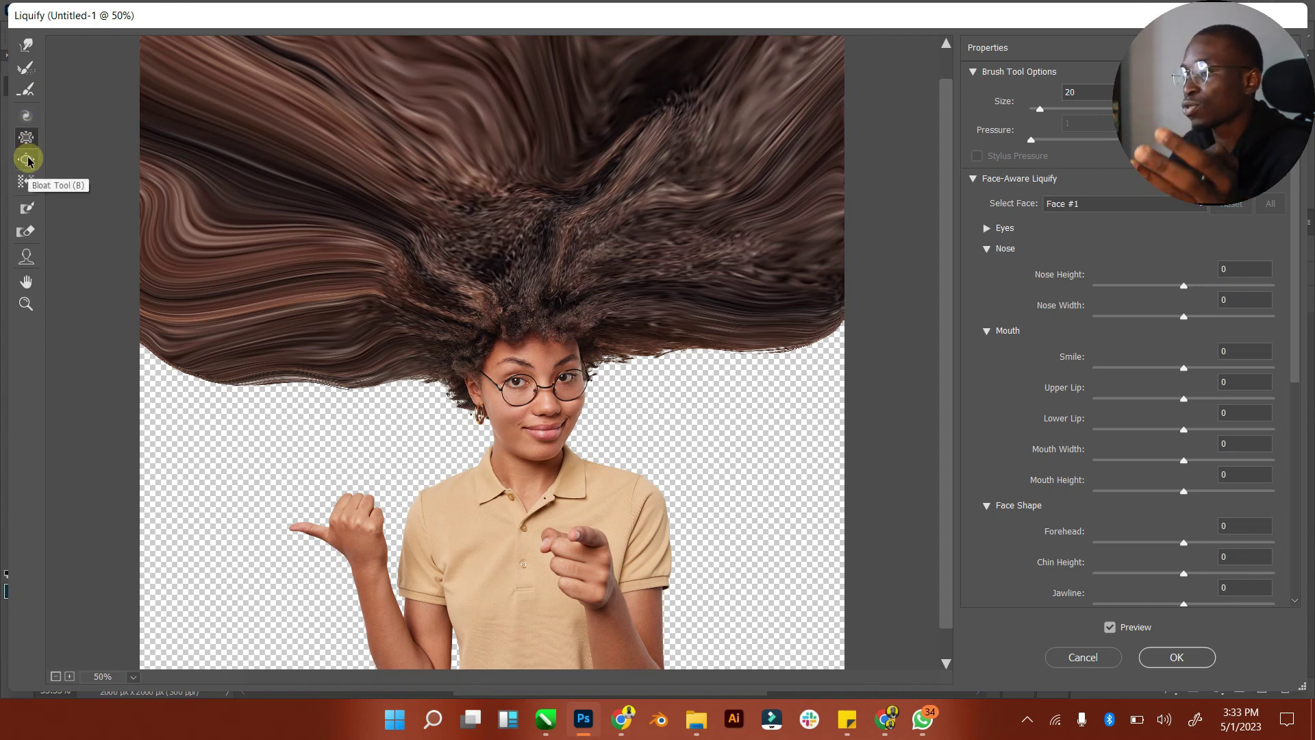
Try the Reconstruct Tool with a size 200 brush on the stretched hair above the head and undo the strokes
{"action": "left_click", "coordinate": [20, 77]}
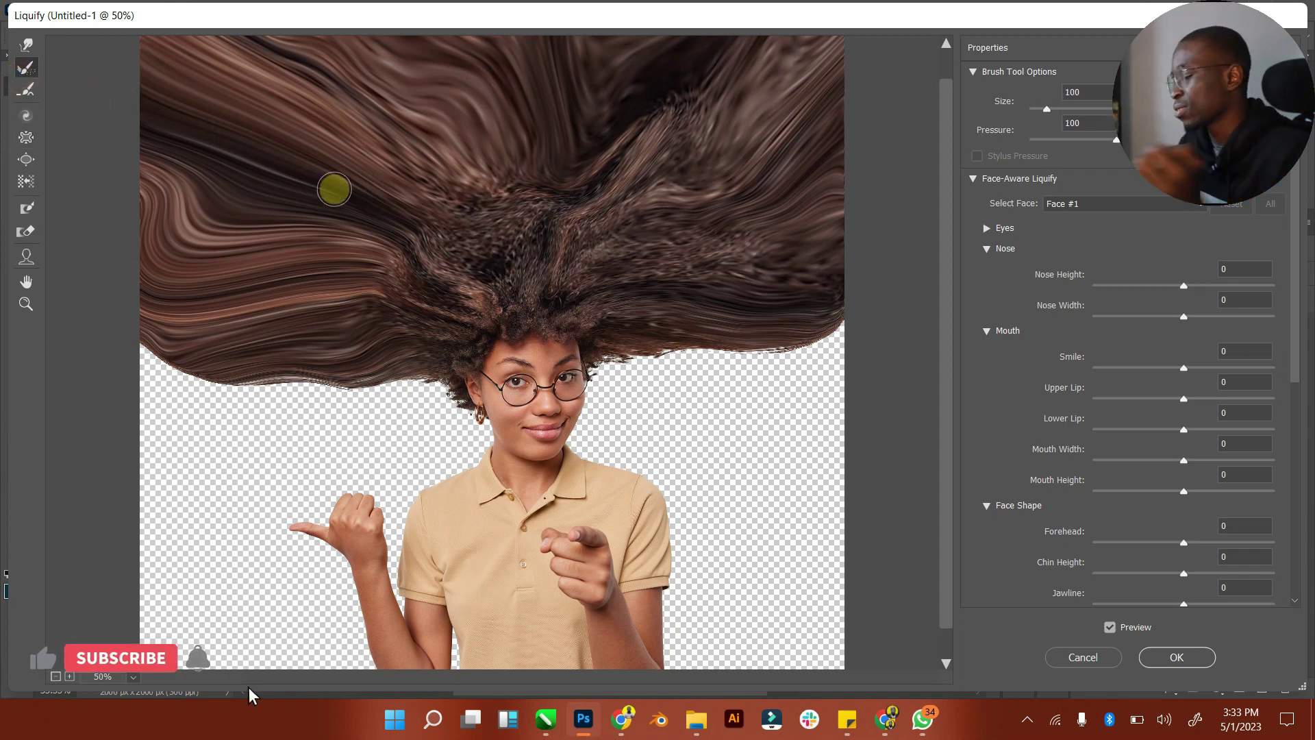
{"action": "key", "text": "bracketright"}
{"action": "key", "text": "bracketright"}
{"action": "key", "text": "bracketright"}
{"action": "left_click_drag", "start_coordinate": [428, 206], "coordinate": [389, 176]}
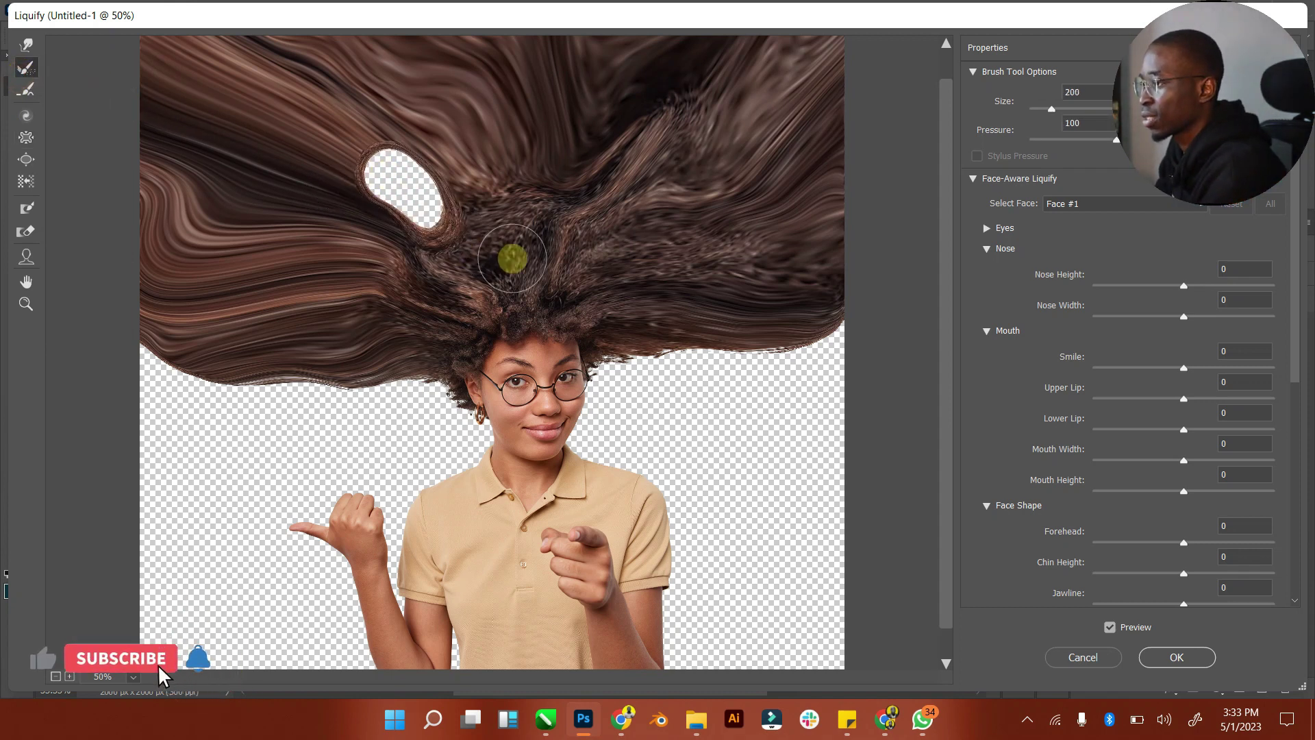
{"action": "mouse_move", "coordinate": [508, 213]}
{"action": "left_mouse_down"}
{"action": "mouse_move", "coordinate": [445, 180]}
{"action": "mouse_move", "coordinate": [518, 167]}
{"action": "left_mouse_up"}
{"action": "mouse_move", "coordinate": [562, 219]}
{"action": "left_mouse_down"}
{"action": "mouse_move", "coordinate": [687, 138]}
{"action": "mouse_move", "coordinate": [678, 182]}
{"action": "left_mouse_up"}
{"action": "key", "text": "ctrl+z"}
{"action": "key", "text": "ctrl+z"}
{"action": "key", "text": "ctrl+z"}
{"action": "key", "text": "ctrl+z"}
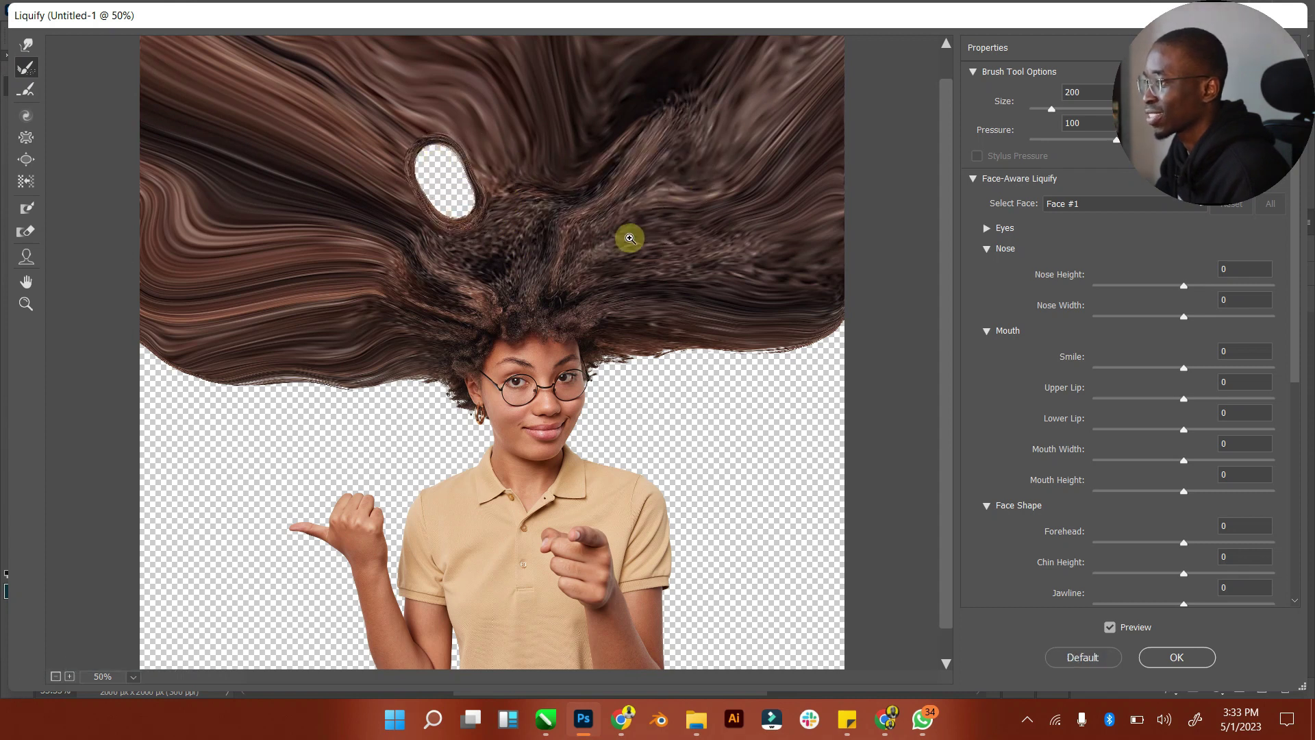
Smooth the stretched hair at its left side and lower right edge with the Smooth Tool, enlarging the brush to size 175
{"action": "left_click", "coordinate": [38, 93]}
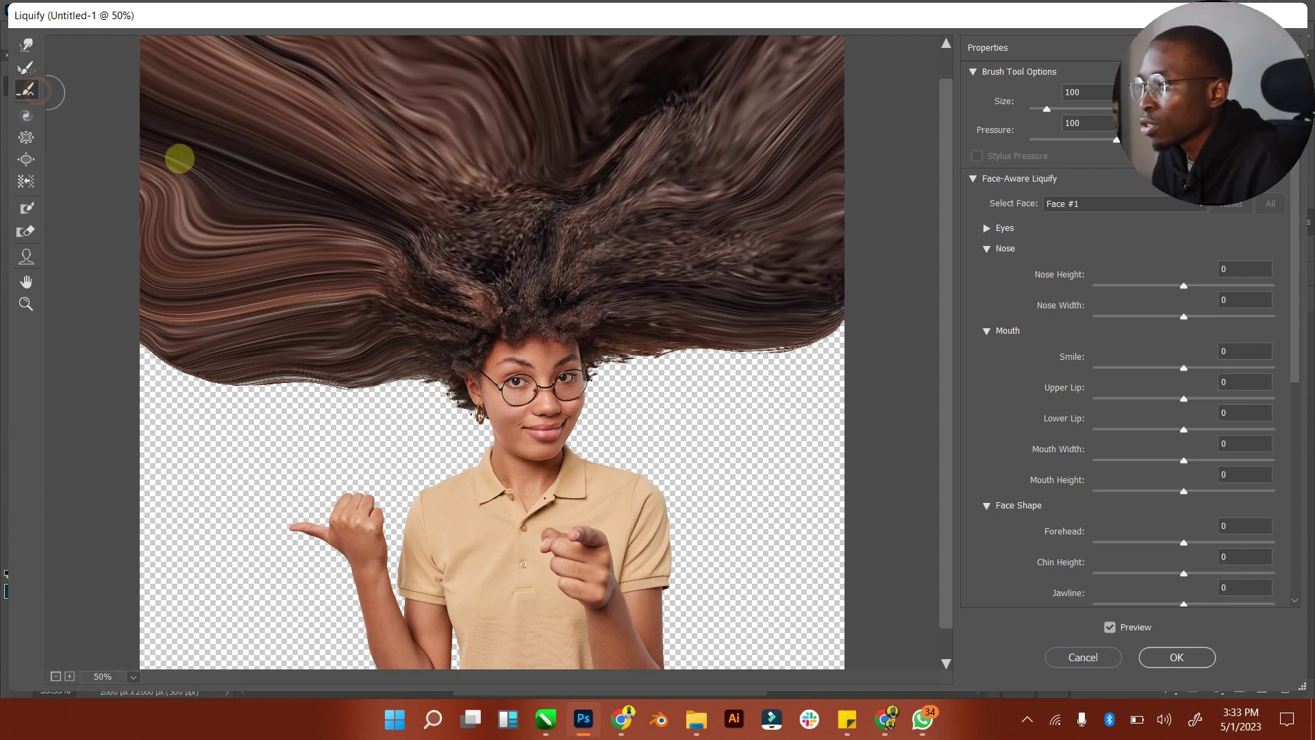
{"action": "mouse_move", "coordinate": [279, 227]}
{"action": "left_mouse_down"}
{"action": "mouse_move", "coordinate": [306, 249]}
{"action": "mouse_move", "coordinate": [279, 232]}
{"action": "mouse_move", "coordinate": [377, 234]}
{"action": "mouse_move", "coordinate": [393, 263]}
{"action": "mouse_move", "coordinate": [229, 242]}
{"action": "mouse_move", "coordinate": [307, 228]}
{"action": "mouse_move", "coordinate": [189, 208]}
{"action": "mouse_move", "coordinate": [216, 219]}
{"action": "mouse_move", "coordinate": [229, 262]}
{"action": "left_mouse_up"}
{"action": "key", "text": "bracketright"}
{"action": "key", "text": "bracketright"}
{"action": "mouse_move", "coordinate": [147, 192]}
{"action": "left_mouse_down"}
{"action": "mouse_move", "coordinate": [185, 218]}
{"action": "mouse_move", "coordinate": [138, 161]}
{"action": "mouse_move", "coordinate": [149, 180]}
{"action": "mouse_move", "coordinate": [123, 169]}
{"action": "mouse_move", "coordinate": [153, 148]}
{"action": "mouse_move", "coordinate": [308, 179]}
{"action": "mouse_move", "coordinate": [233, 145]}
{"action": "mouse_move", "coordinate": [400, 192]}
{"action": "mouse_move", "coordinate": [286, 117]}
{"action": "mouse_move", "coordinate": [440, 192]}
{"action": "mouse_move", "coordinate": [394, 111]}
{"action": "mouse_move", "coordinate": [435, 187]}
{"action": "mouse_move", "coordinate": [420, 142]}
{"action": "mouse_move", "coordinate": [489, 215]}
{"action": "mouse_move", "coordinate": [511, 163]}
{"action": "mouse_move", "coordinate": [500, 245]}
{"action": "mouse_move", "coordinate": [537, 232]}
{"action": "mouse_move", "coordinate": [614, 154]}
{"action": "mouse_move", "coordinate": [553, 266]}
{"action": "mouse_move", "coordinate": [643, 172]}
{"action": "mouse_move", "coordinate": [590, 282]}
{"action": "mouse_move", "coordinate": [708, 270]}
{"action": "mouse_move", "coordinate": [633, 308]}
{"action": "mouse_move", "coordinate": [723, 339]}
{"action": "mouse_move", "coordinate": [650, 341]}
{"action": "mouse_move", "coordinate": [751, 358]}
{"action": "mouse_move", "coordinate": [823, 346]}
{"action": "mouse_move", "coordinate": [617, 348]}
{"action": "mouse_move", "coordinate": [647, 347]}
{"action": "left_mouse_up"}
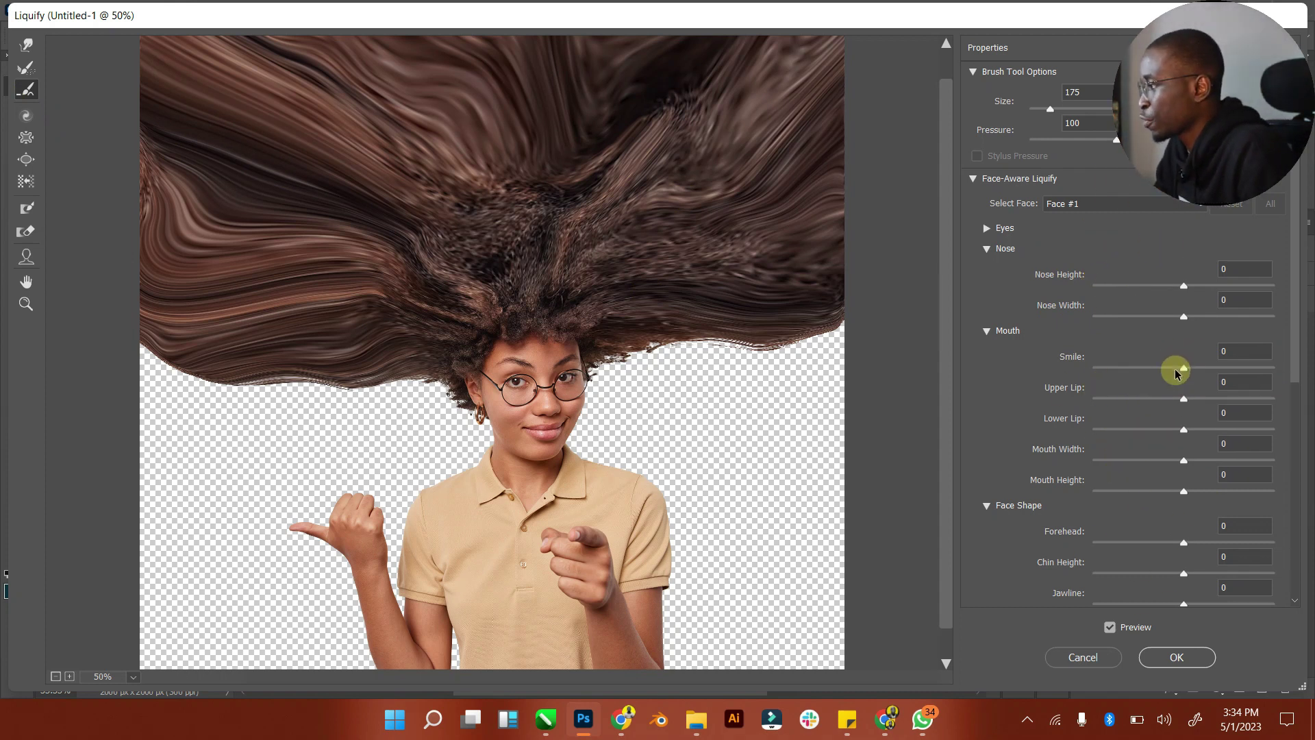
Reshape the mouth with Face-Aware Liquify: Smile -100, Upper Lip -8 and Lower Lip 81
{"action": "mouse_move", "coordinate": [1183, 371]}
{"action": "left_mouse_down"}
{"action": "mouse_move", "coordinate": [1281, 365]}
{"action": "mouse_move", "coordinate": [1185, 367]}
{"action": "left_mouse_up"}
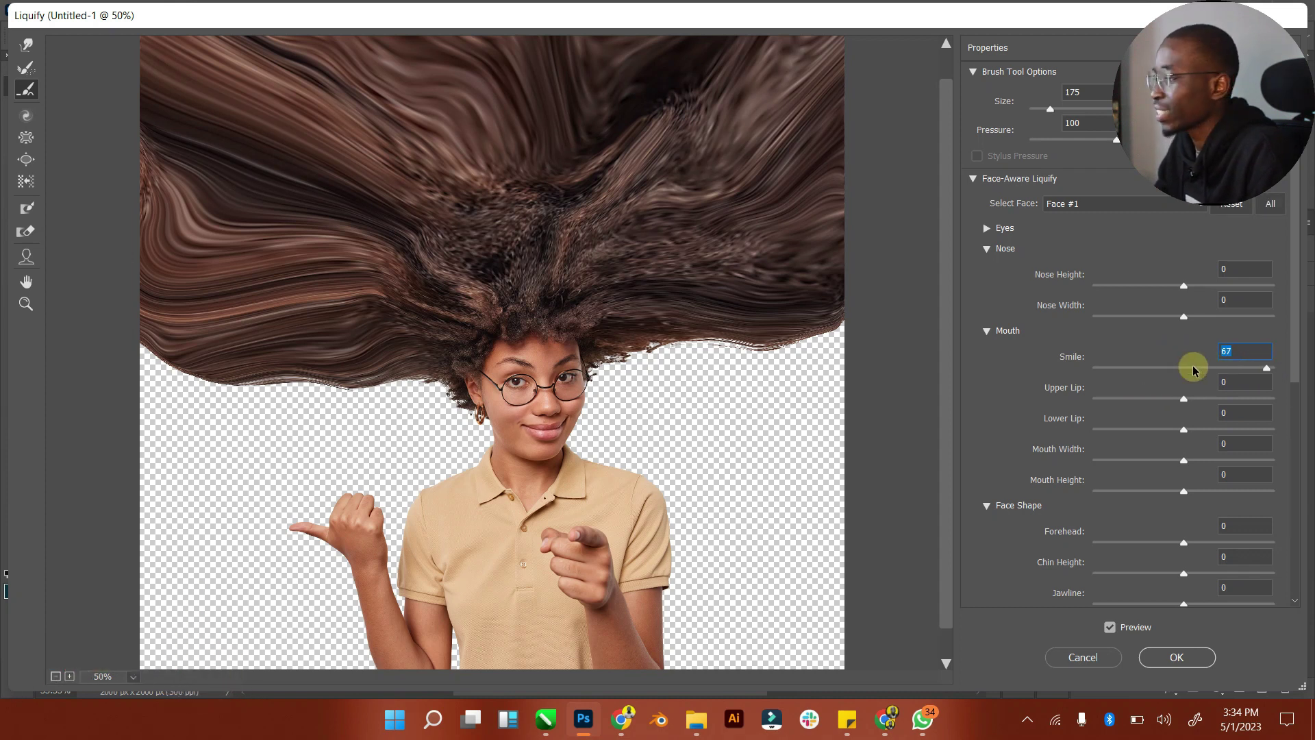
{"action": "left_click_drag", "start_coordinate": [1102, 370], "coordinate": [1084, 375]}
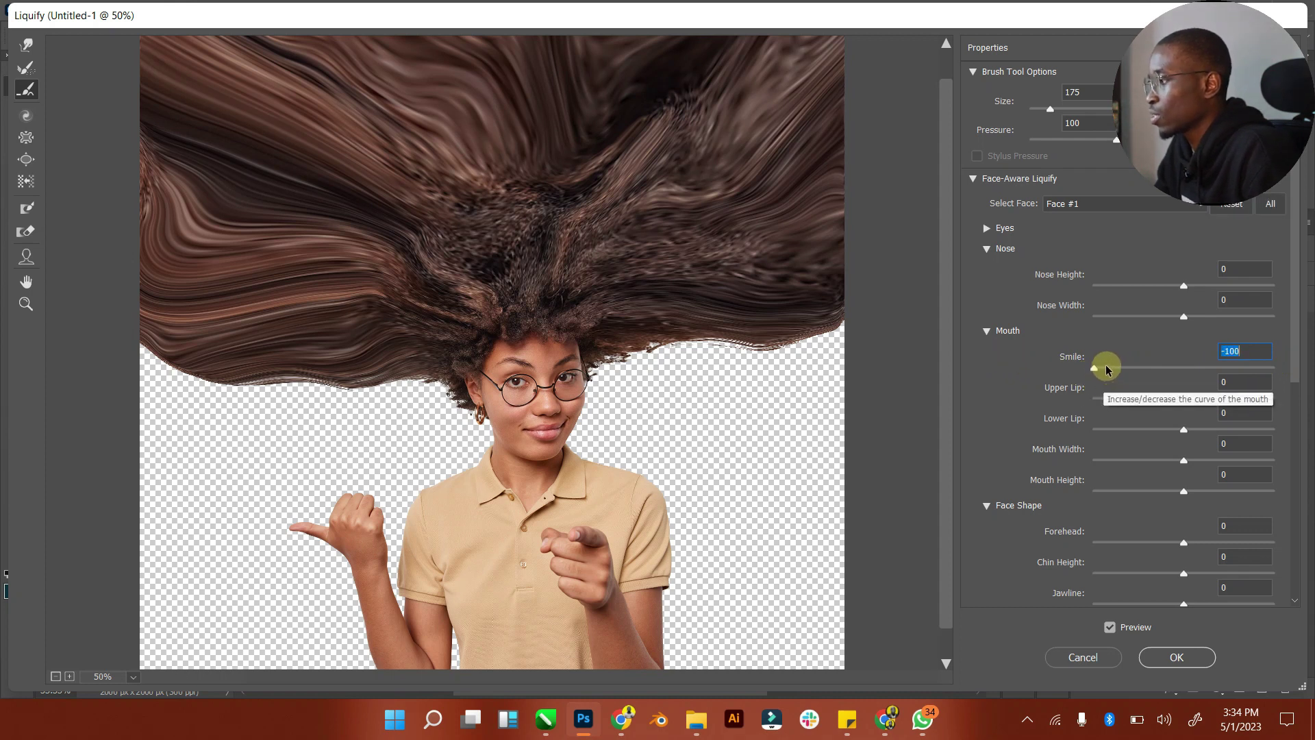
{"action": "left_click_drag", "start_coordinate": [1185, 400], "coordinate": [1116, 419]}
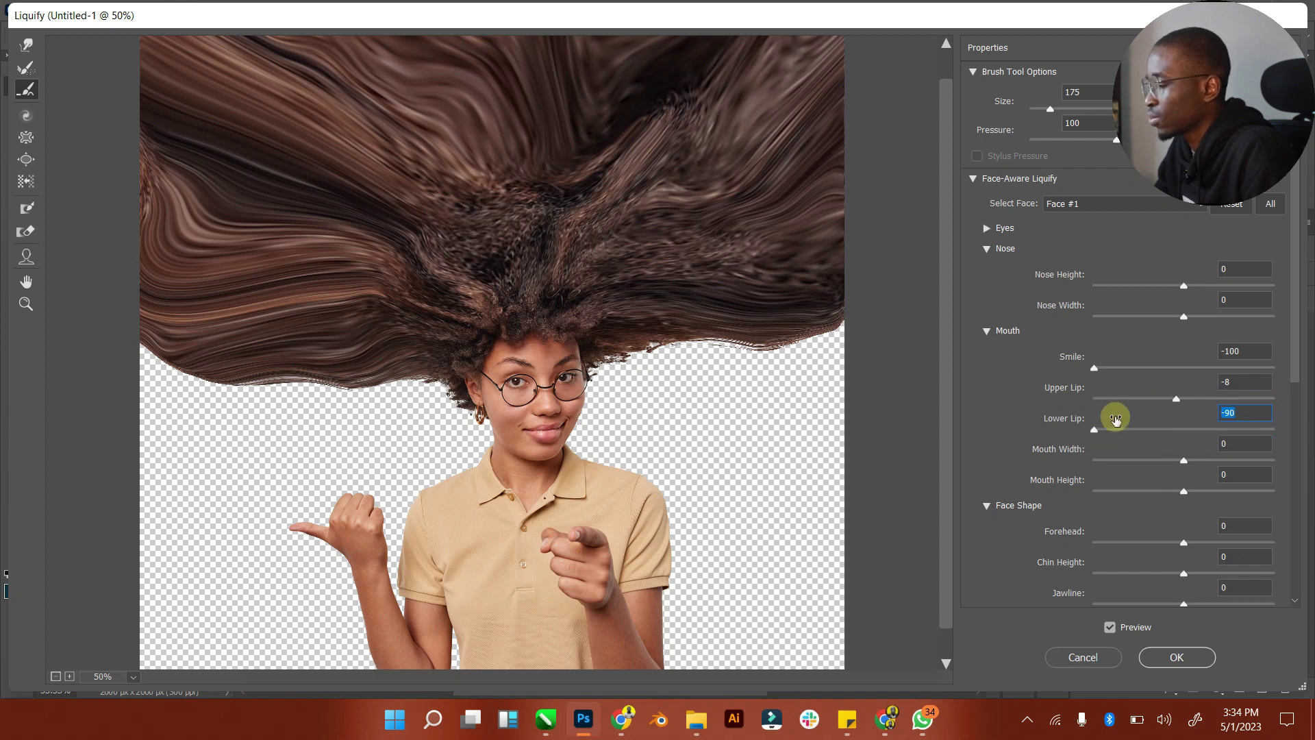
{"action": "left_click_drag", "start_coordinate": [1204, 432], "coordinate": [1259, 433]}
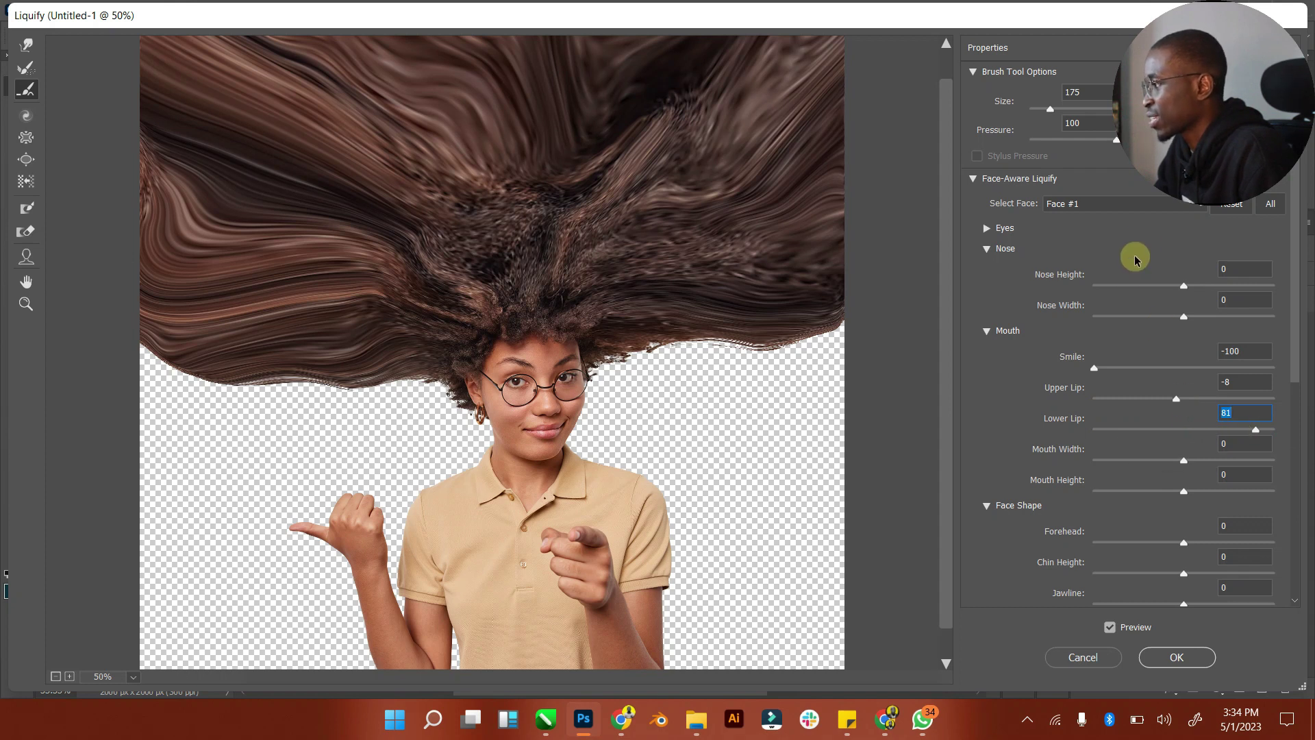
Set Nose Height to 100, Nose Width to -52 and Mouth Height to -13 for the face
{"action": "left_click_drag", "start_coordinate": [1182, 285], "coordinate": [1153, 288]}
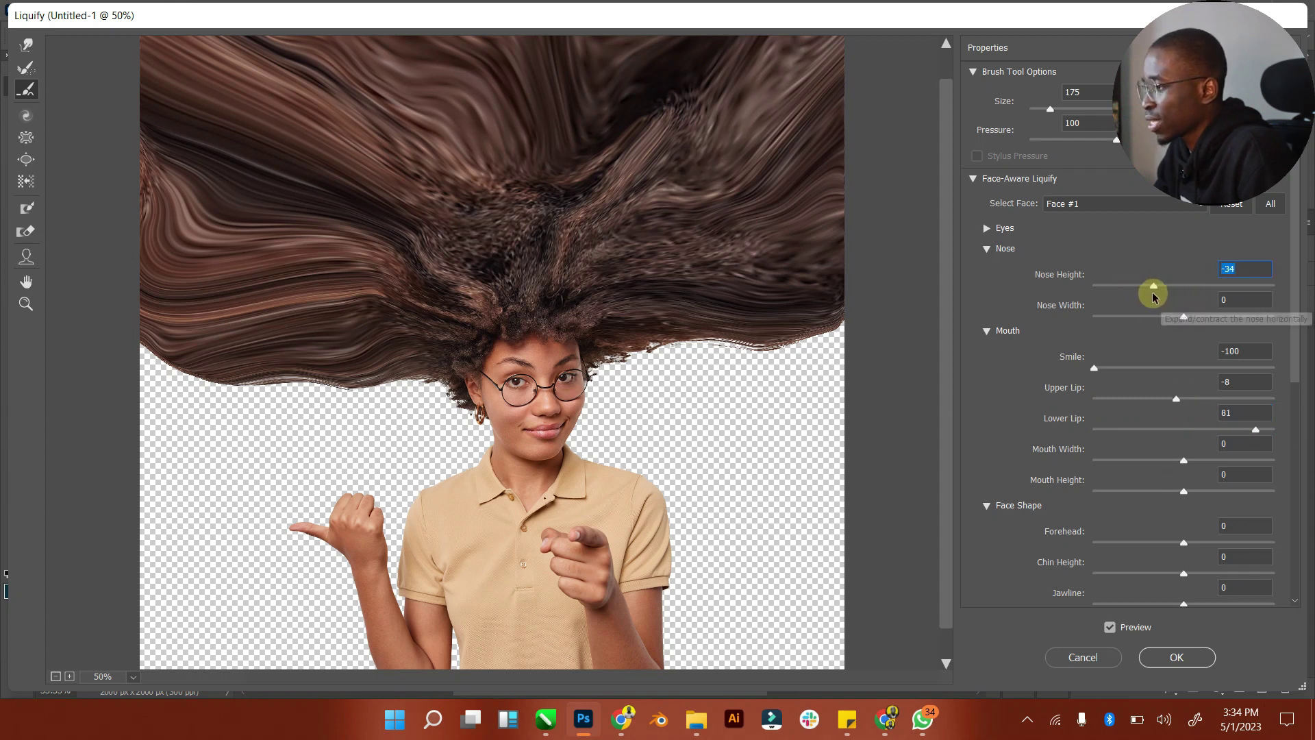
{"action": "left_click_drag", "start_coordinate": [1257, 288], "coordinate": [1304, 298]}
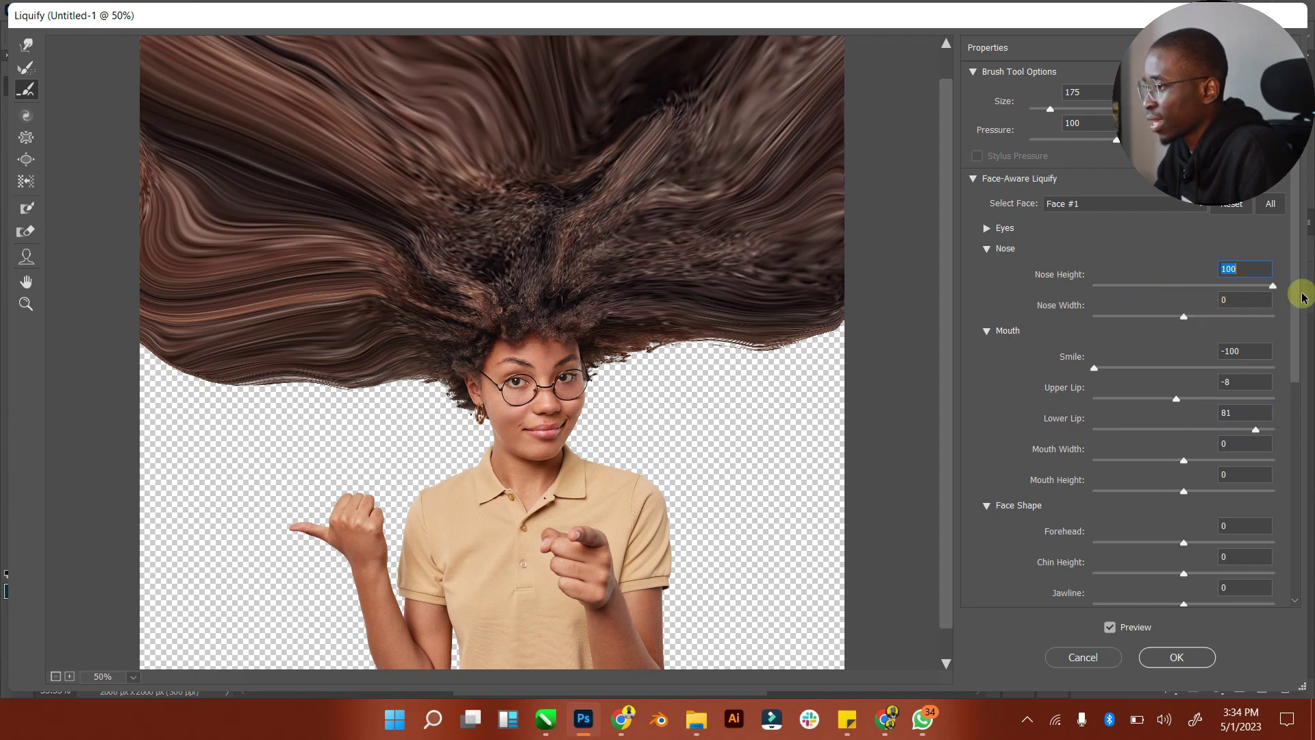
{"action": "left_click", "coordinate": [1180, 318]}
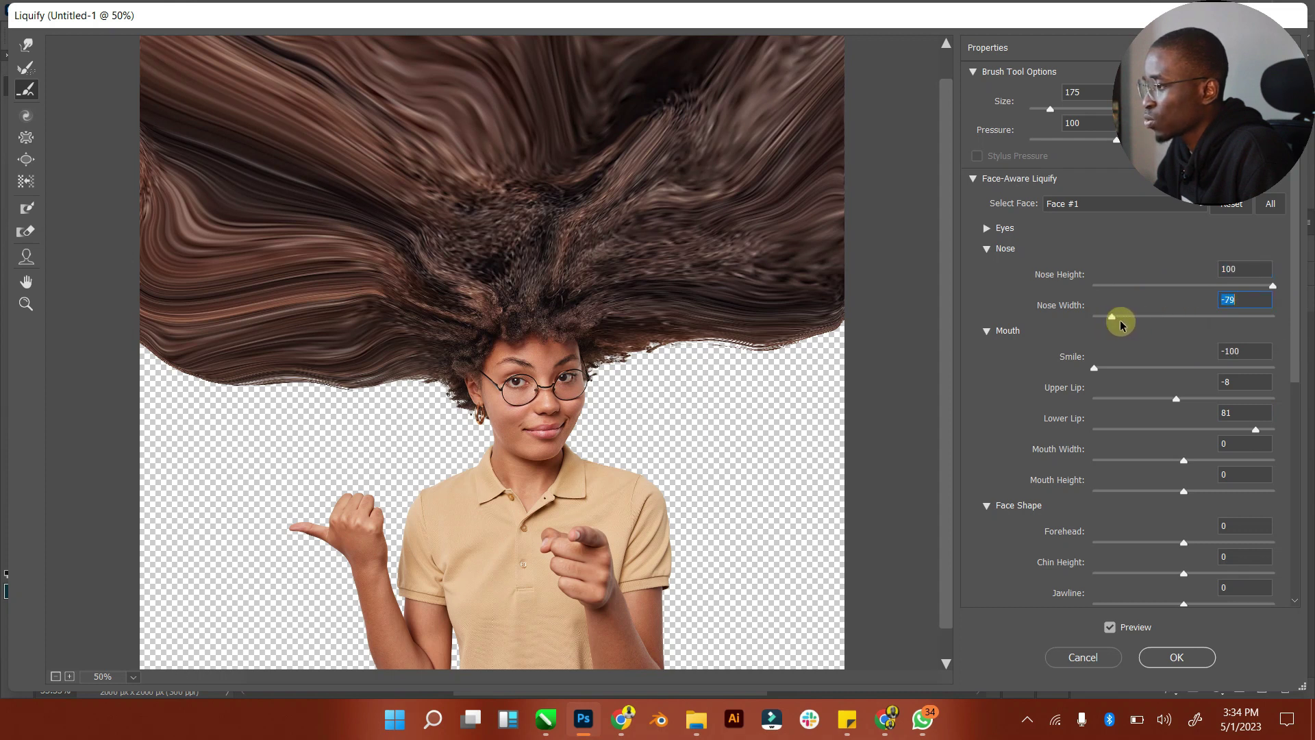
{"action": "left_click_drag", "start_coordinate": [1122, 322], "coordinate": [1136, 323]}
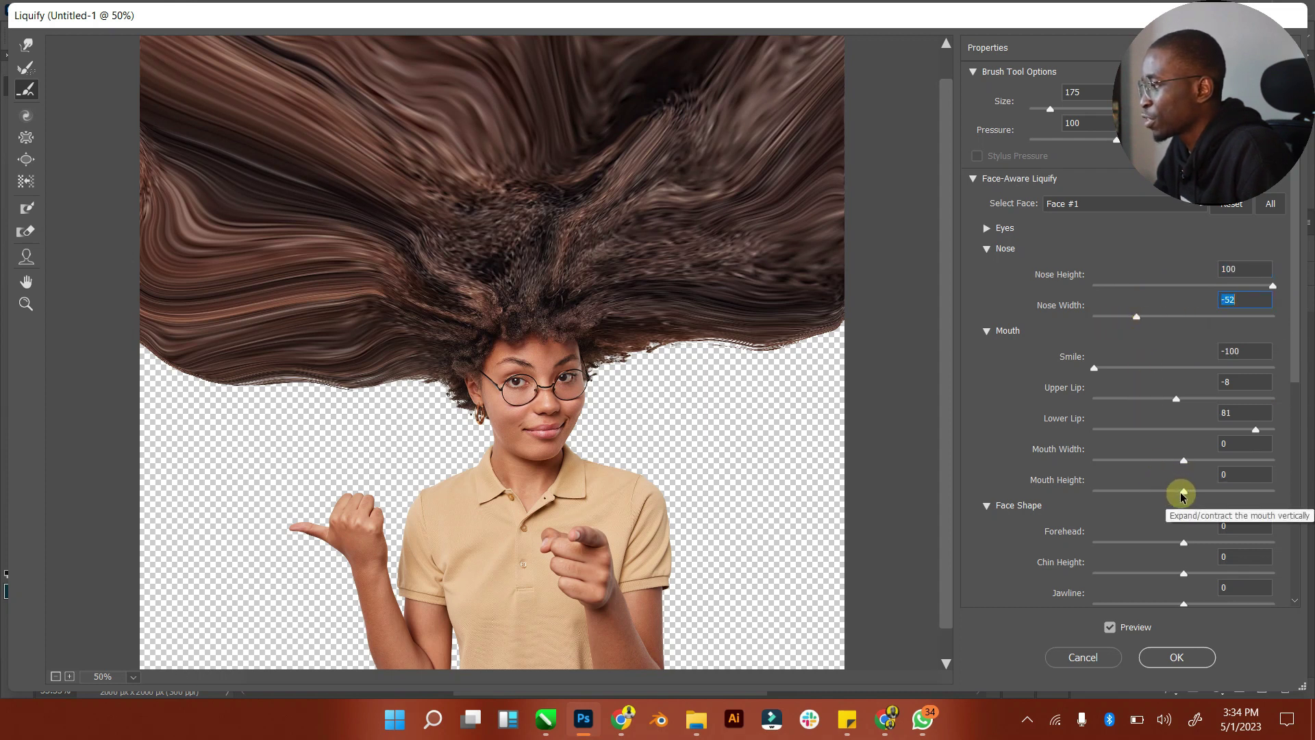
{"action": "left_click_drag", "start_coordinate": [1181, 496], "coordinate": [1157, 494]}
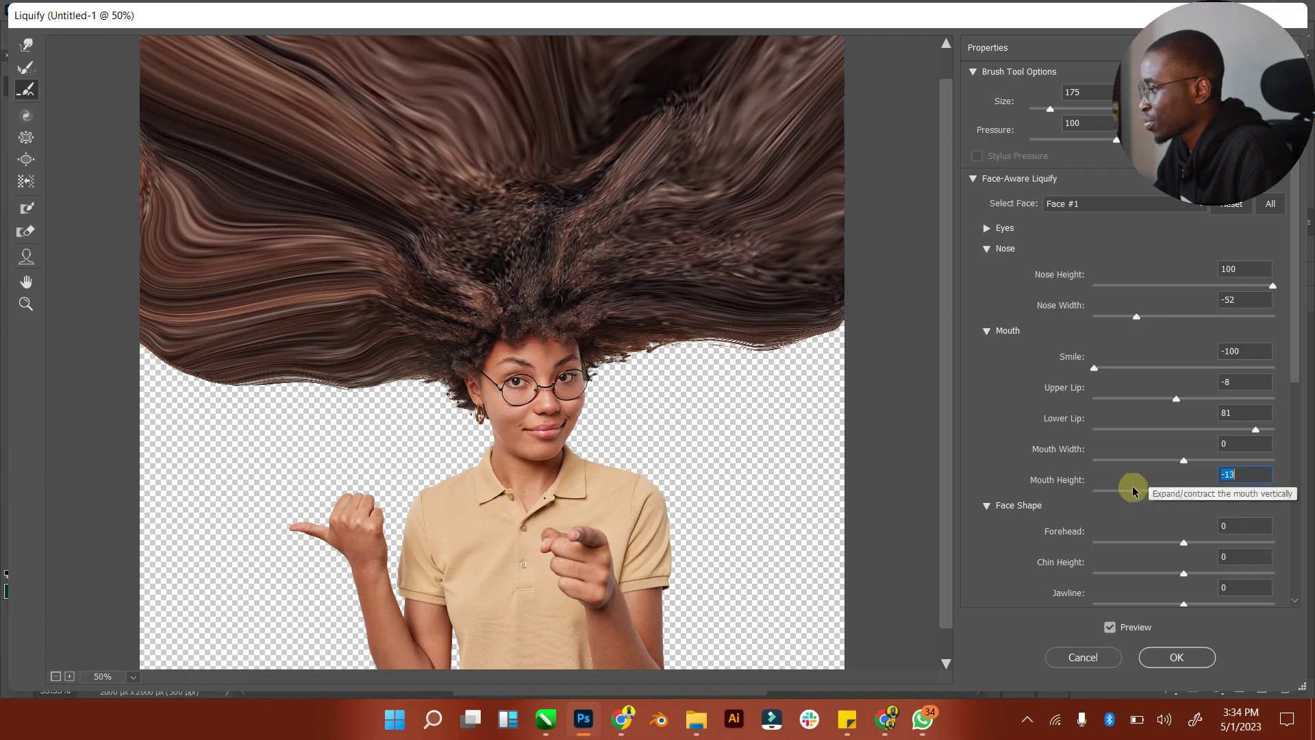
Adjust the face shape with Forehead 39, Chin Height 36, Jawline -29 and Face Width -13
{"action": "left_click_drag", "start_coordinate": [1184, 542], "coordinate": [1227, 545]}
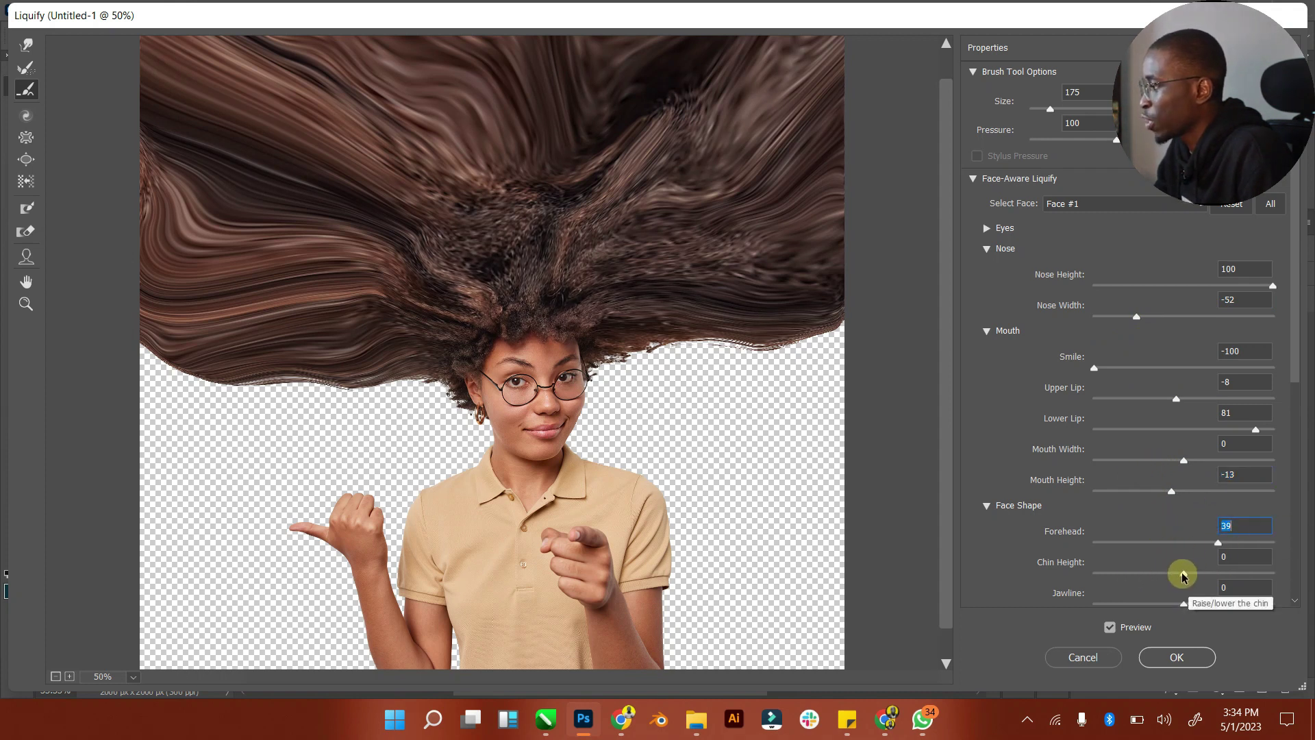
{"action": "left_click_drag", "start_coordinate": [1184, 574], "coordinate": [1215, 575]}
{"action": "scroll", "coordinate": [1165, 573], "scroll_direction": "down", "scroll_amount": 2}
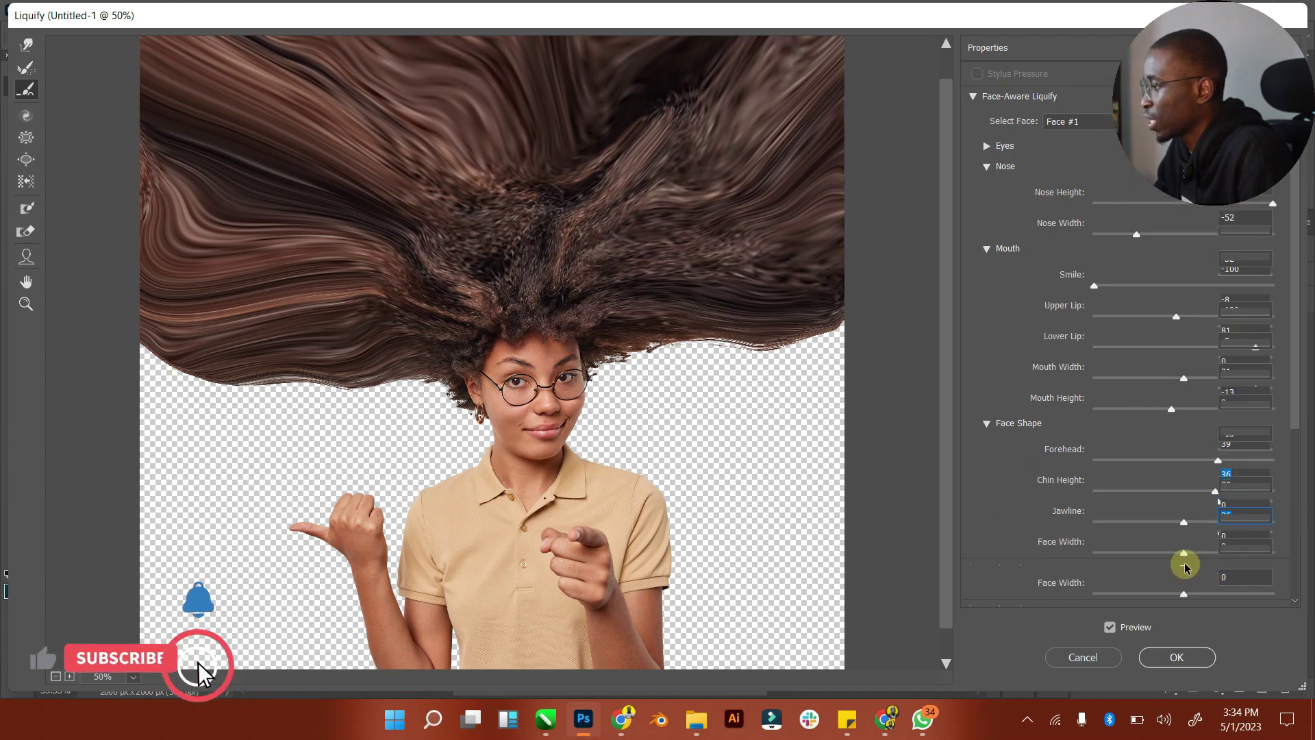
{"action": "left_click_drag", "start_coordinate": [1185, 523], "coordinate": [1142, 520]}
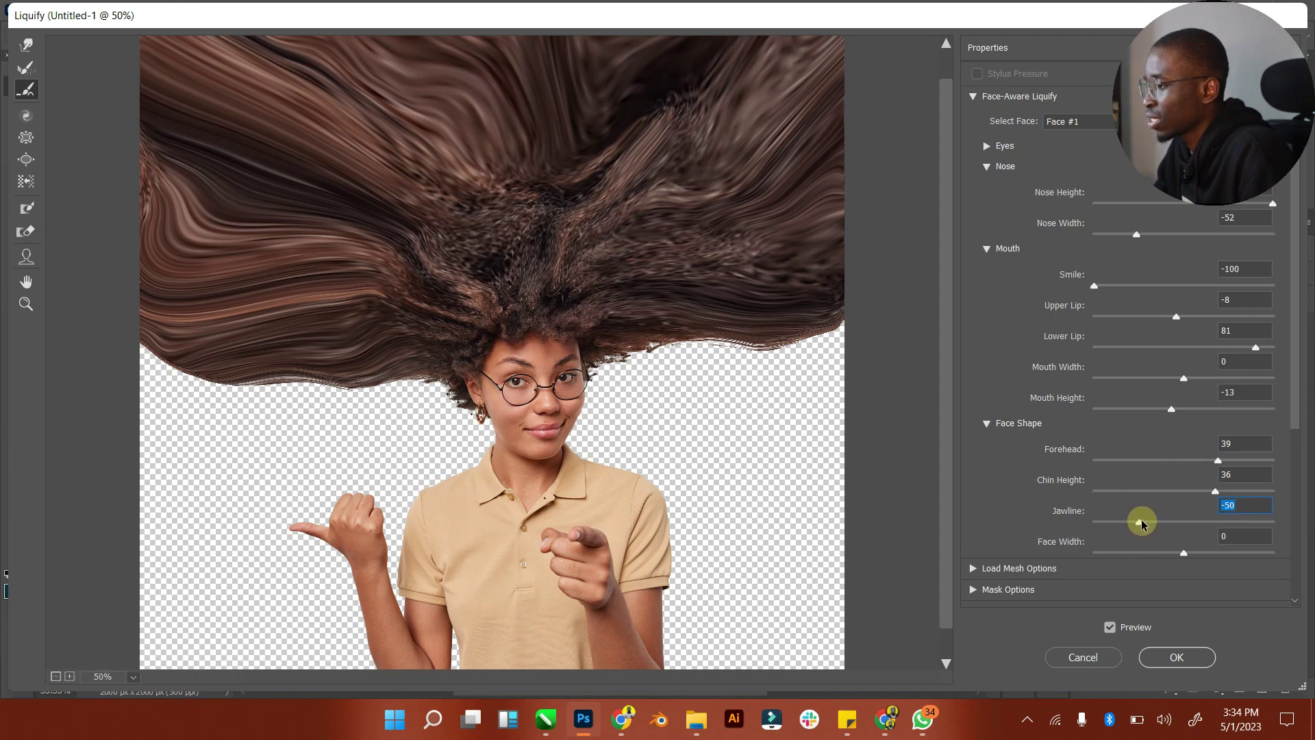
{"action": "scroll", "coordinate": [1174, 542], "scroll_direction": "down", "scroll_amount": 2}
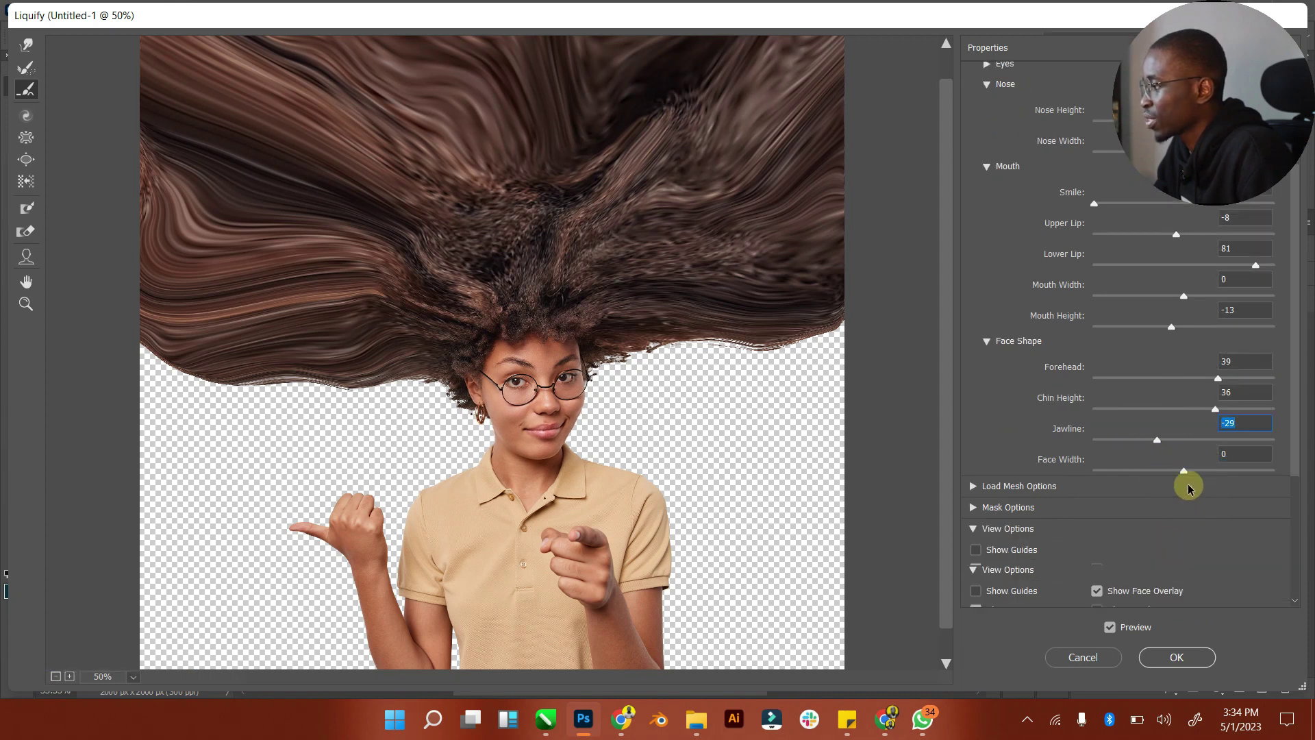
{"action": "mouse_move", "coordinate": [1184, 473]}
{"action": "left_mouse_down"}
{"action": "mouse_move", "coordinate": [1218, 471]}
{"action": "mouse_move", "coordinate": [1173, 472]}
{"action": "left_mouse_up"}
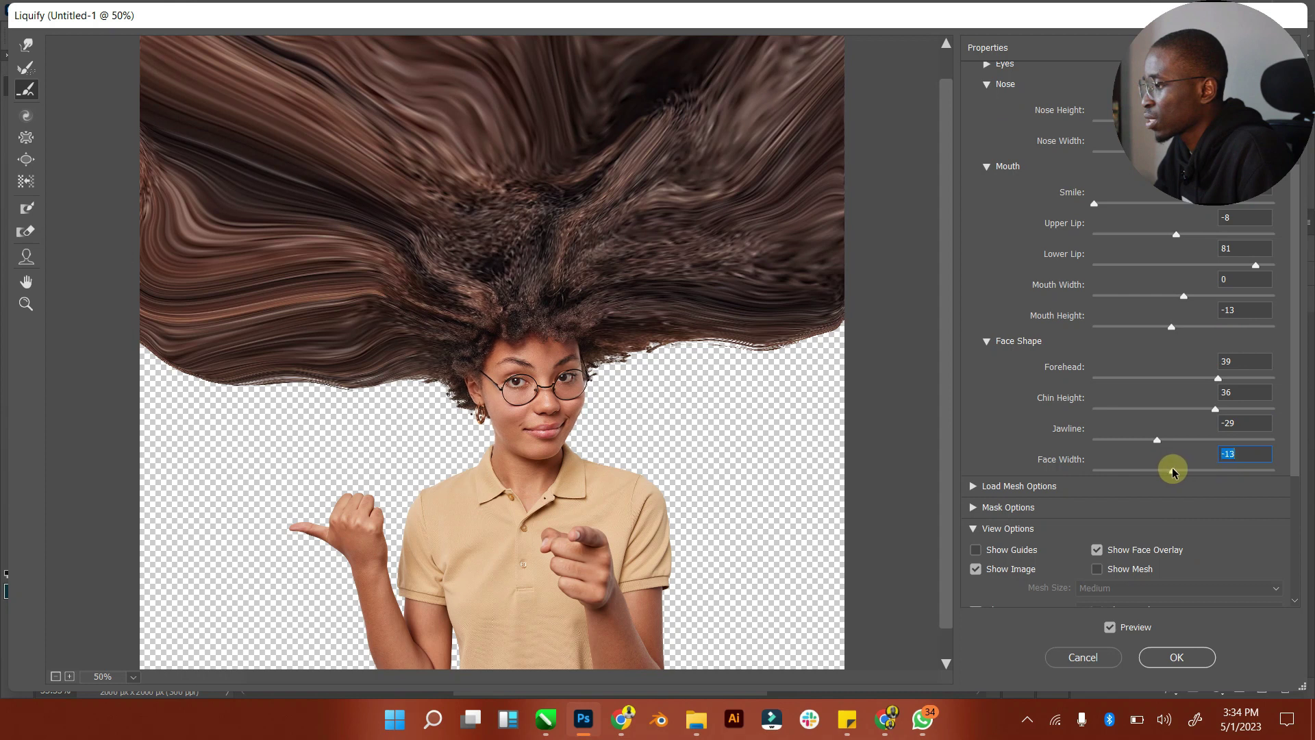
Set the Eye Distance to -69 and apply the Liquify changes to the cutout
{"action": "scroll", "coordinate": [1096, 490], "scroll_direction": "up", "scroll_amount": 3}
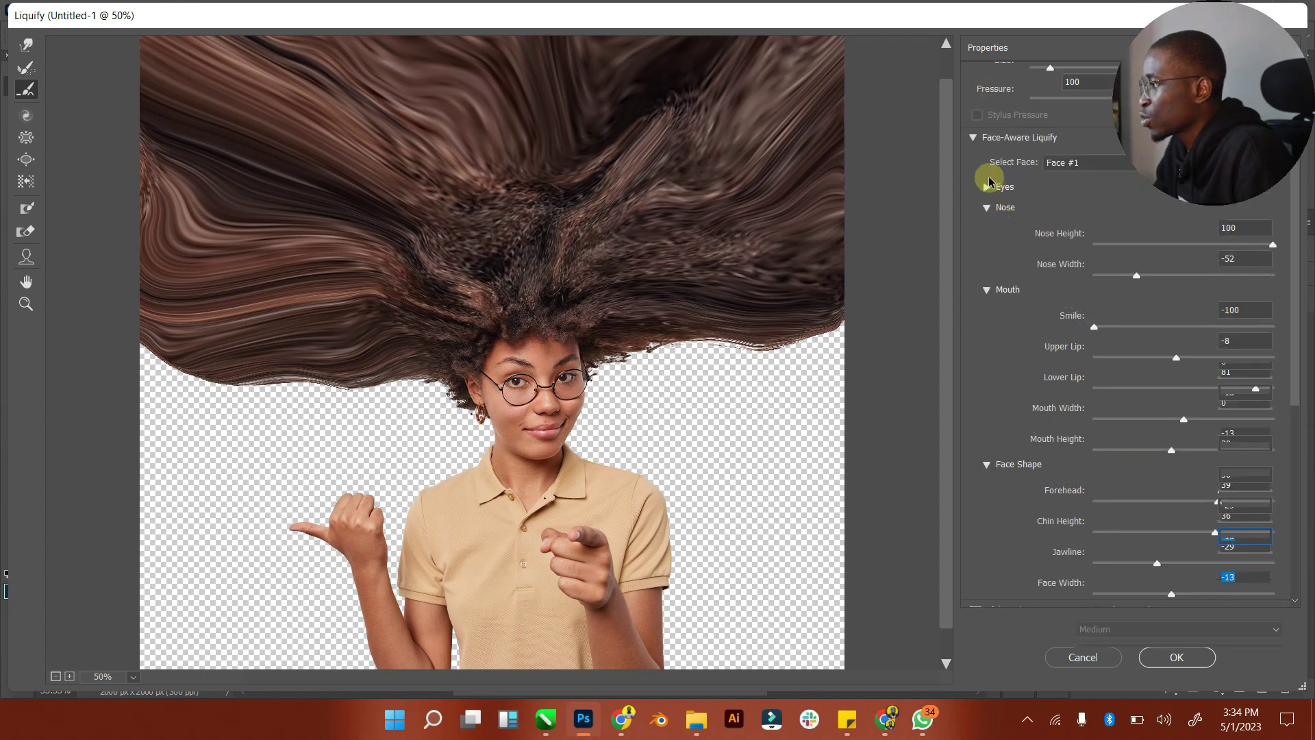
{"action": "left_click", "coordinate": [989, 208]}
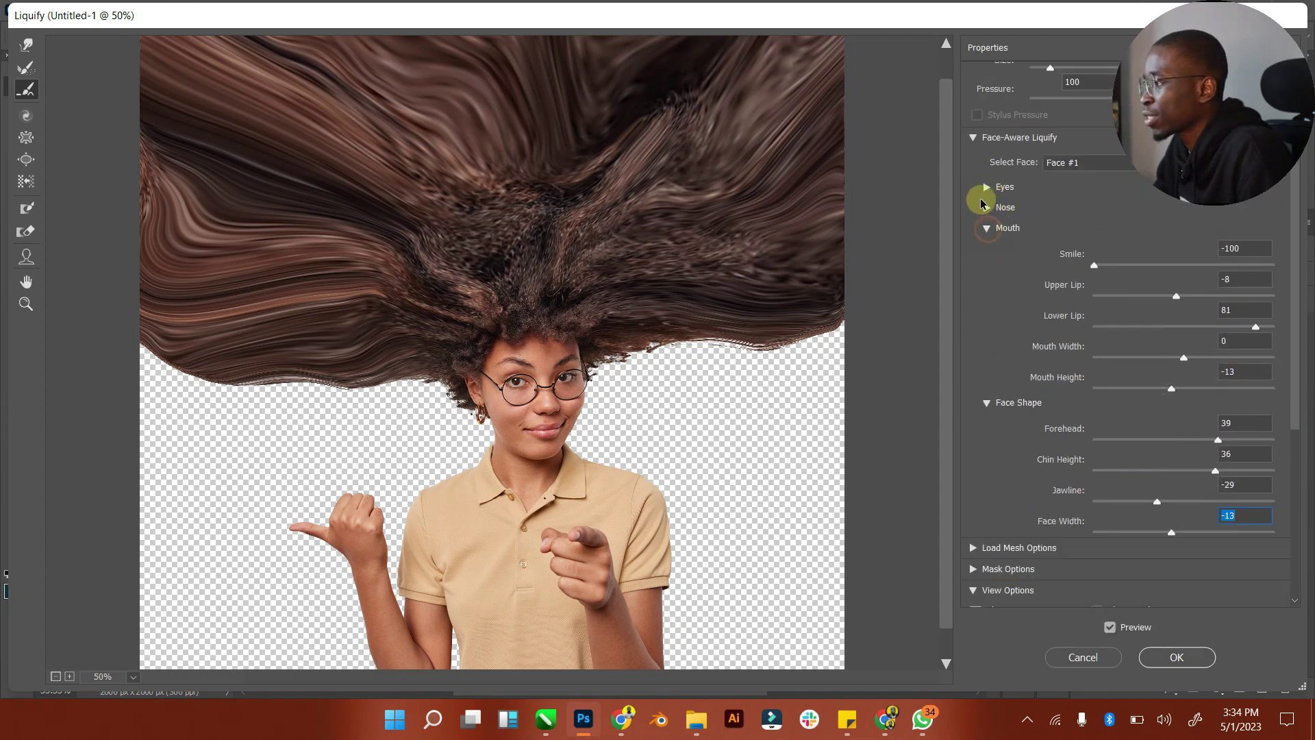
{"action": "left_click", "coordinate": [986, 228]}
{"action": "left_click", "coordinate": [986, 187]}
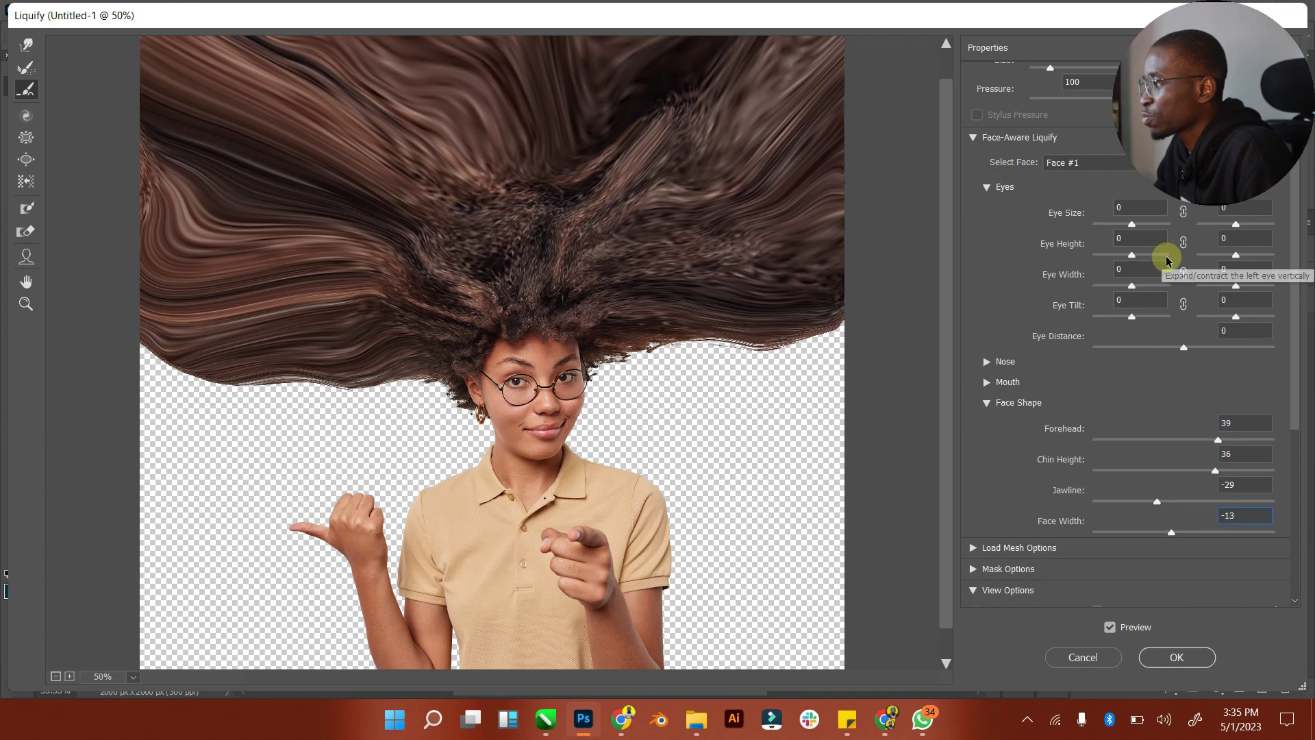
{"action": "left_click_drag", "start_coordinate": [1185, 350], "coordinate": [1206, 349]}
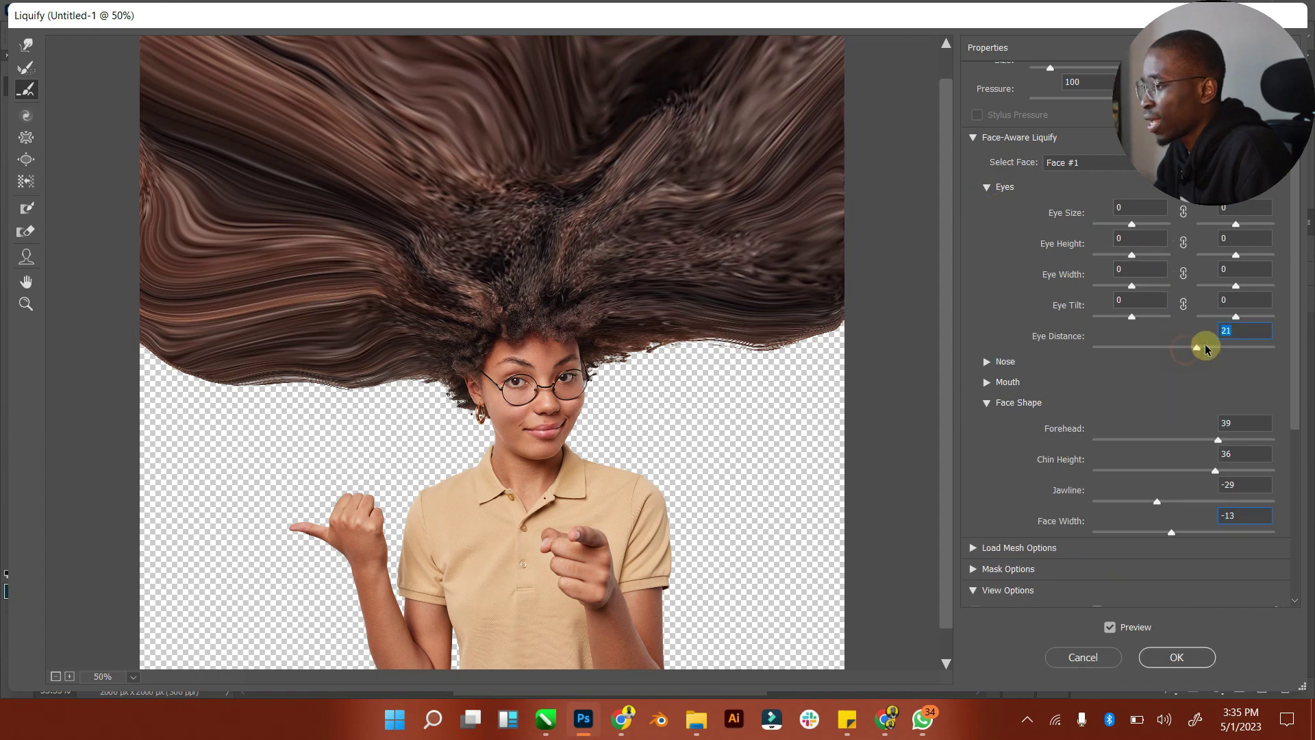
{"action": "left_click", "coordinate": [1122, 346]}
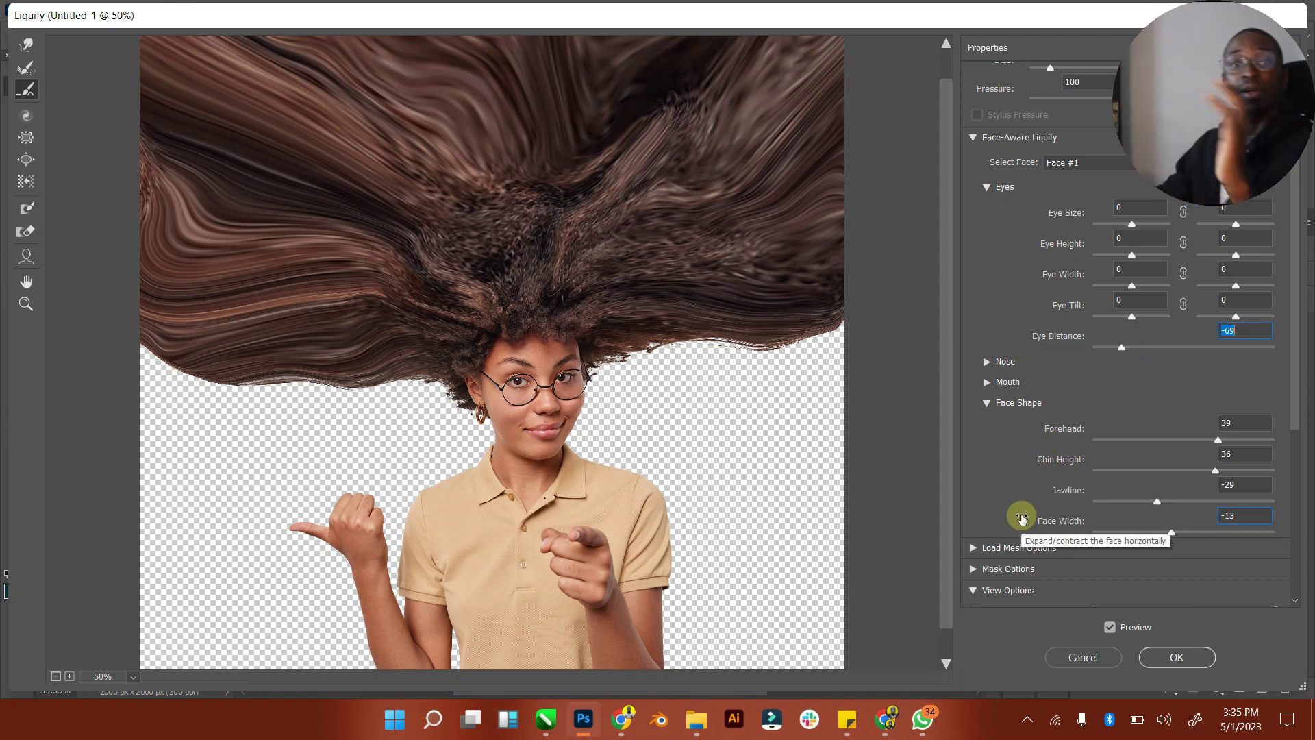
{"action": "left_click", "coordinate": [1168, 658]}
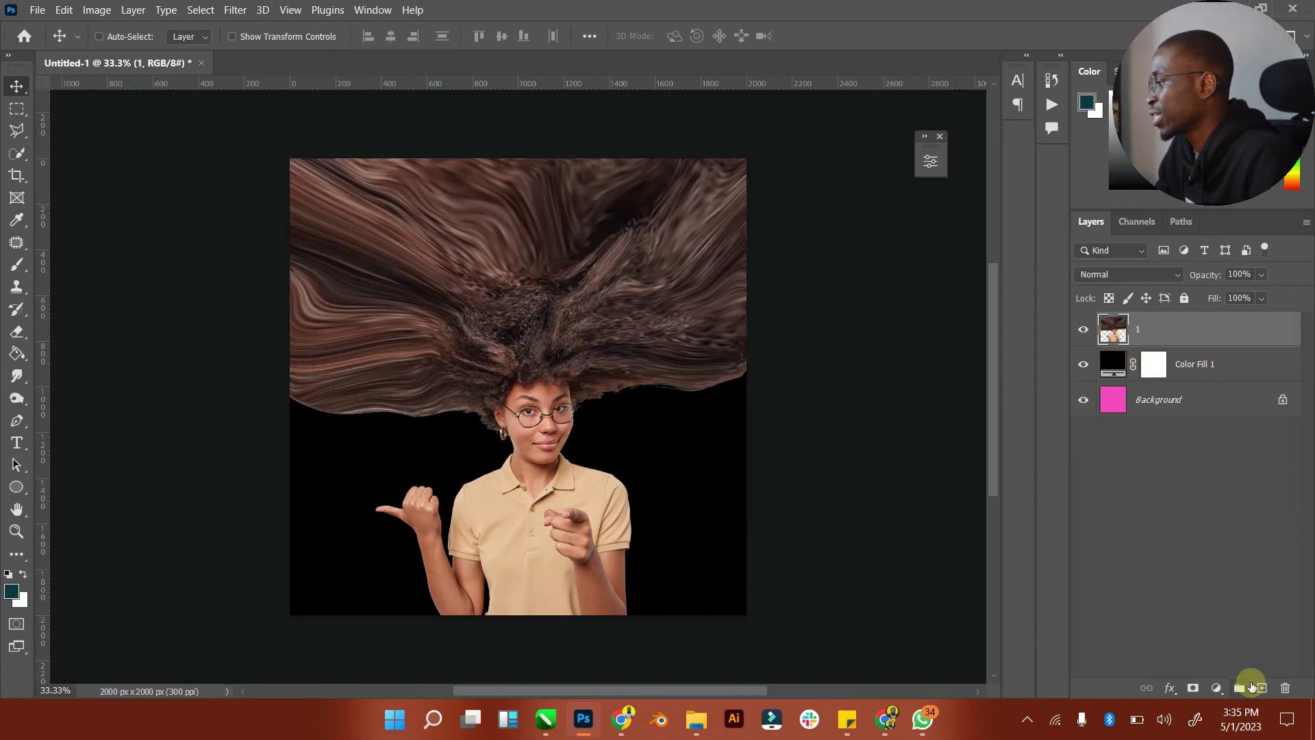
Add a new layer above the woman's cutout and name it Shade
{"action": "left_click", "coordinate": [1252, 687]}
{"action": "double_click", "coordinate": [1143, 328]}
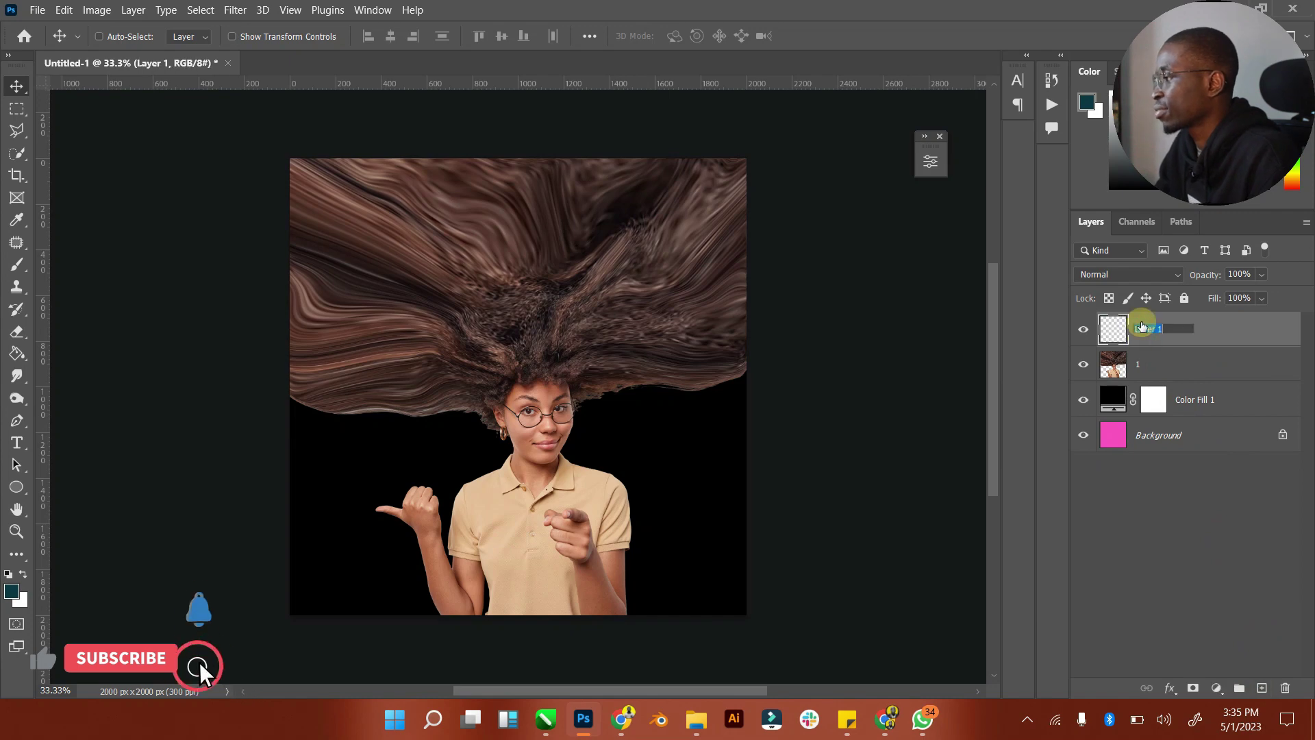
{"action": "type", "text": "Shade"}
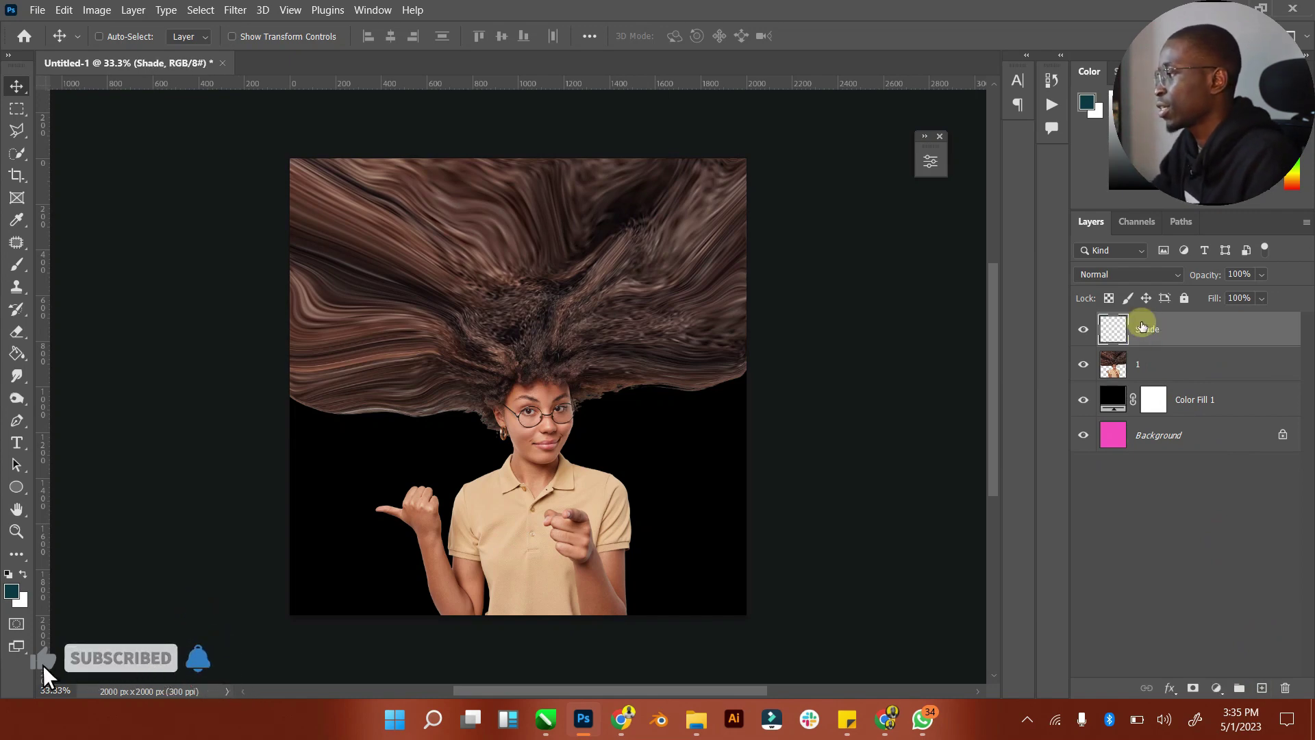
Clip the Shade layer to the woman's cutout and set the foreground color to black
{"action": "right_click", "coordinate": [1142, 328]}
{"action": "left_click", "coordinate": [1007, 338]}
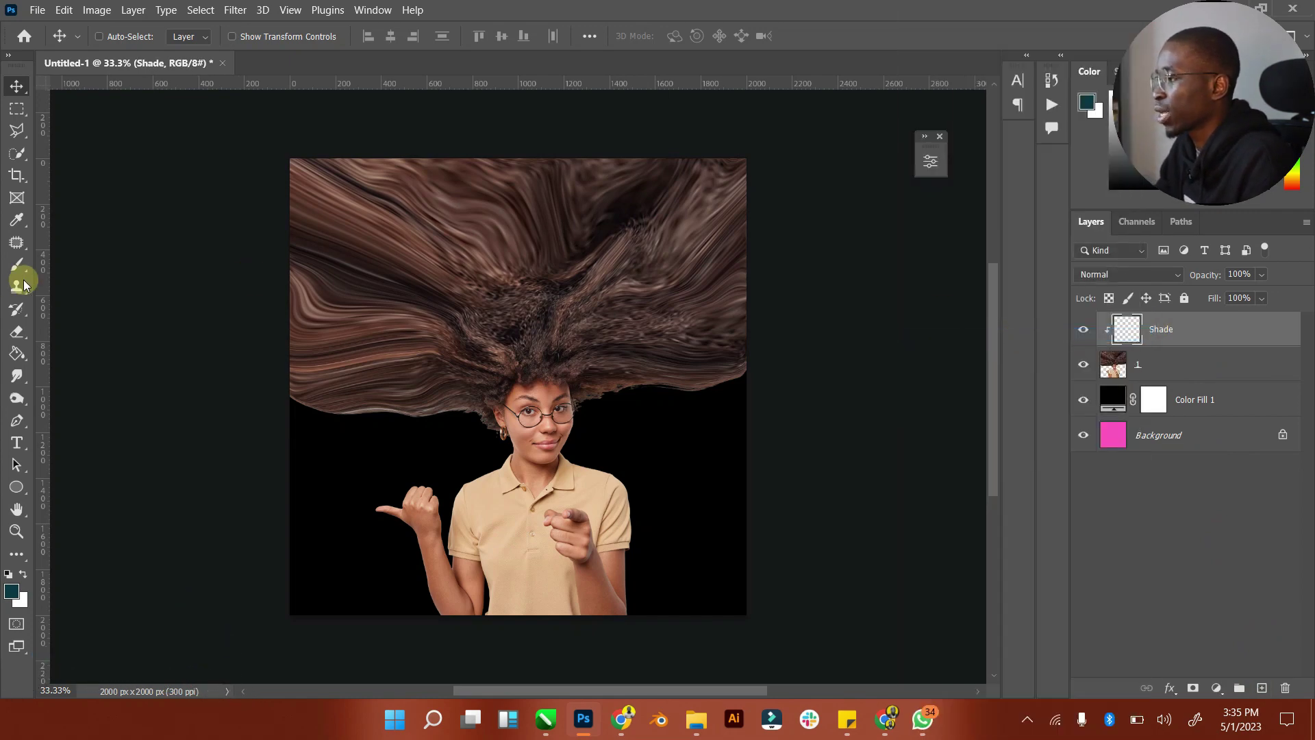
{"action": "left_click", "coordinate": [8, 594]}
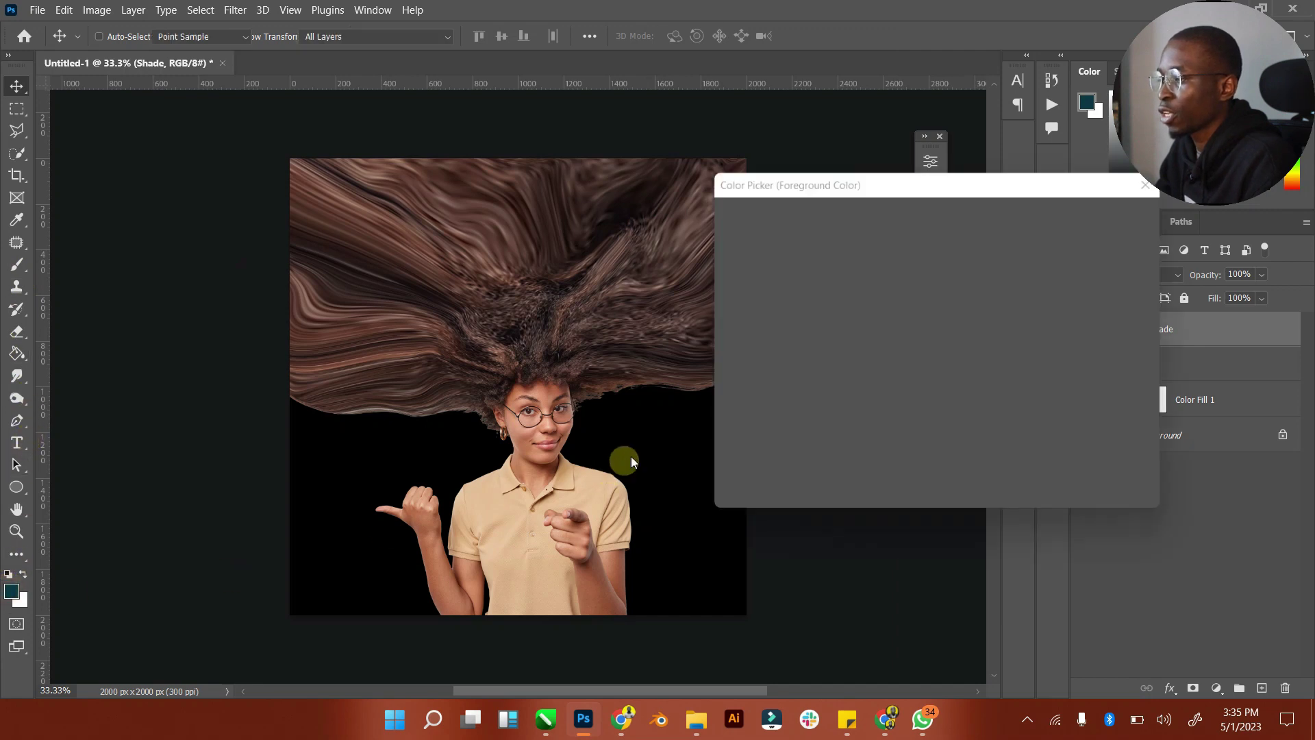
{"action": "left_click_drag", "start_coordinate": [821, 318], "coordinate": [940, 444]}
{"action": "left_click", "coordinate": [1101, 219]}
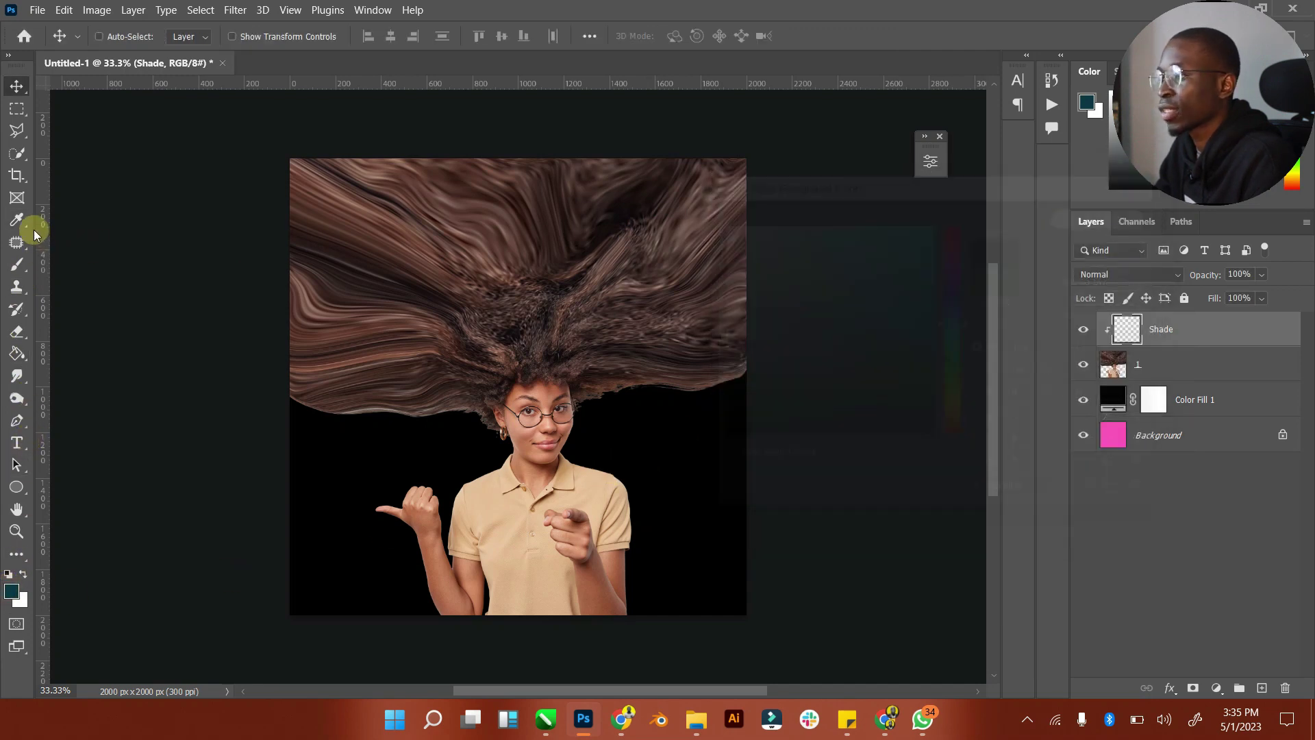
Paint black over the woman's hair on the Shade layer with a soft 1200 px brush
{"action": "left_click", "coordinate": [16, 265]}
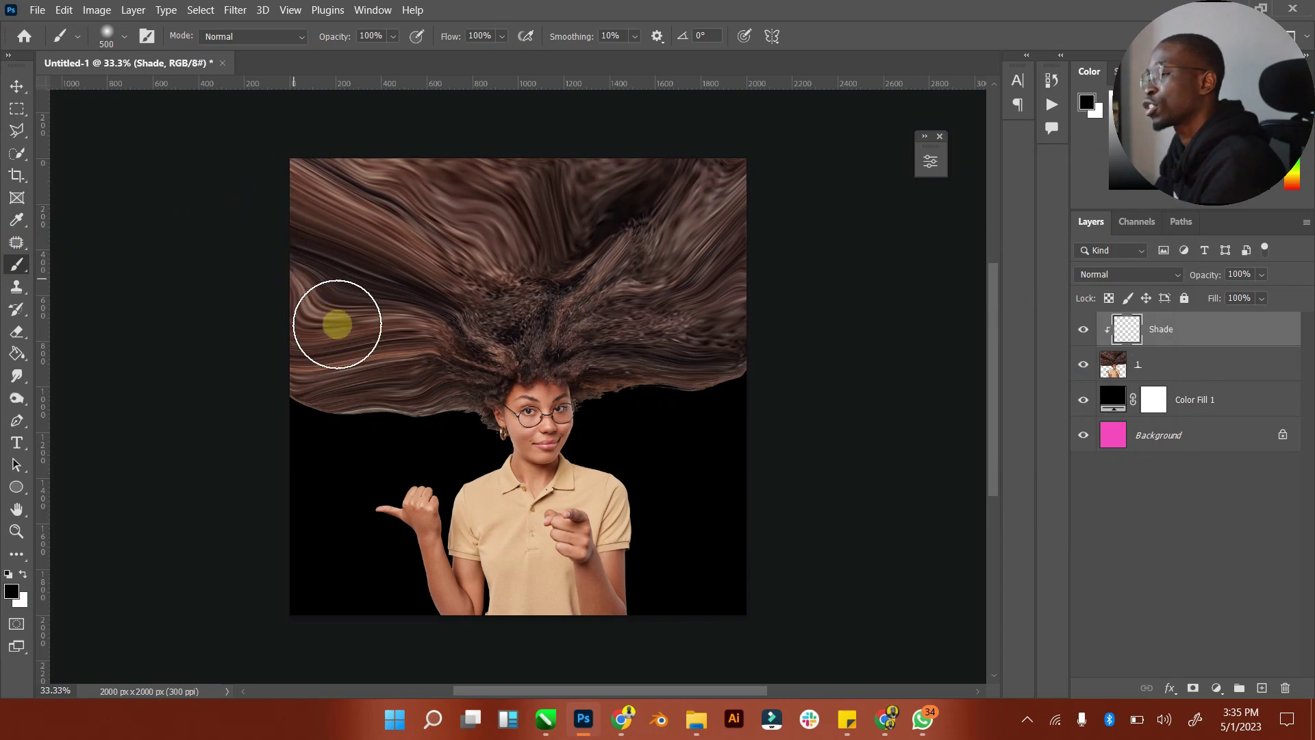
{"action": "key", "text": "]"}
{"action": "key", "text": "]"}
{"action": "key", "text": "]"}
{"action": "key", "text": "]"}
{"action": "key", "text": "]"}
{"action": "key", "text": "]"}
{"action": "key", "text": "]"}
{"action": "left_click_drag", "start_coordinate": [382, 377], "coordinate": [258, 385]}
{"action": "mouse_move", "coordinate": [215, 203]}
{"action": "left_mouse_down"}
{"action": "mouse_move", "coordinate": [719, 185]}
{"action": "mouse_move", "coordinate": [710, 198]}
{"action": "mouse_move", "coordinate": [756, 240]}
{"action": "mouse_move", "coordinate": [762, 339]}
{"action": "mouse_move", "coordinate": [714, 371]}
{"action": "mouse_move", "coordinate": [780, 405]}
{"action": "mouse_move", "coordinate": [510, 235]}
{"action": "mouse_move", "coordinate": [273, 236]}
{"action": "mouse_move", "coordinate": [261, 289]}
{"action": "mouse_move", "coordinate": [472, 321]}
{"action": "mouse_move", "coordinate": [310, 375]}
{"action": "mouse_move", "coordinate": [388, 391]}
{"action": "mouse_move", "coordinate": [278, 353]}
{"action": "mouse_move", "coordinate": [45, 171]}
{"action": "mouse_move", "coordinate": [17, 108]}
{"action": "left_mouse_up"}
Set the Shade layer to Multiply blending with 27% opacity and 67% fill
{"action": "left_click", "coordinate": [18, 83]}
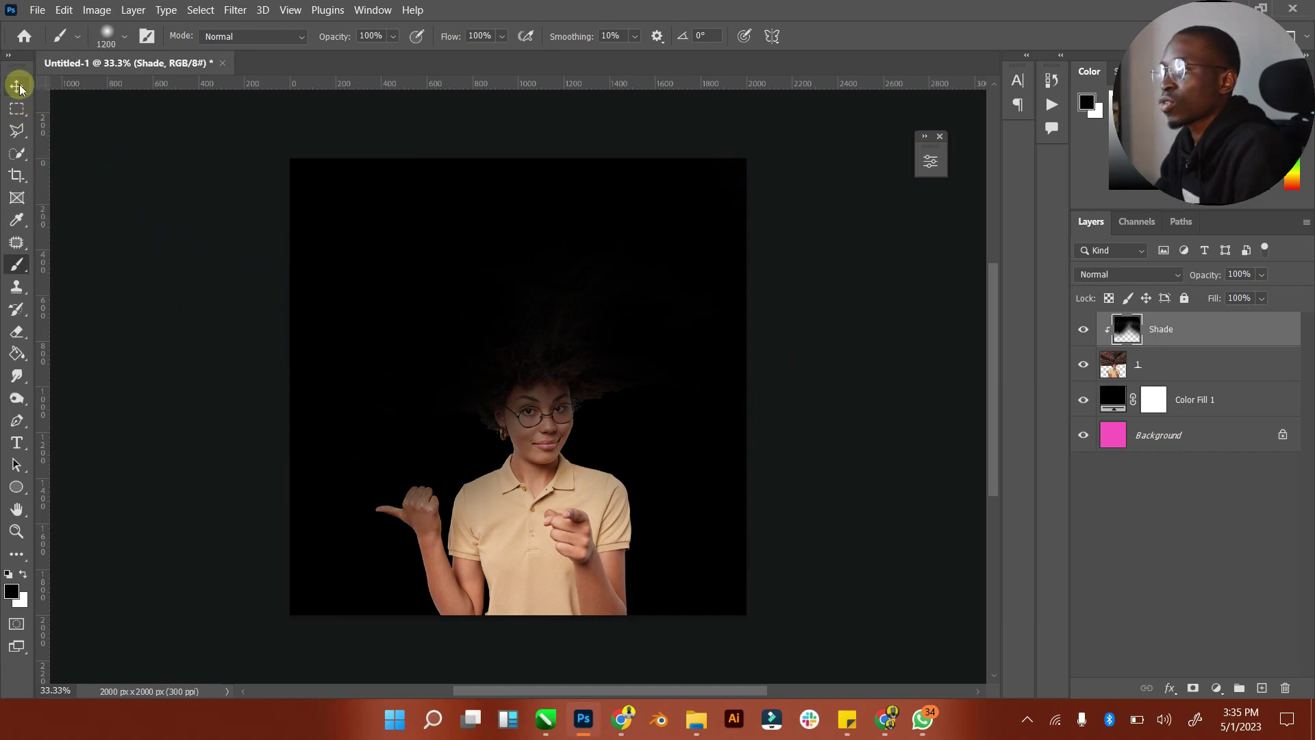
{"action": "left_click", "coordinate": [1164, 274]}
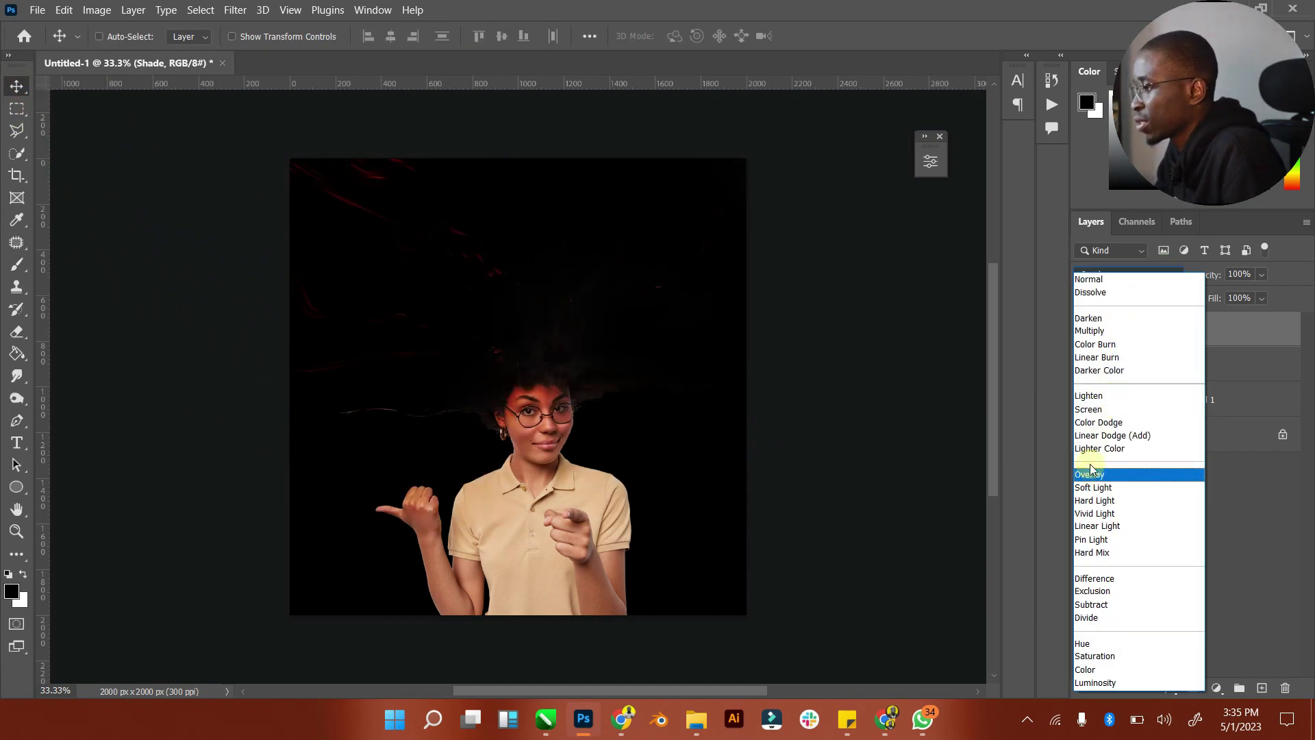
{"action": "left_click", "coordinate": [1091, 330]}
{"action": "left_click", "coordinate": [1265, 276]}
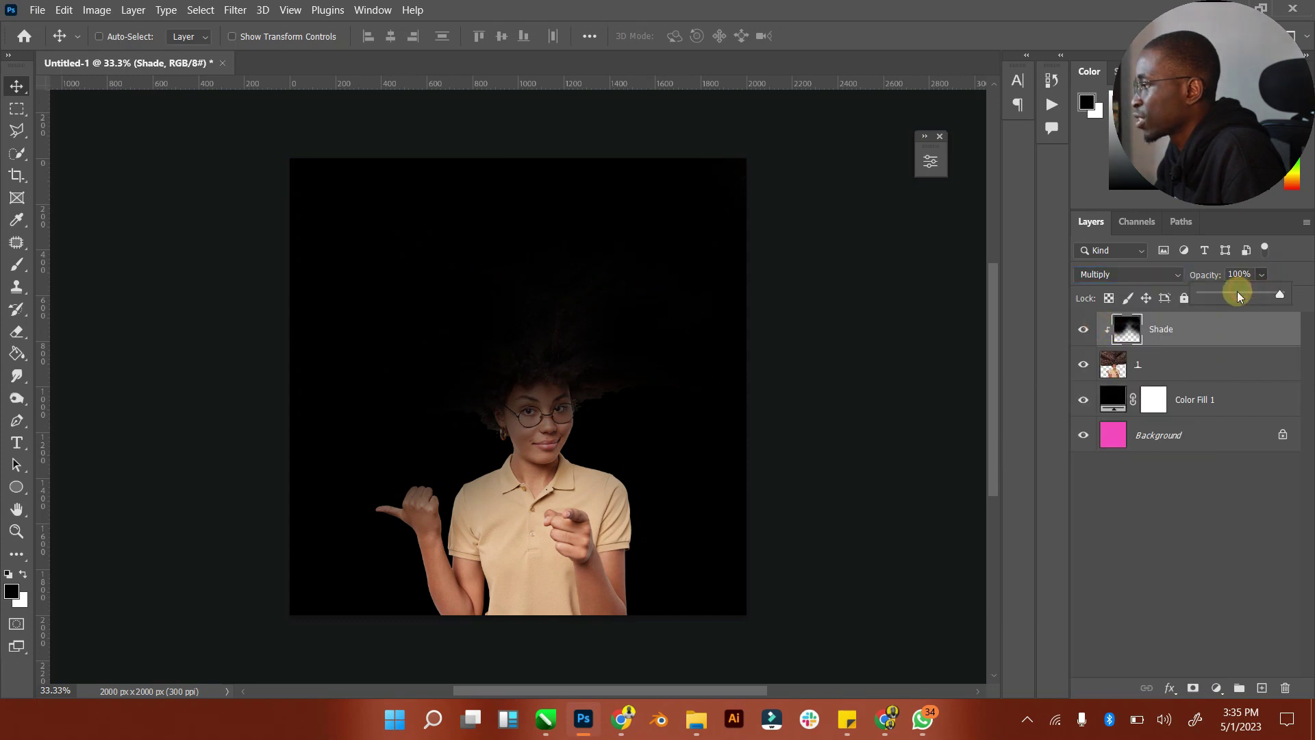
{"action": "left_click_drag", "start_coordinate": [1237, 296], "coordinate": [1250, 296]}
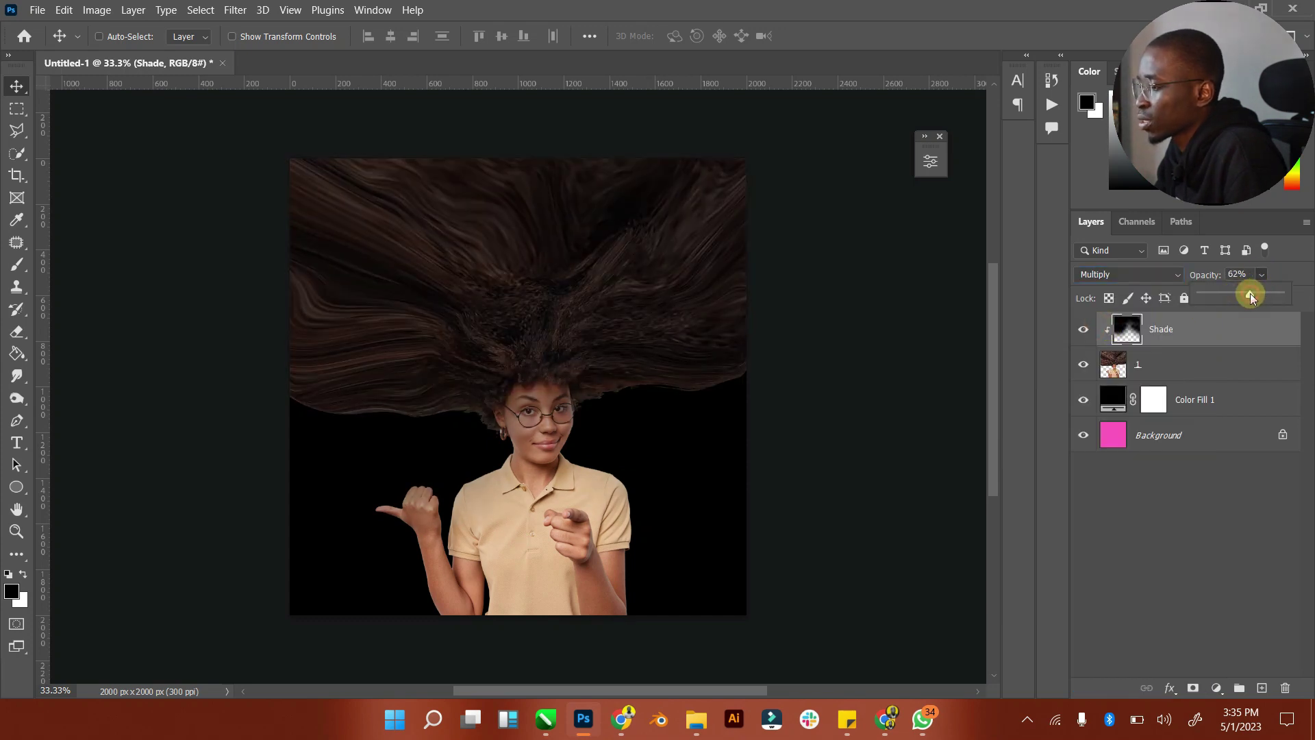
{"action": "left_click", "coordinate": [1227, 338]}
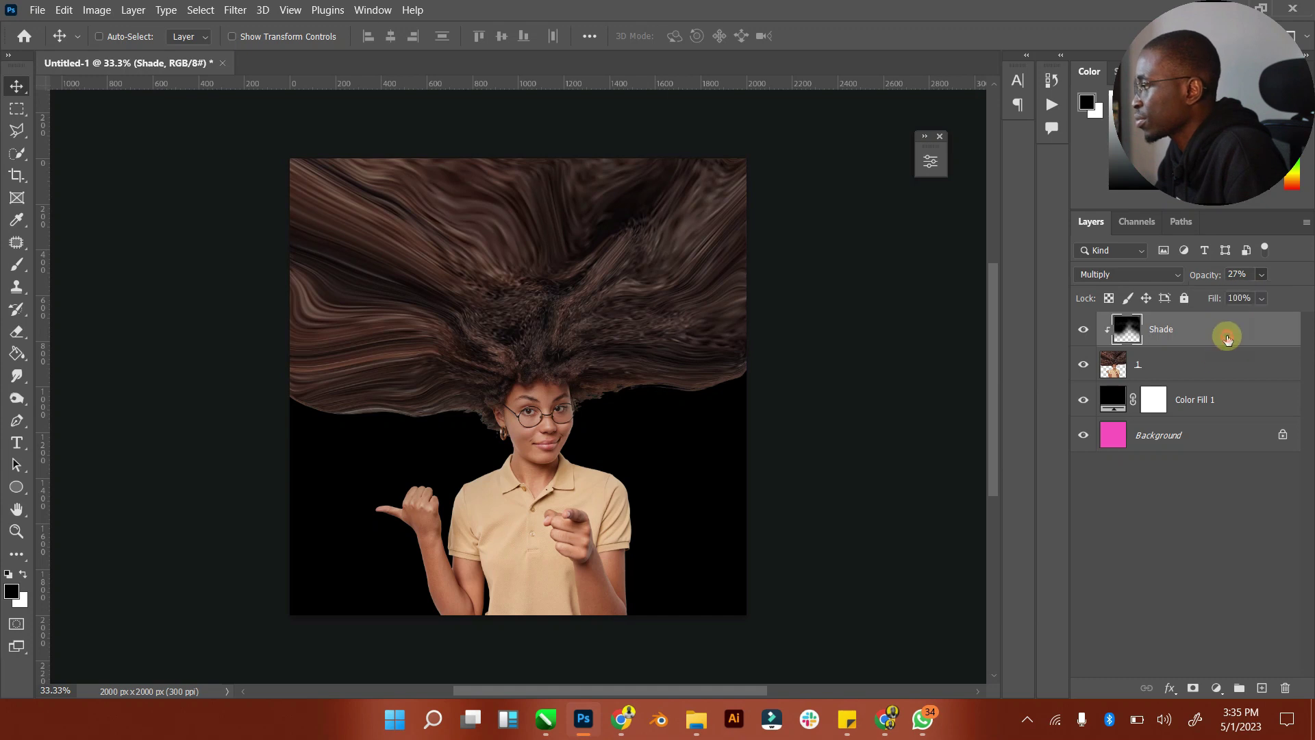
{"action": "left_click", "coordinate": [1262, 305]}
{"action": "left_click_drag", "start_coordinate": [1281, 318], "coordinate": [1255, 316]}
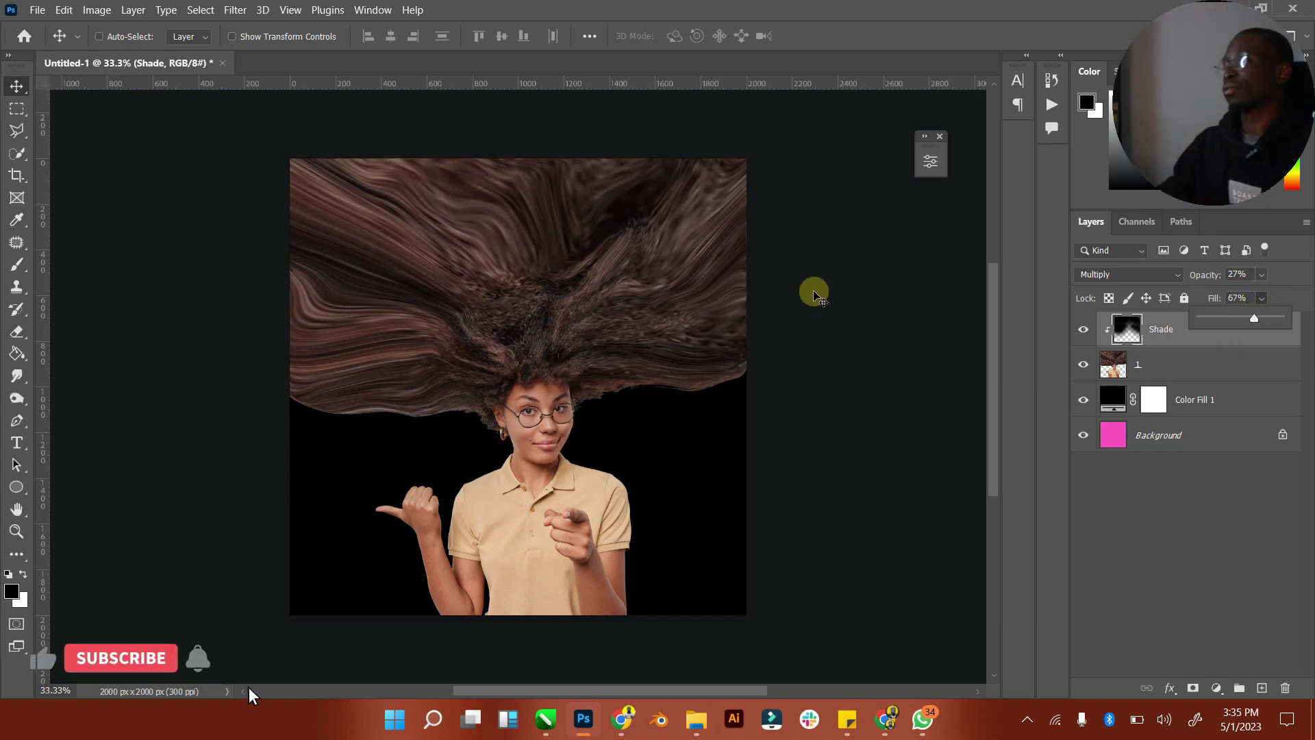
Change the Color Fill 1 layer's color to white (ffffff)
{"action": "double_click", "coordinate": [1113, 400]}
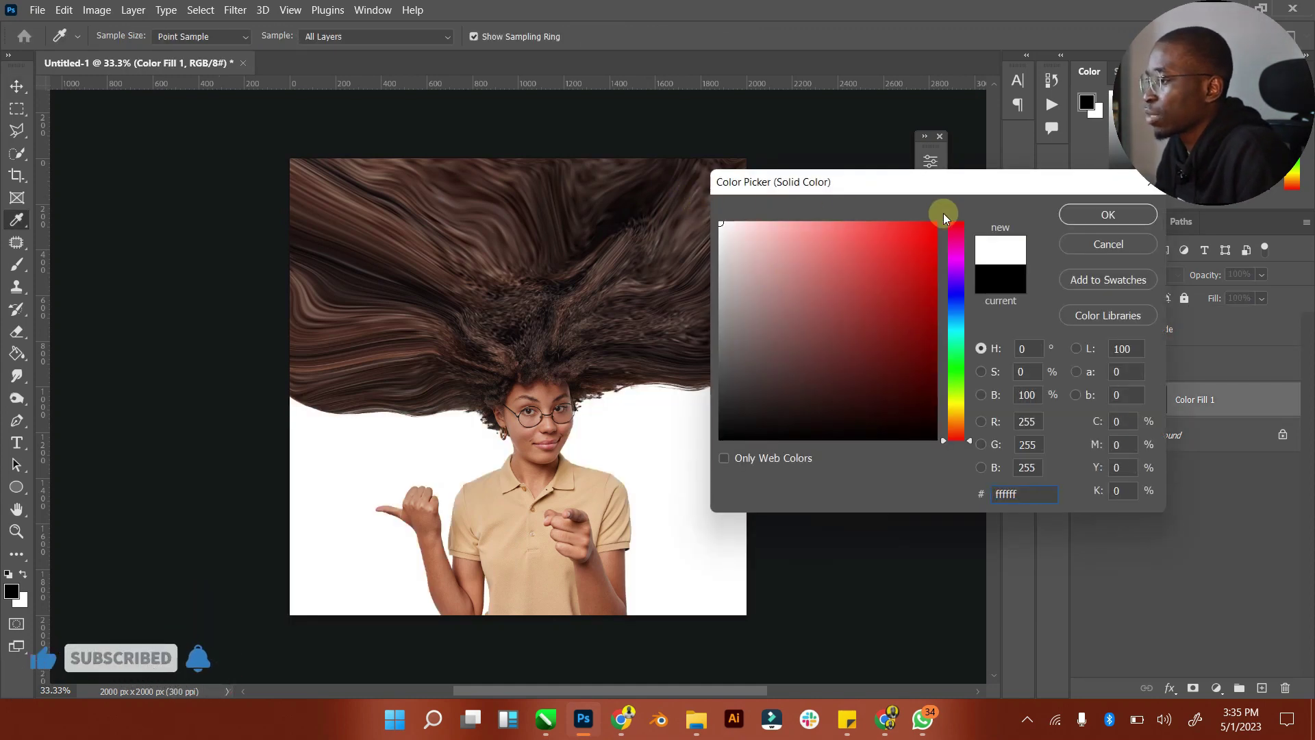
{"action": "left_click", "coordinate": [1103, 215]}
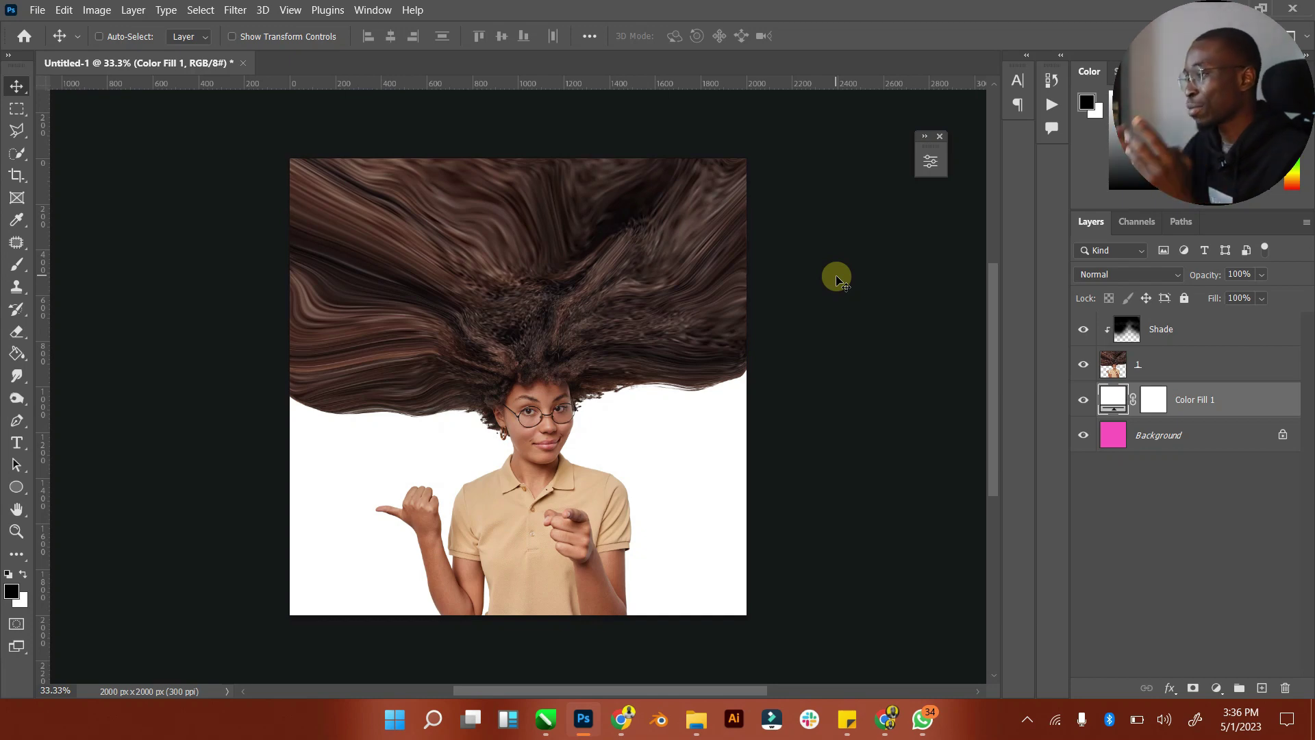
Merge the Shade layer with the woman's cutout layer 1
{"action": "left_click", "coordinate": [1165, 365], "text": "ctrl"}
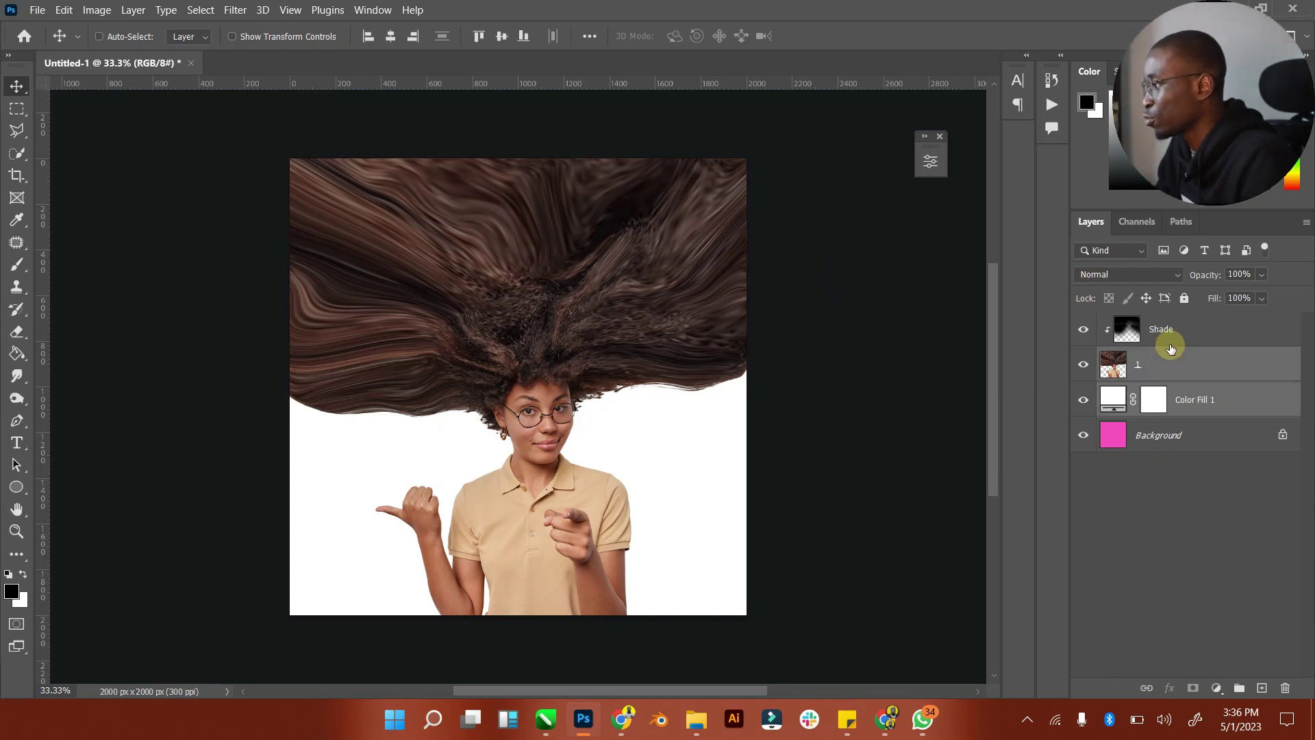
{"action": "left_click", "coordinate": [1169, 335]}
{"action": "right_click", "coordinate": [1177, 361]}
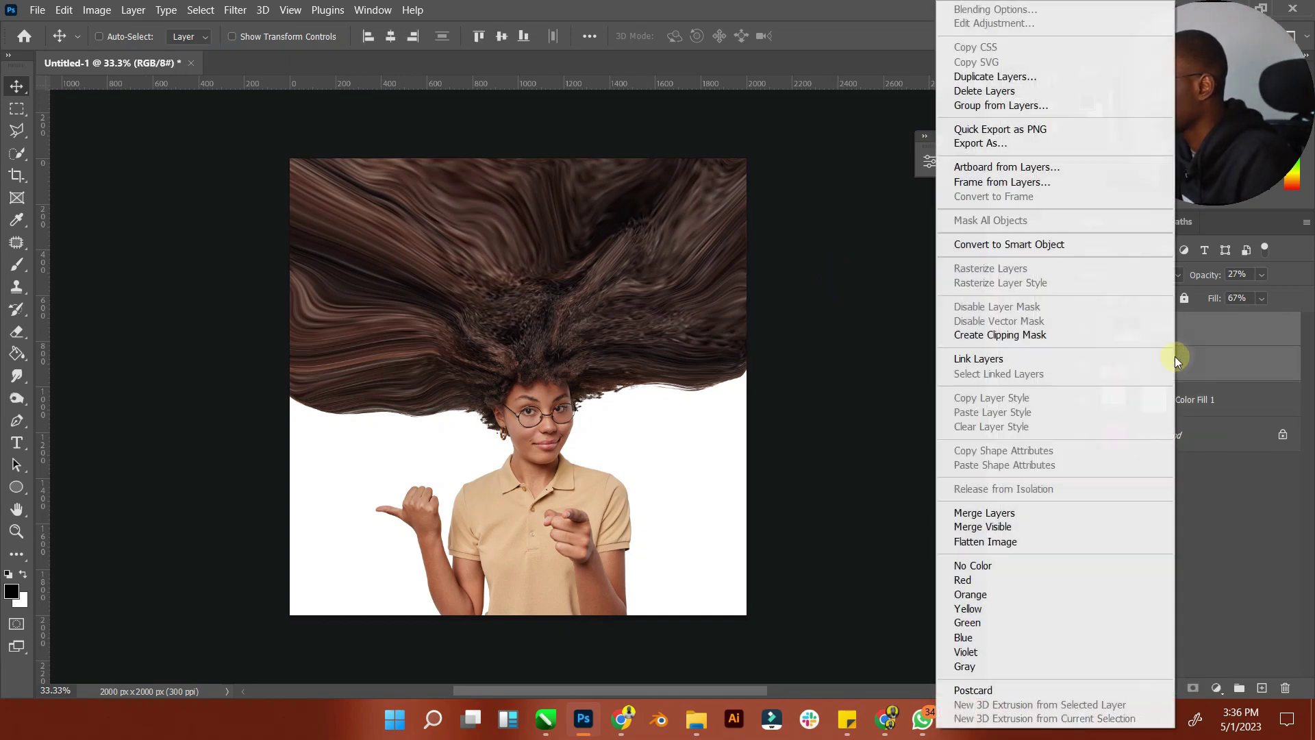
{"action": "left_click", "coordinate": [1011, 510]}
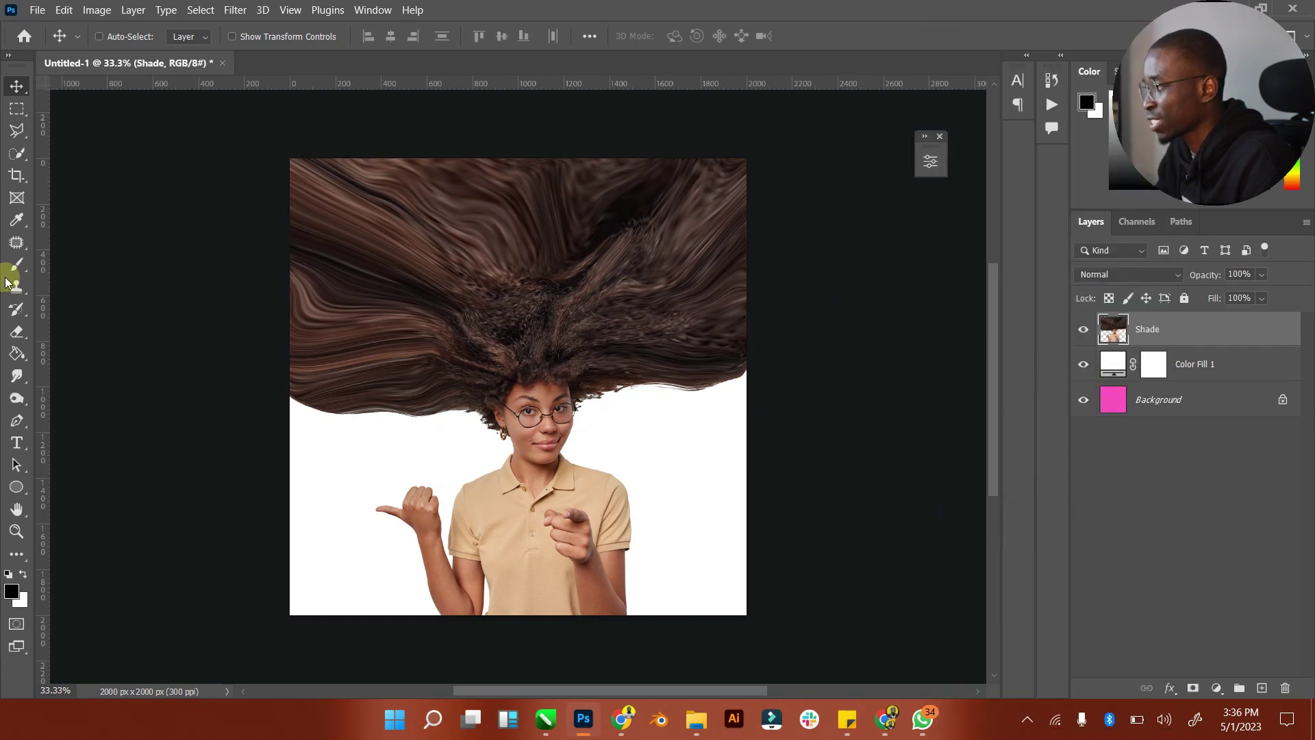
Outline the woman's body from the neck down with a Polygonal Lasso selection, leaving the head and hair outside
{"action": "left_click", "coordinate": [17, 130]}
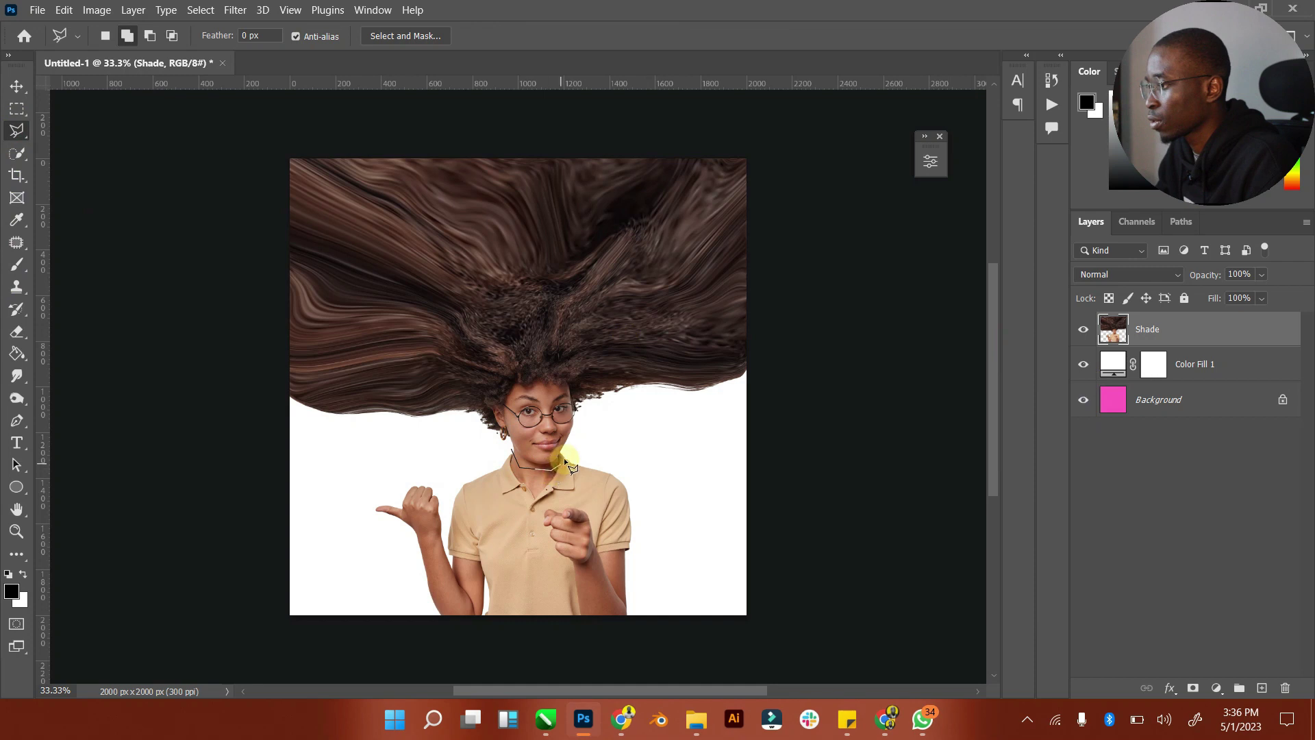
{"action": "left_click", "coordinate": [807, 464]}
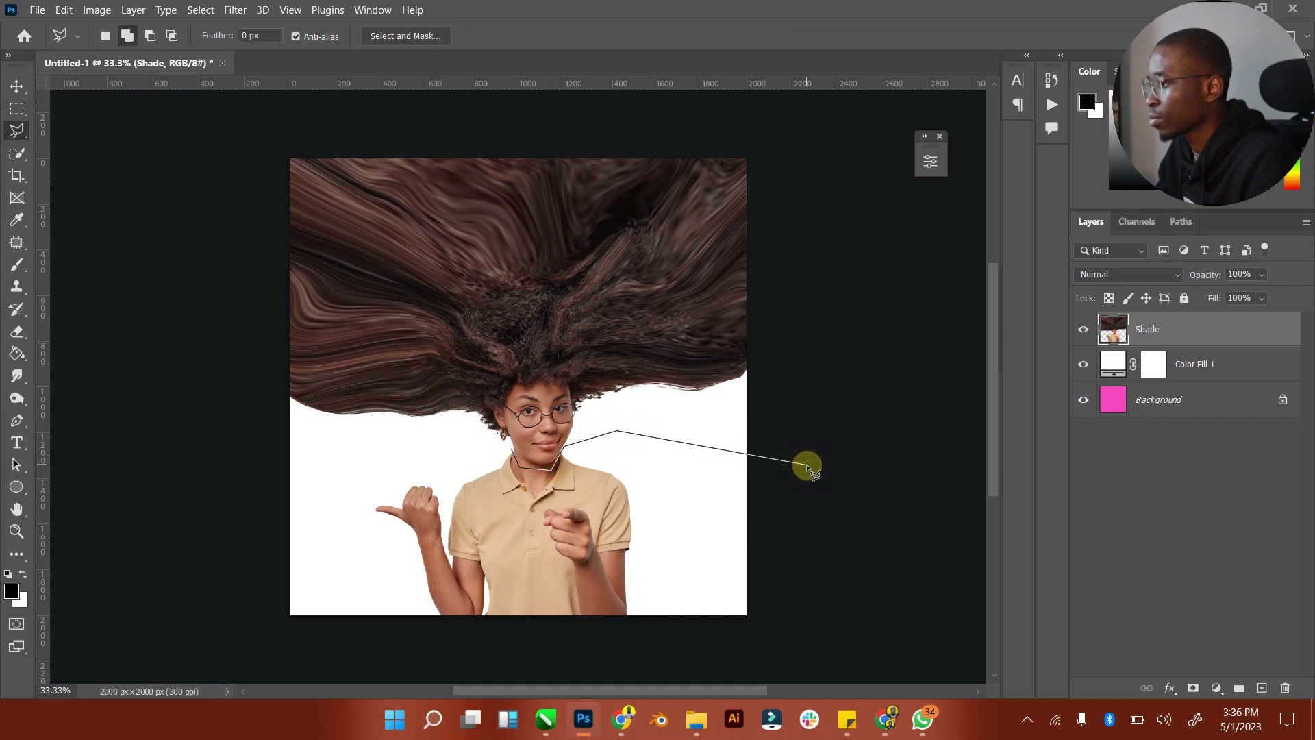
{"action": "left_click", "coordinate": [815, 649]}
{"action": "left_click", "coordinate": [376, 650]}
{"action": "left_click", "coordinate": [331, 511]}
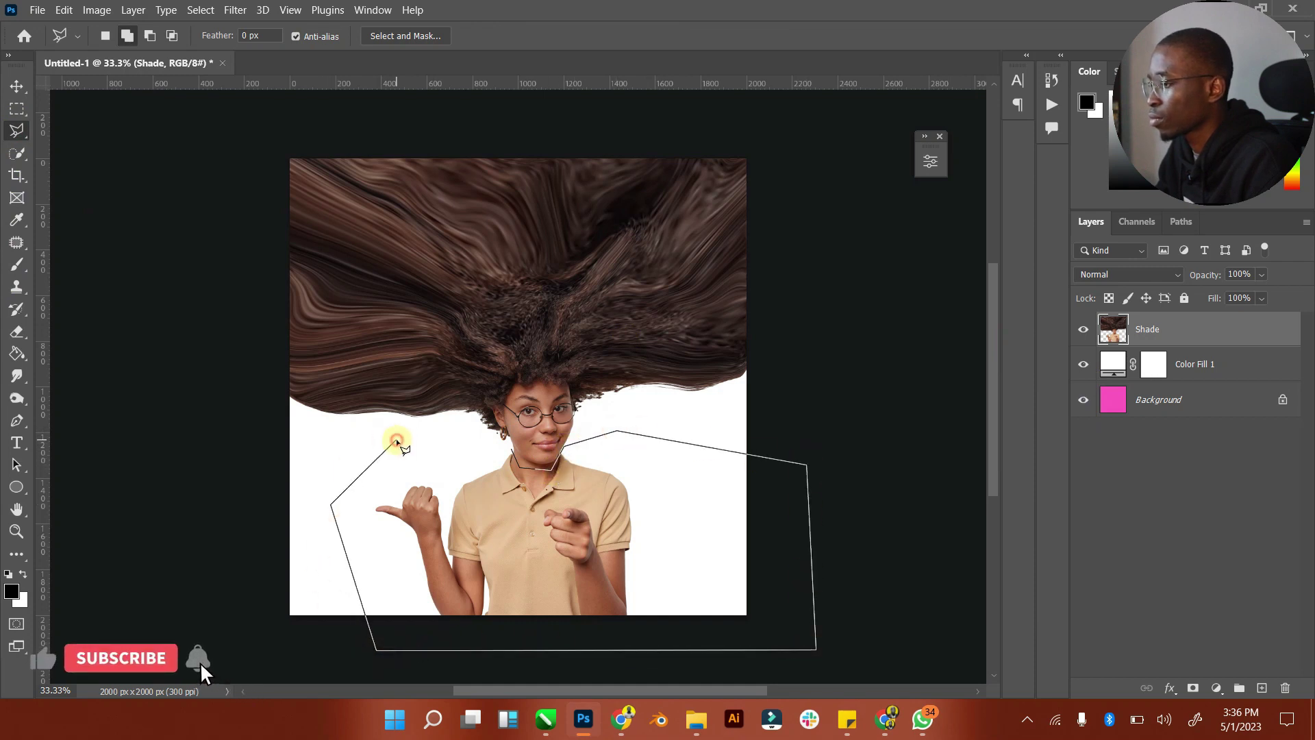
{"action": "double_click", "coordinate": [396, 440]}
Duplicate the merged Shade layer and hide the original below the copy
{"action": "right_click", "coordinate": [1194, 341]}
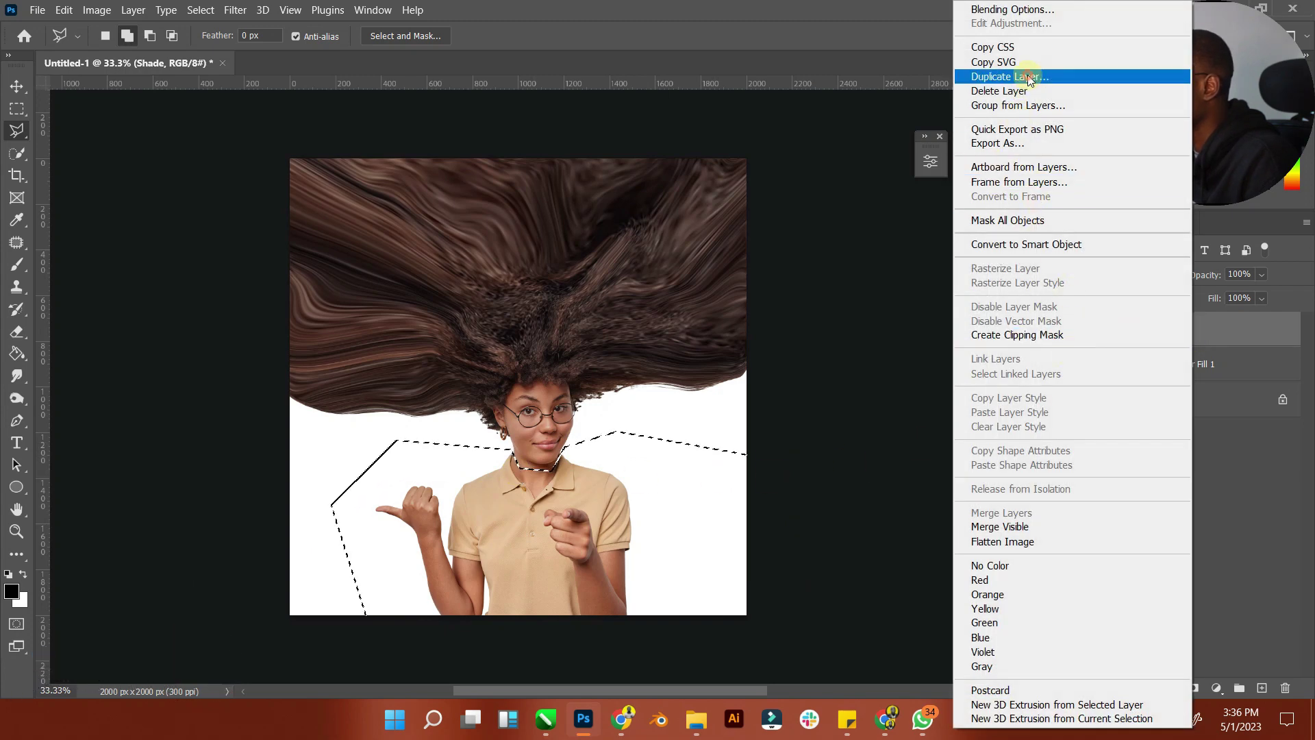
{"action": "left_click", "coordinate": [1009, 76]}
{"action": "left_click", "coordinate": [794, 191]}
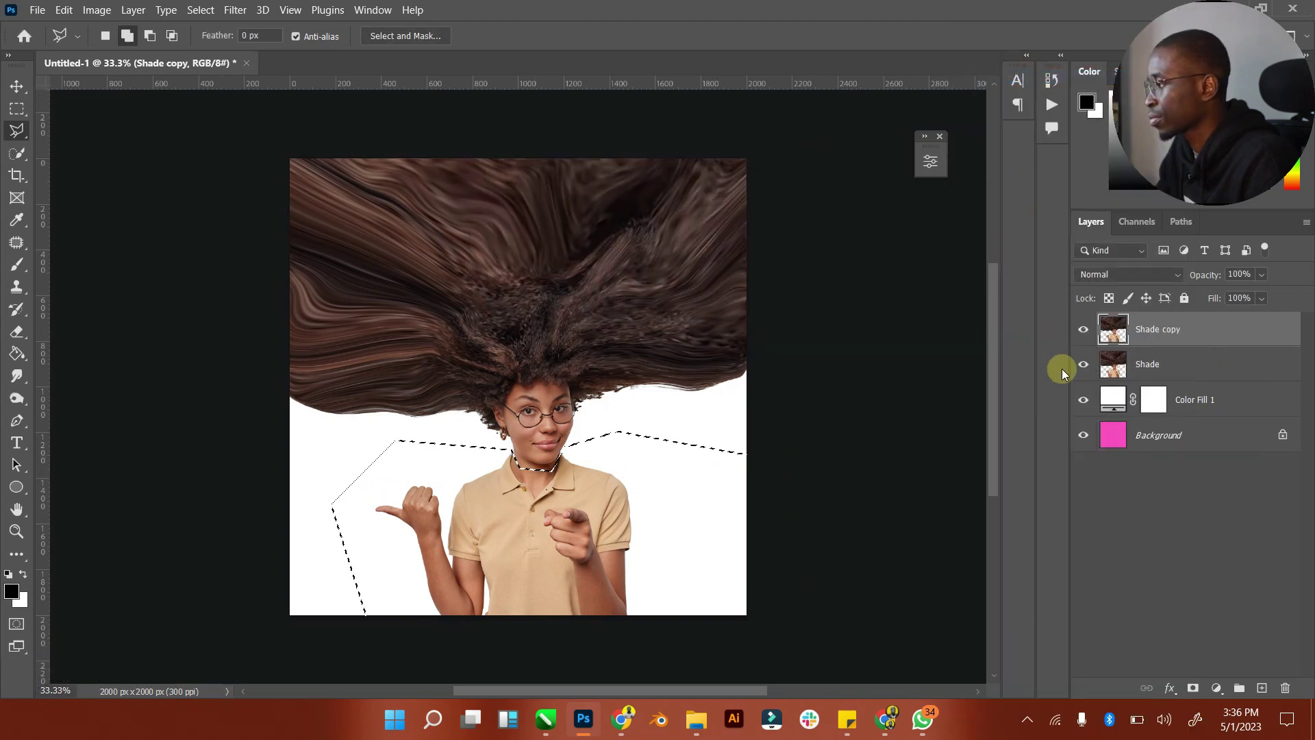
{"action": "left_click", "coordinate": [1083, 364]}
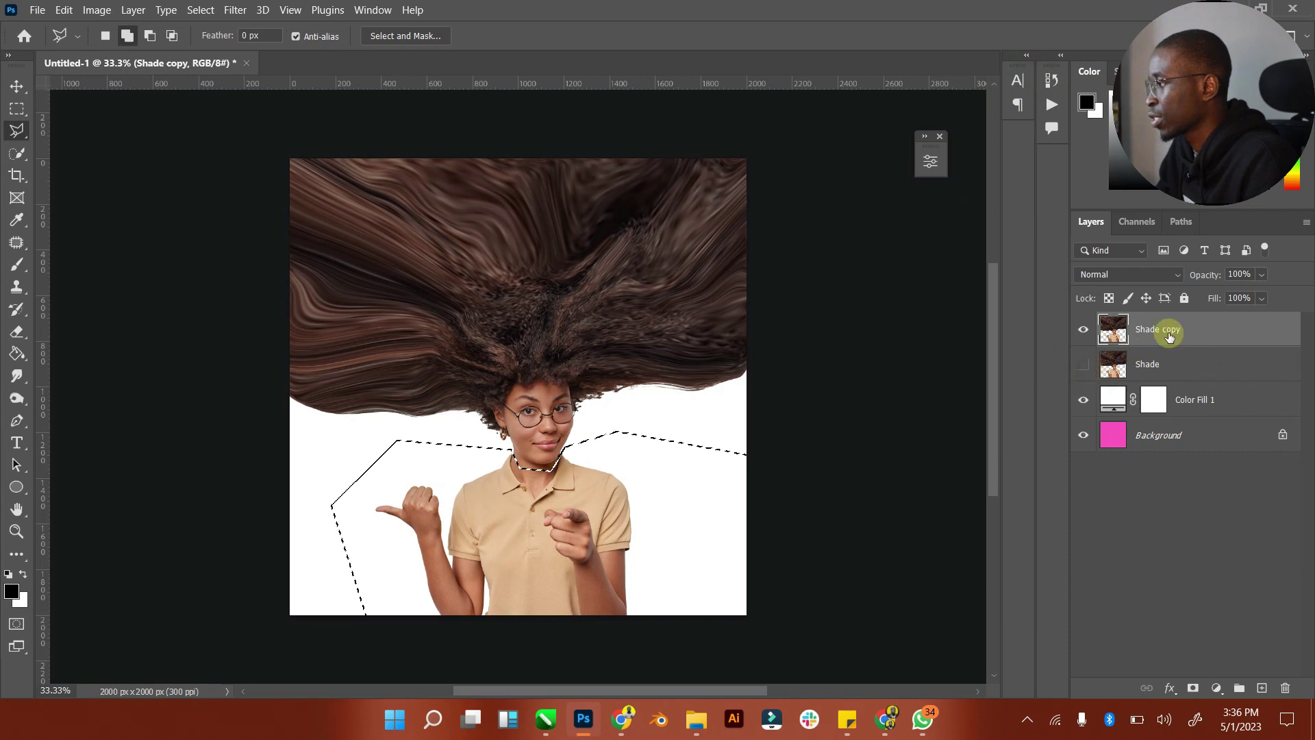
Delete the selected body from the Shade copy layer and clear the selection
{"action": "key", "text": "Delete"}
{"action": "right_click", "coordinate": [580, 404]}
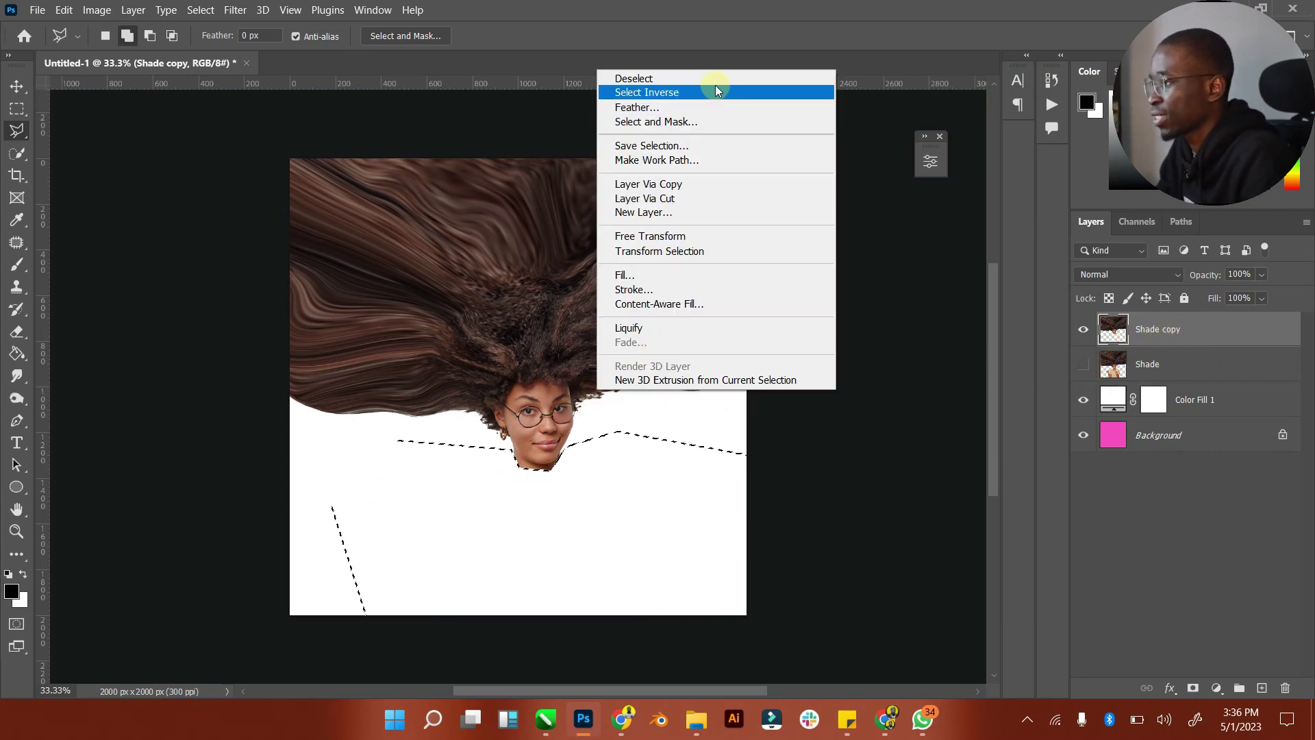
{"action": "left_click", "coordinate": [626, 79]}
{"action": "left_click", "coordinate": [17, 85]}
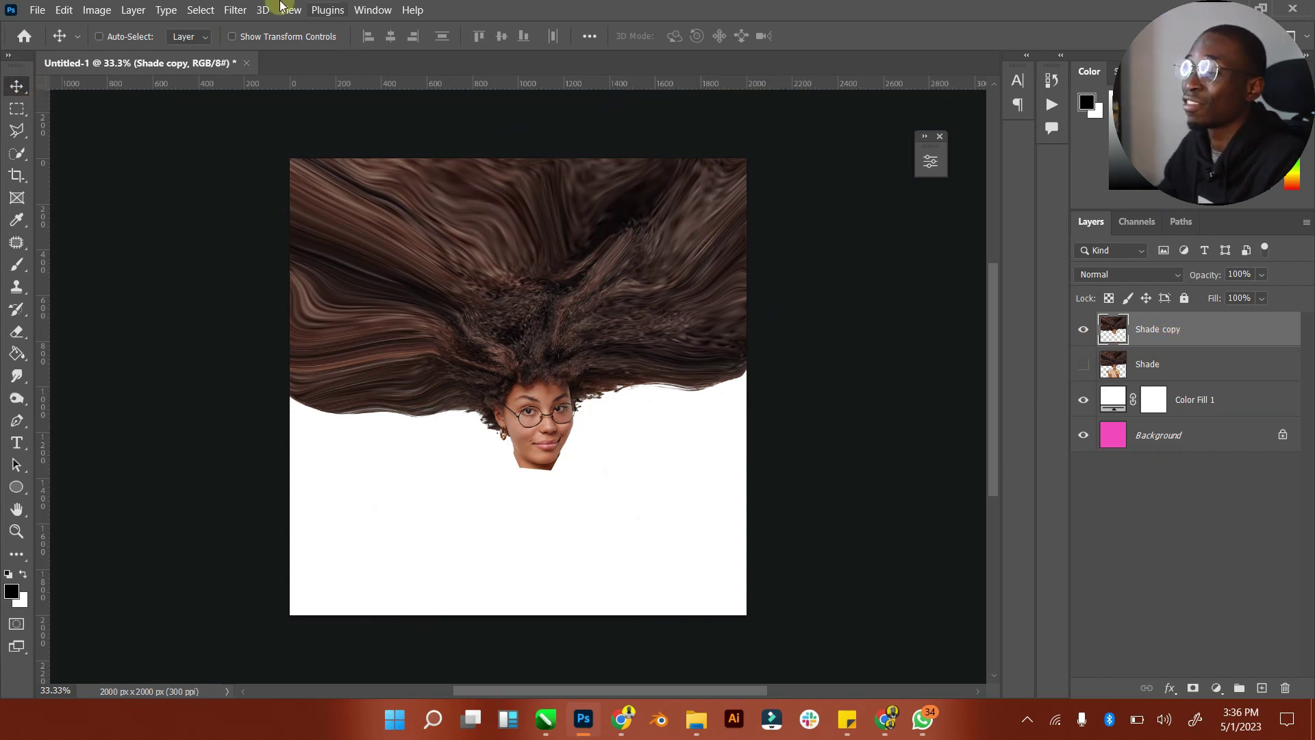
In Liquify, stretch the cut edge of the neck downward with the Forward Warp tool at brush size 60
{"action": "left_click", "coordinate": [232, 10]}
{"action": "left_click", "coordinate": [308, 159]}
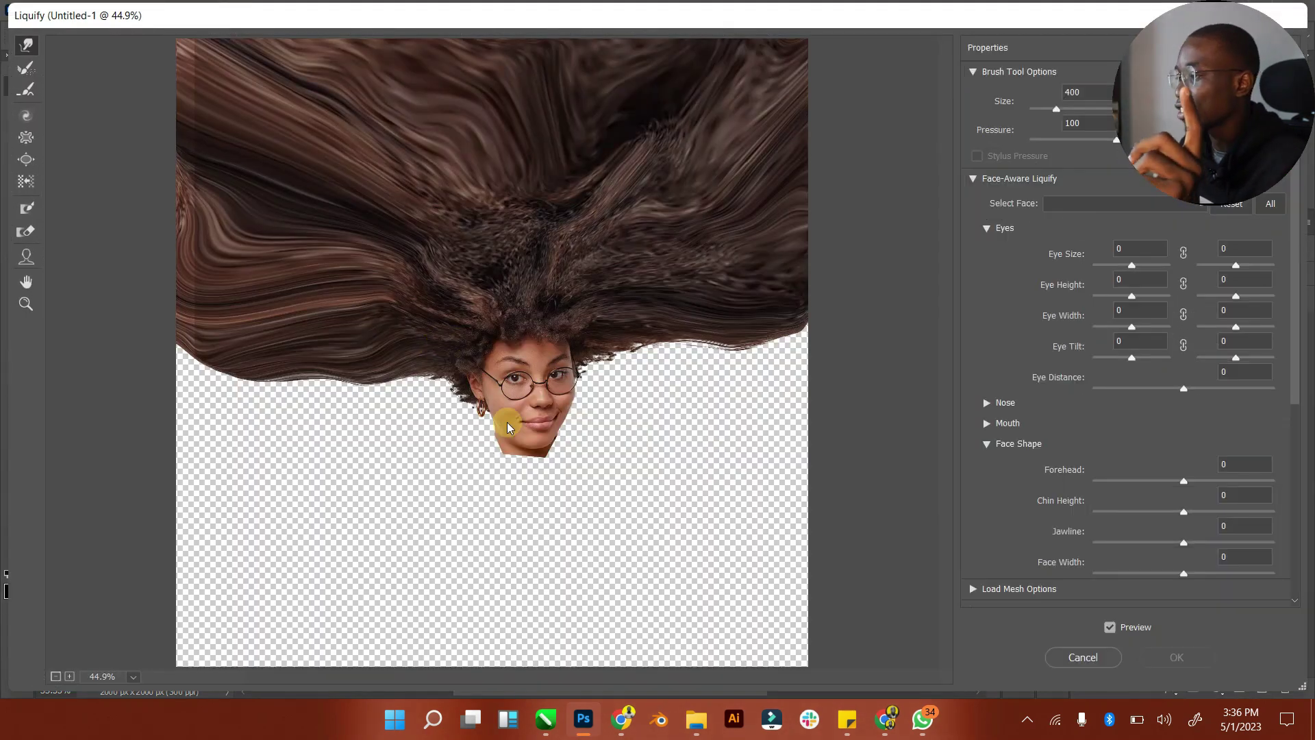
{"action": "key", "text": "e"}
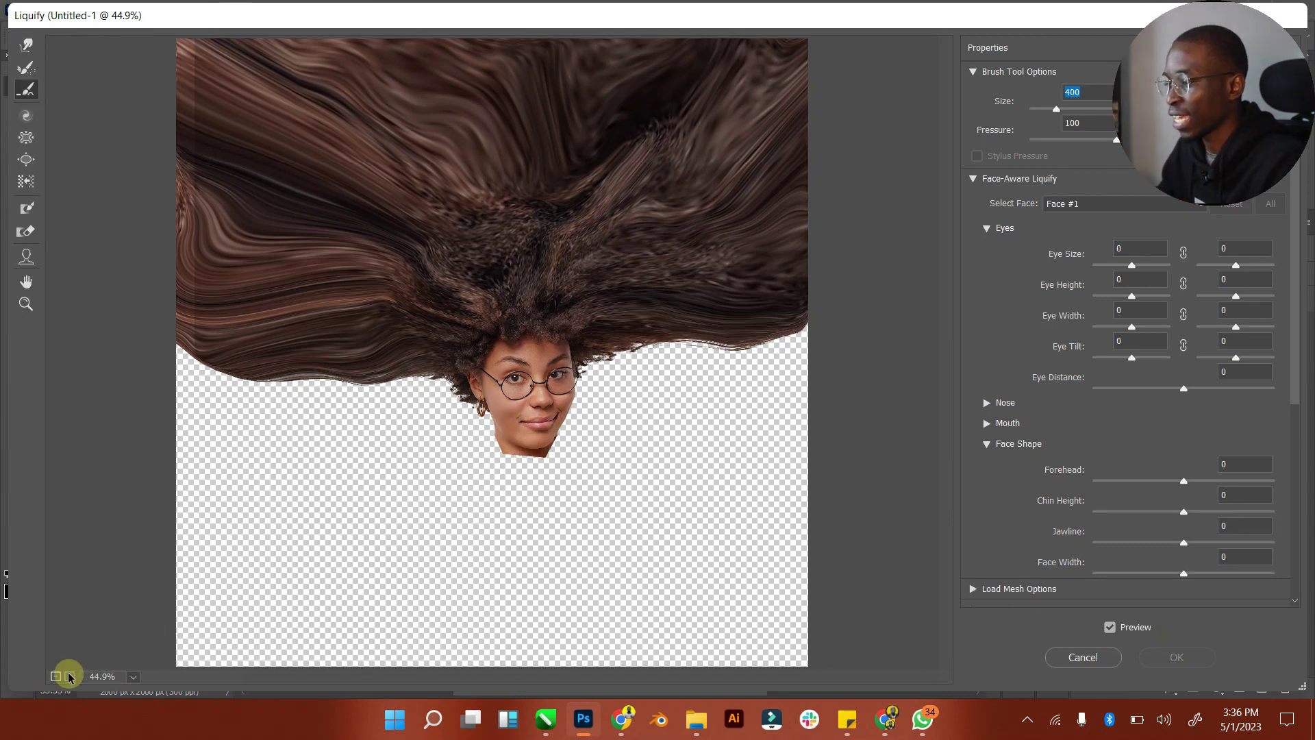
{"action": "left_click", "coordinate": [69, 677]}
{"action": "left_click", "coordinate": [69, 677]}
{"action": "left_click", "coordinate": [69, 677]}
{"action": "scroll", "coordinate": [507, 523], "scroll_direction": "down", "scroll_amount": 10}
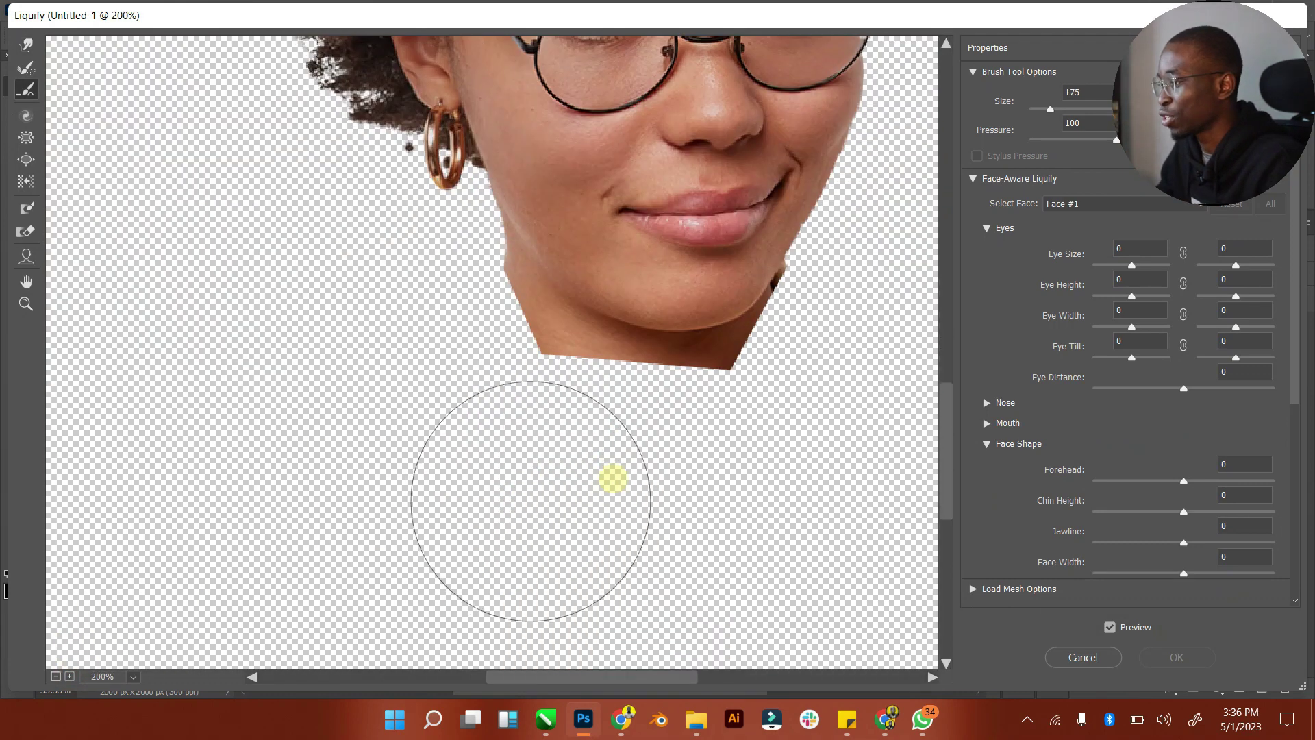
{"action": "scroll", "coordinate": [714, 410], "scroll_direction": "up", "scroll_amount": 1}
{"action": "key", "text": "bracketleft"}
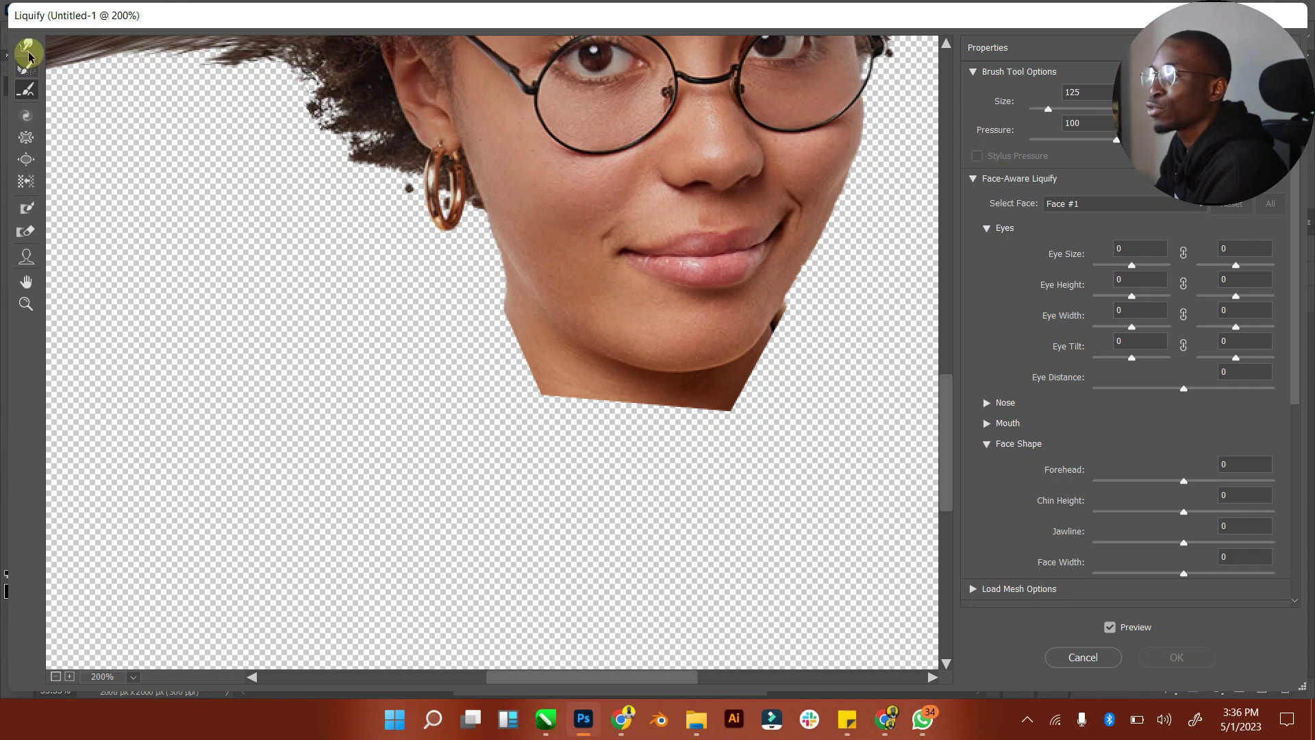
{"action": "left_click", "coordinate": [27, 48]}
{"action": "key", "text": "bracketleft"}
{"action": "key", "text": "bracketleft"}
{"action": "key", "text": "bracketleft"}
{"action": "key", "text": "bracketleft"}
{"action": "key", "text": "bracketleft"}
{"action": "key", "text": "bracketleft"}
{"action": "key", "text": "bracketleft"}
{"action": "key", "text": "bracketleft"}
{"action": "key", "text": "bracketleft"}
{"action": "key", "text": "bracketleft"}
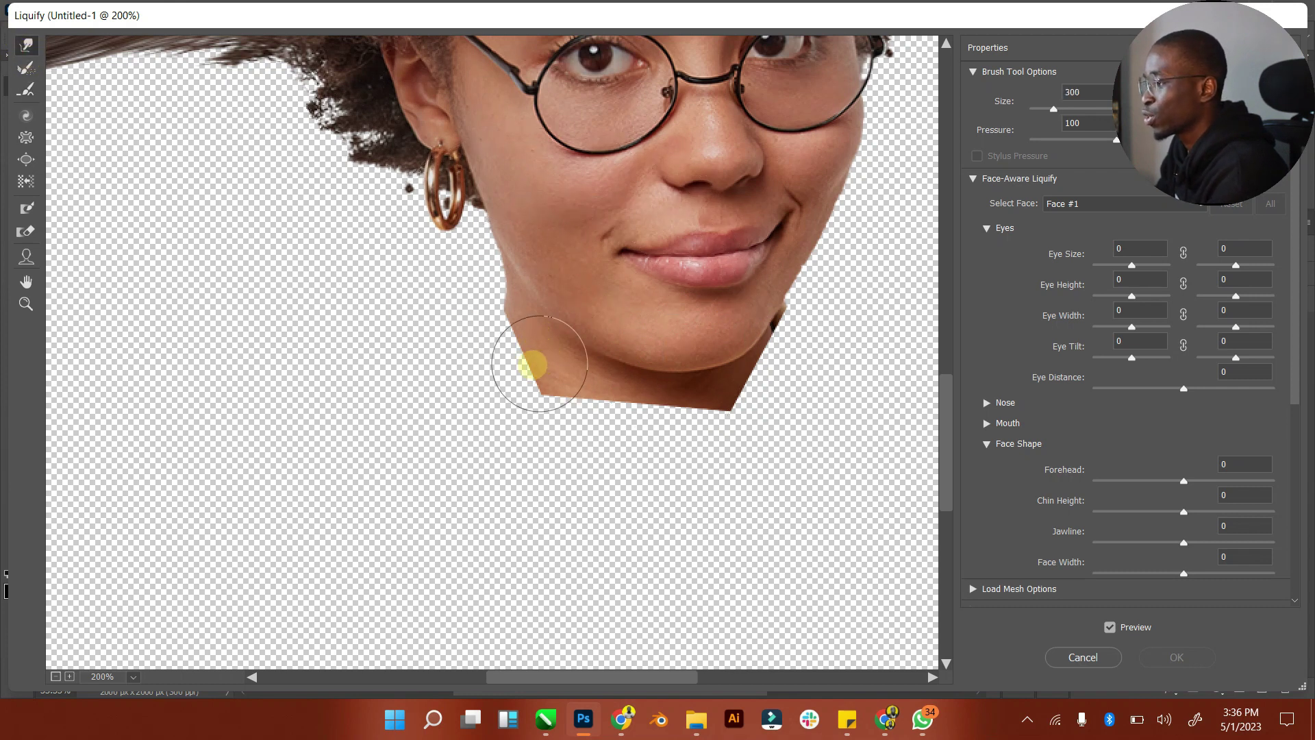
{"action": "mouse_move", "coordinate": [522, 367]}
{"action": "left_mouse_down"}
{"action": "mouse_move", "coordinate": [527, 398]}
{"action": "mouse_move", "coordinate": [513, 347]}
{"action": "mouse_move", "coordinate": [505, 381]}
{"action": "mouse_move", "coordinate": [499, 340]}
{"action": "mouse_move", "coordinate": [491, 386]}
{"action": "mouse_move", "coordinate": [522, 411]}
{"action": "mouse_move", "coordinate": [547, 390]}
{"action": "mouse_move", "coordinate": [580, 443]}
{"action": "mouse_move", "coordinate": [609, 421]}
{"action": "mouse_move", "coordinate": [620, 442]}
{"action": "mouse_move", "coordinate": [639, 438]}
{"action": "mouse_move", "coordinate": [619, 409]}
{"action": "left_mouse_up"}
{"action": "mouse_move", "coordinate": [589, 422]}
{"action": "left_mouse_down"}
{"action": "mouse_move", "coordinate": [627, 416]}
{"action": "mouse_move", "coordinate": [669, 441]}
{"action": "mouse_move", "coordinate": [705, 418]}
{"action": "mouse_move", "coordinate": [719, 447]}
{"action": "mouse_move", "coordinate": [711, 414]}
{"action": "mouse_move", "coordinate": [706, 446]}
{"action": "mouse_move", "coordinate": [679, 425]}
{"action": "mouse_move", "coordinate": [689, 439]}
{"action": "mouse_move", "coordinate": [782, 361]}
{"action": "mouse_move", "coordinate": [782, 380]}
{"action": "mouse_move", "coordinate": [798, 344]}
{"action": "mouse_move", "coordinate": [797, 369]}
{"action": "mouse_move", "coordinate": [800, 324]}
{"action": "mouse_move", "coordinate": [801, 392]}
{"action": "mouse_move", "coordinate": [811, 340]}
{"action": "mouse_move", "coordinate": [818, 378]}
{"action": "mouse_move", "coordinate": [788, 382]}
{"action": "mouse_move", "coordinate": [797, 421]}
{"action": "mouse_move", "coordinate": [770, 397]}
{"action": "mouse_move", "coordinate": [777, 414]}
{"action": "mouse_move", "coordinate": [754, 412]}
{"action": "mouse_move", "coordinate": [781, 417]}
{"action": "left_mouse_up"}
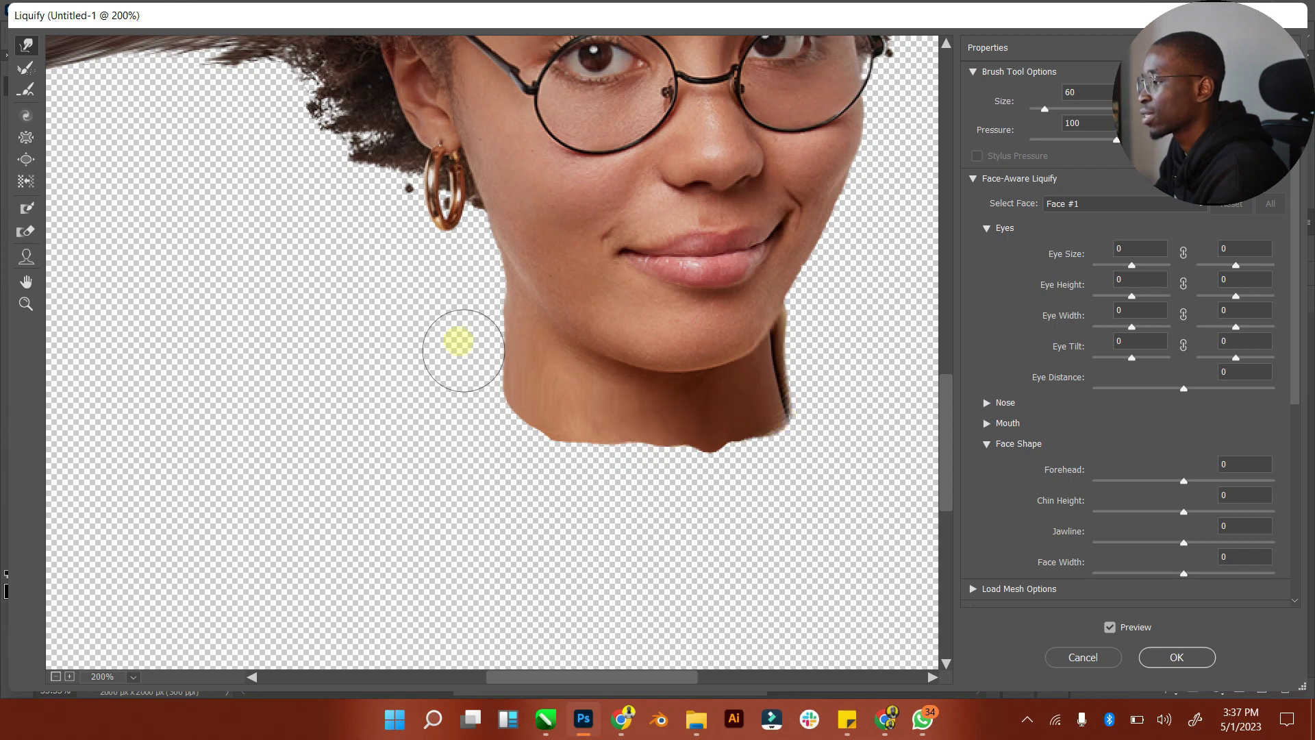
Straighten both sides of the neck, even out its bottom edge, and apply the Liquify changes
{"action": "mouse_move", "coordinate": [479, 316]}
{"action": "left_mouse_down"}
{"action": "mouse_move", "coordinate": [491, 399]}
{"action": "mouse_move", "coordinate": [486, 388]}
{"action": "mouse_move", "coordinate": [484, 411]}
{"action": "mouse_move", "coordinate": [479, 400]}
{"action": "mouse_move", "coordinate": [500, 377]}
{"action": "mouse_move", "coordinate": [494, 423]}
{"action": "mouse_move", "coordinate": [516, 415]}
{"action": "mouse_move", "coordinate": [509, 445]}
{"action": "mouse_move", "coordinate": [567, 420]}
{"action": "mouse_move", "coordinate": [696, 465]}
{"action": "mouse_move", "coordinate": [795, 411]}
{"action": "left_mouse_up"}
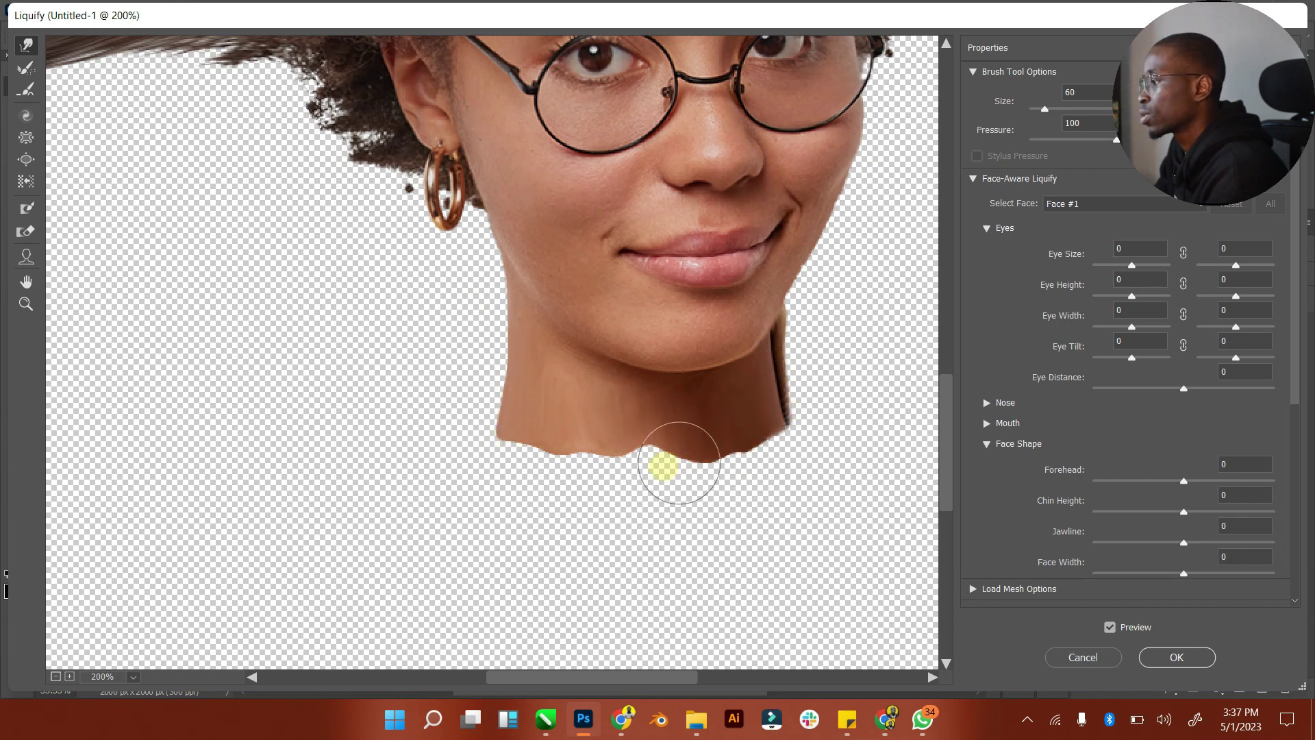
{"action": "mouse_move", "coordinate": [679, 463]}
{"action": "left_mouse_down"}
{"action": "mouse_move", "coordinate": [647, 460]}
{"action": "mouse_move", "coordinate": [650, 442]}
{"action": "mouse_move", "coordinate": [649, 461]}
{"action": "mouse_move", "coordinate": [543, 431]}
{"action": "mouse_move", "coordinate": [479, 371]}
{"action": "mouse_move", "coordinate": [466, 392]}
{"action": "mouse_move", "coordinate": [487, 431]}
{"action": "left_mouse_up"}
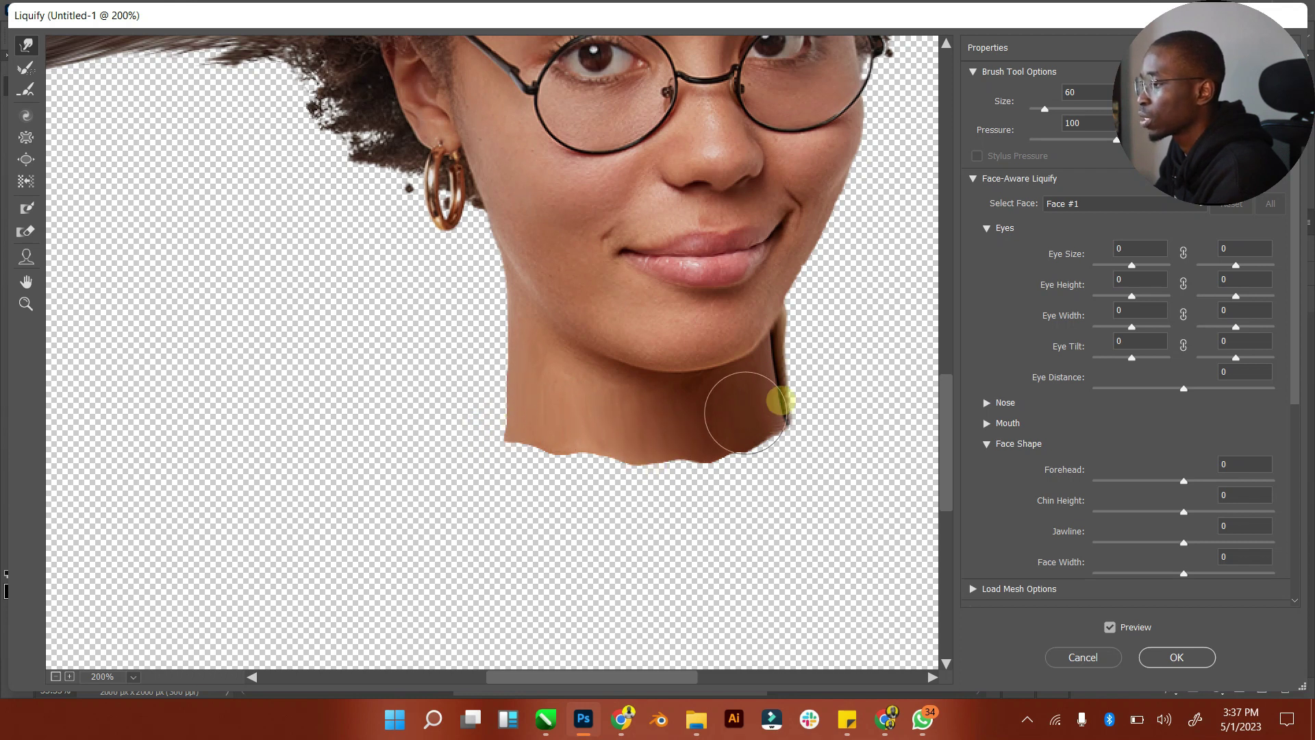
{"action": "left_click_drag", "start_coordinate": [804, 387], "coordinate": [799, 402]}
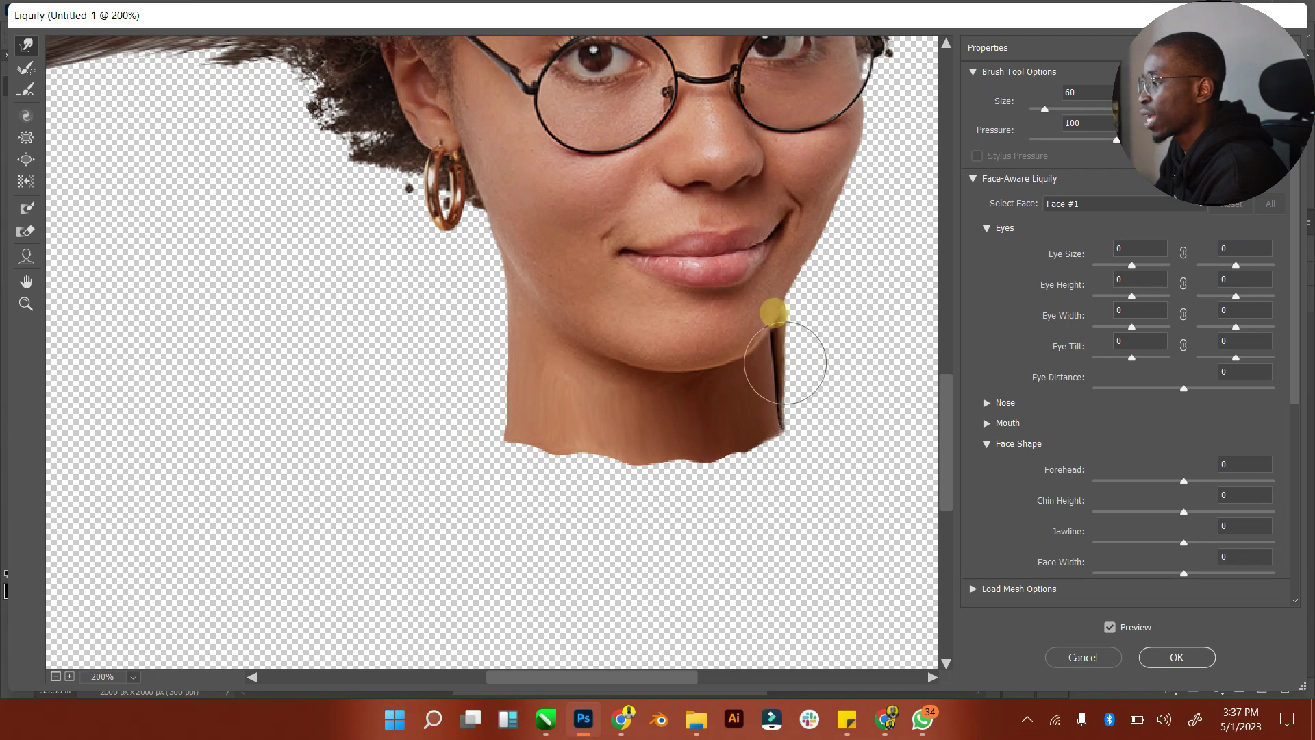
{"action": "left_click_drag", "start_coordinate": [794, 377], "coordinate": [786, 423]}
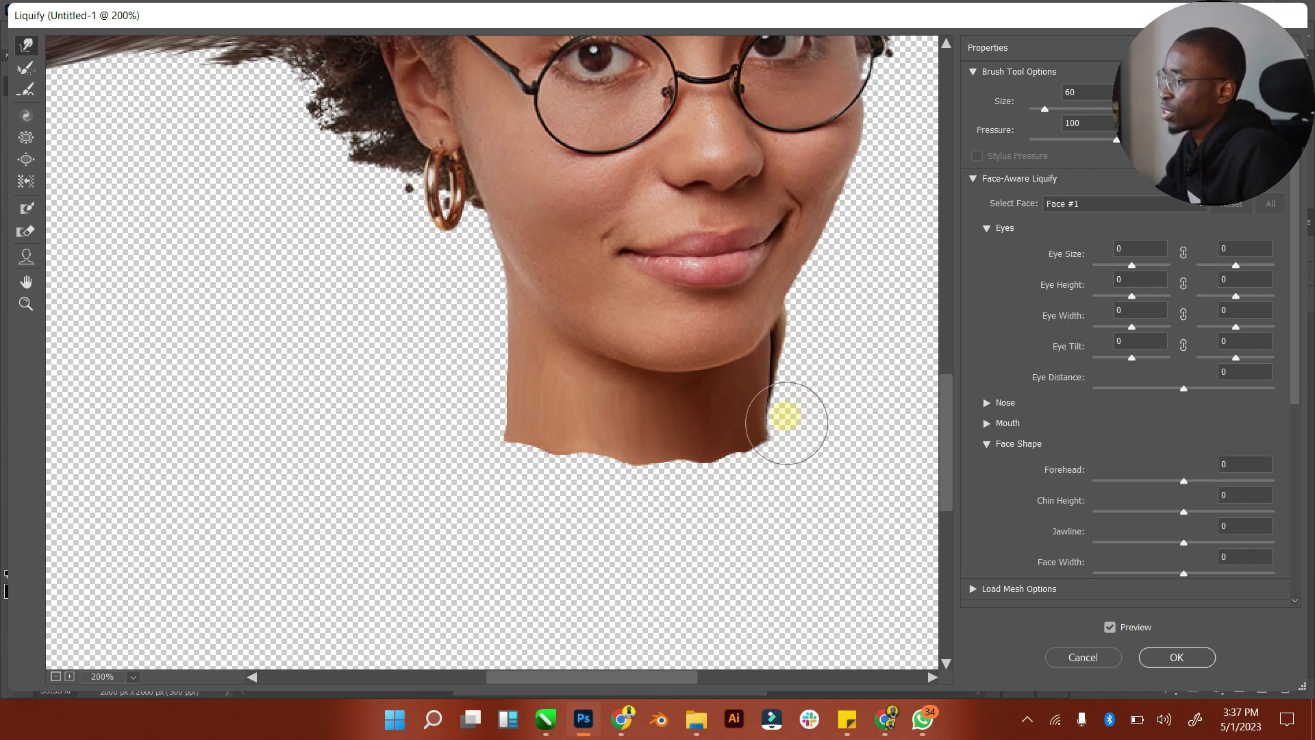
{"action": "left_click", "coordinate": [1176, 656]}
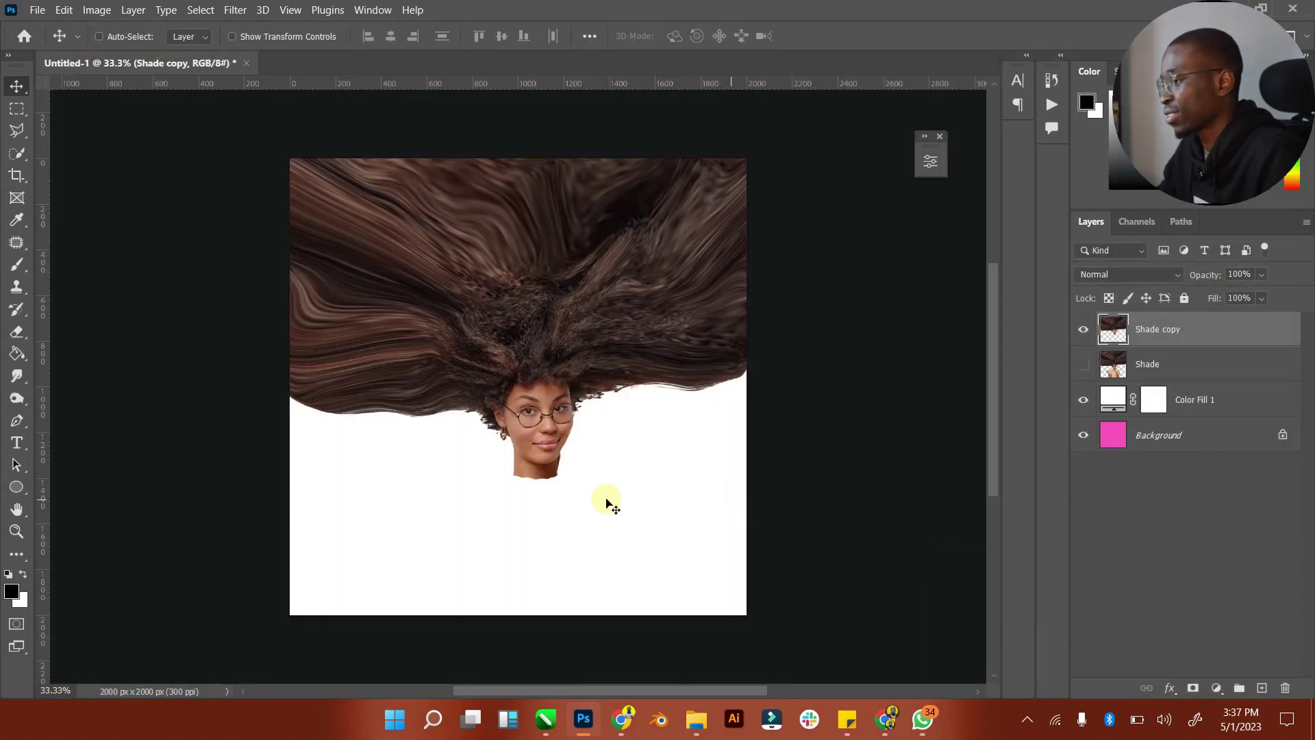
Cut away the dark leftover strip beside the neck below the jaw using a Polygonal Lasso selection, and deselect
{"action": "left_click", "coordinate": [16, 531]}
{"action": "mouse_move", "coordinate": [541, 473]}
{"action": "left_mouse_down"}
{"action": "mouse_move", "coordinate": [759, 412]}
{"action": "mouse_move", "coordinate": [507, 387]}
{"action": "left_mouse_up"}
{"action": "left_click", "coordinate": [17, 130]}
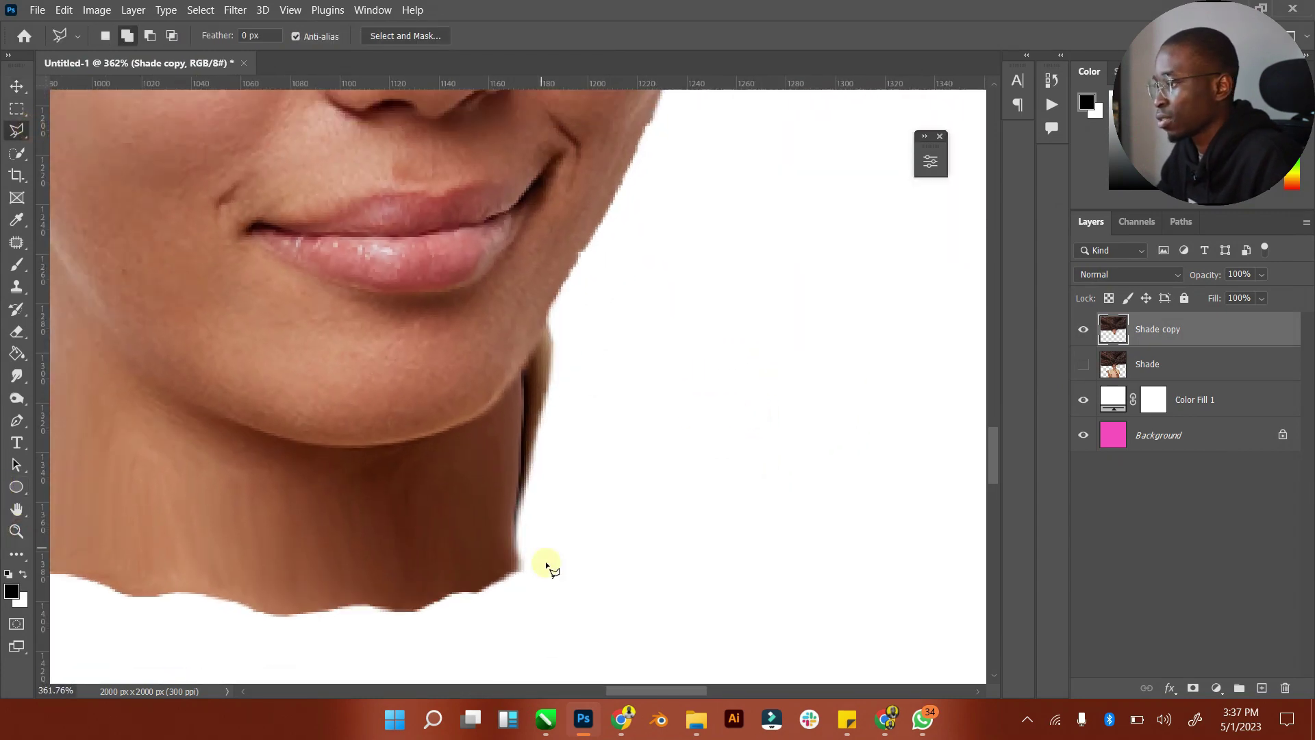
{"action": "left_click", "coordinate": [521, 382]}
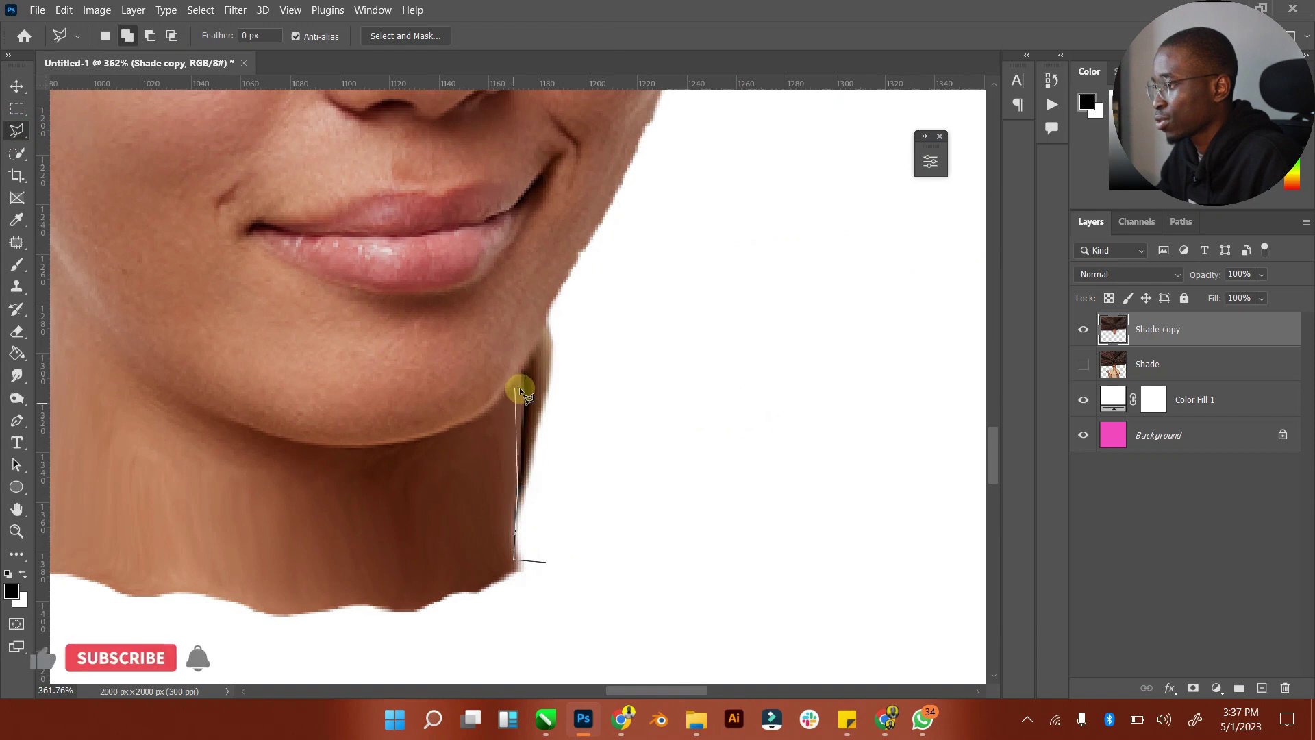
{"action": "left_click", "coordinate": [536, 338]}
{"action": "left_click", "coordinate": [552, 302]}
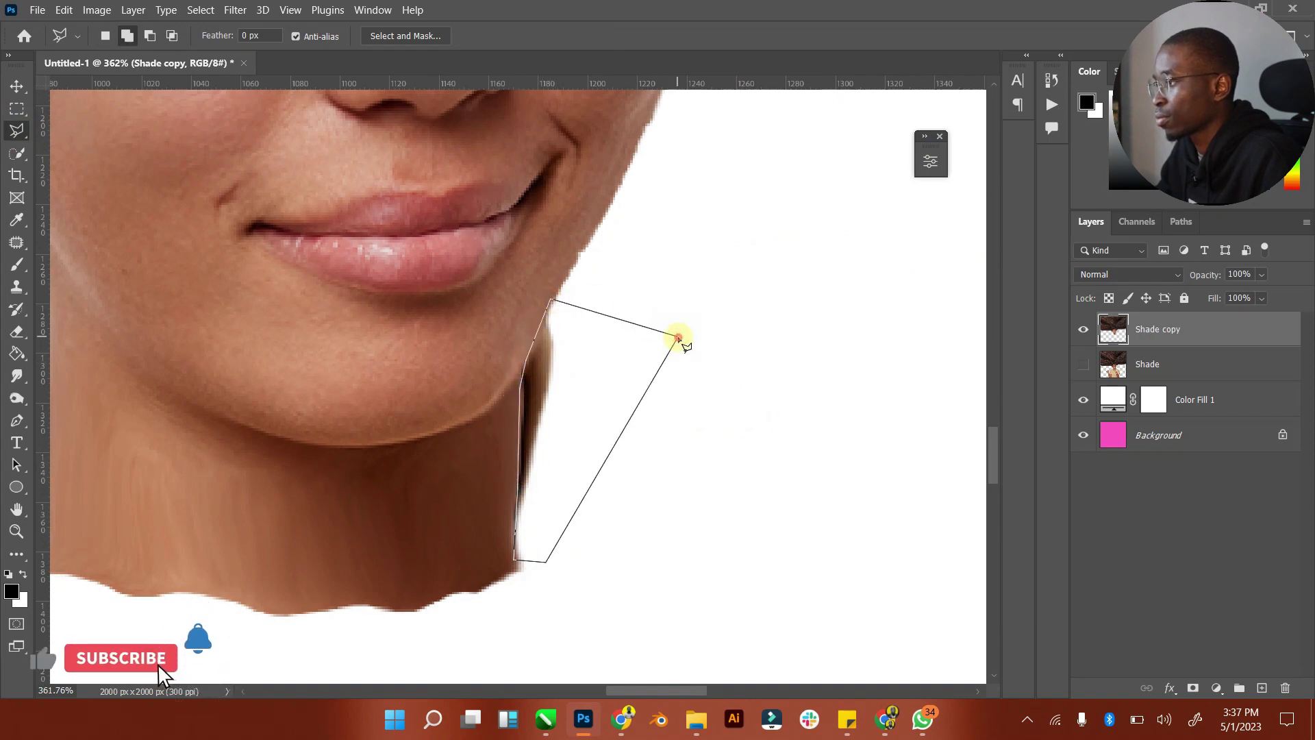
{"action": "double_click", "coordinate": [678, 337]}
{"action": "right_click", "coordinate": [607, 343]}
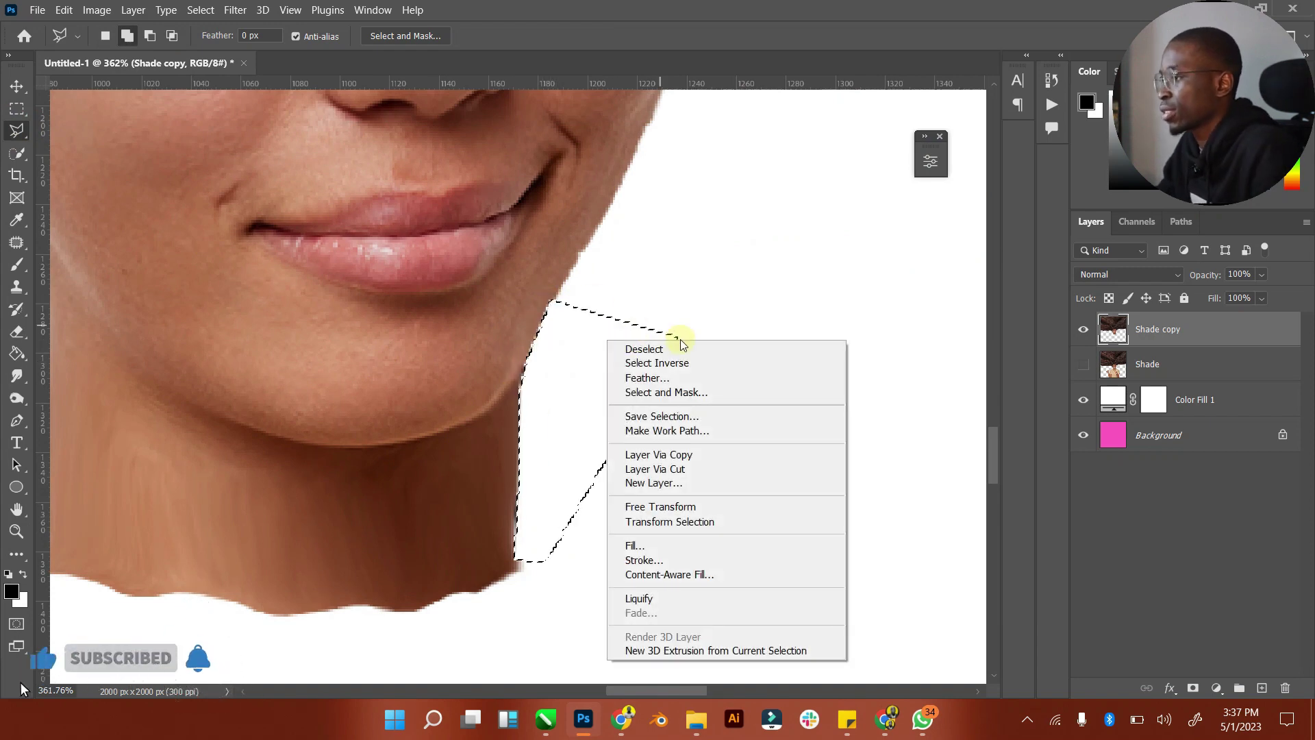
{"action": "left_click", "coordinate": [664, 349]}
{"action": "double_click", "coordinate": [17, 509]}
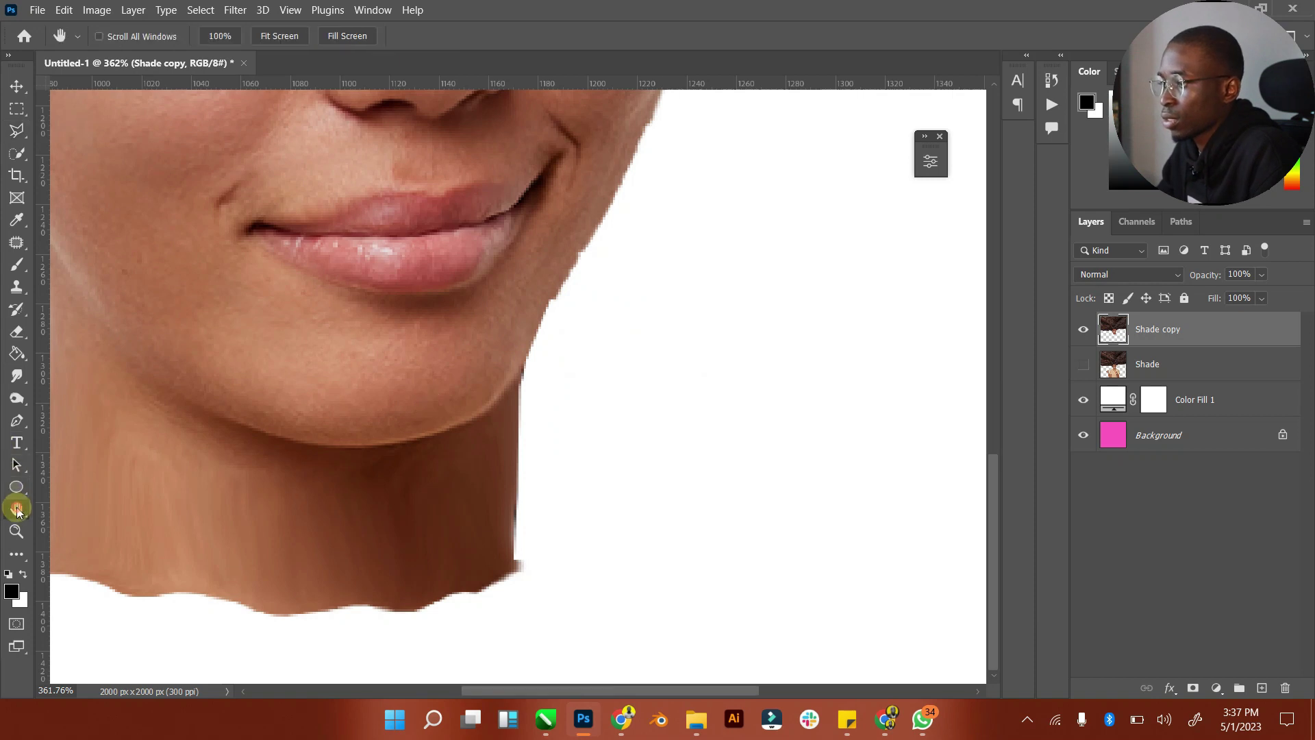
{"action": "left_click", "coordinate": [19, 92]}
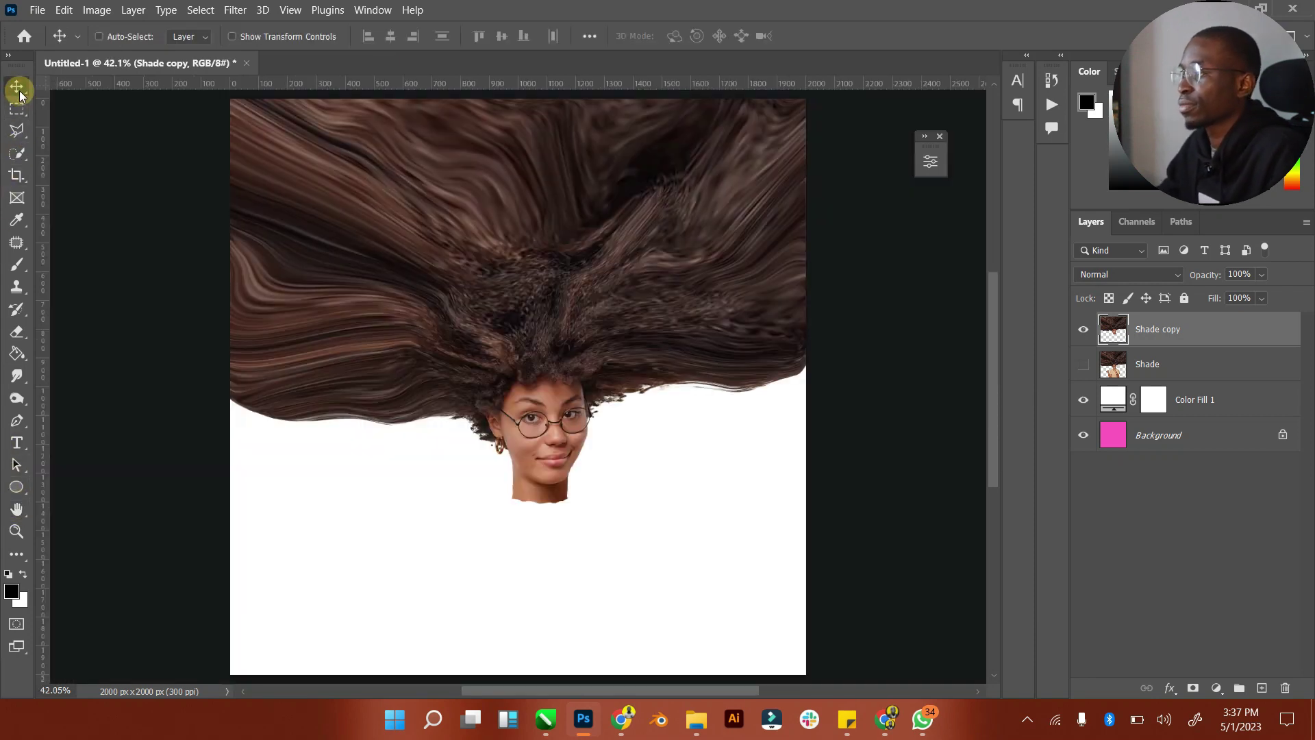